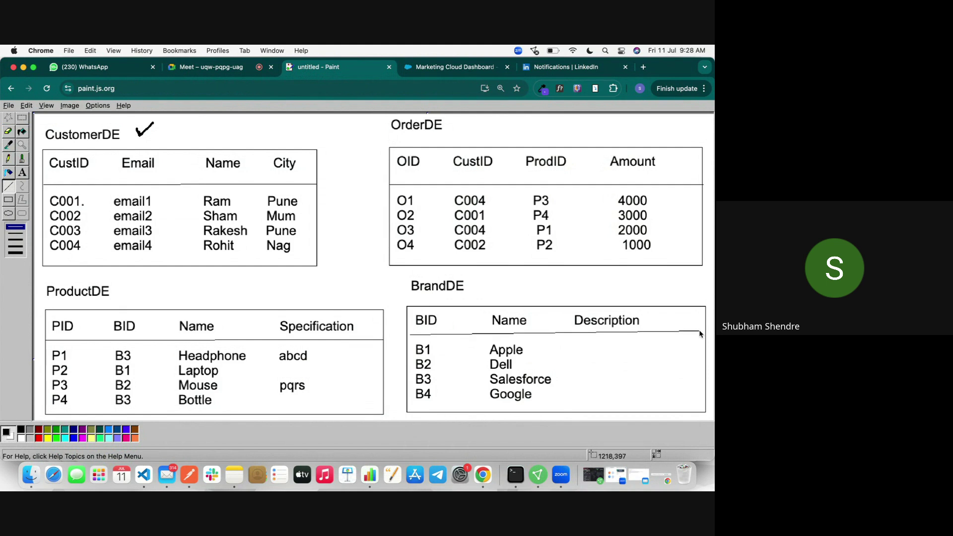
Add the values Abcd, PQR and xyz on separate lines under the Description column of the BrandDE table
click(22, 173)
drag(574, 343, 675, 401)
text(Abcd)
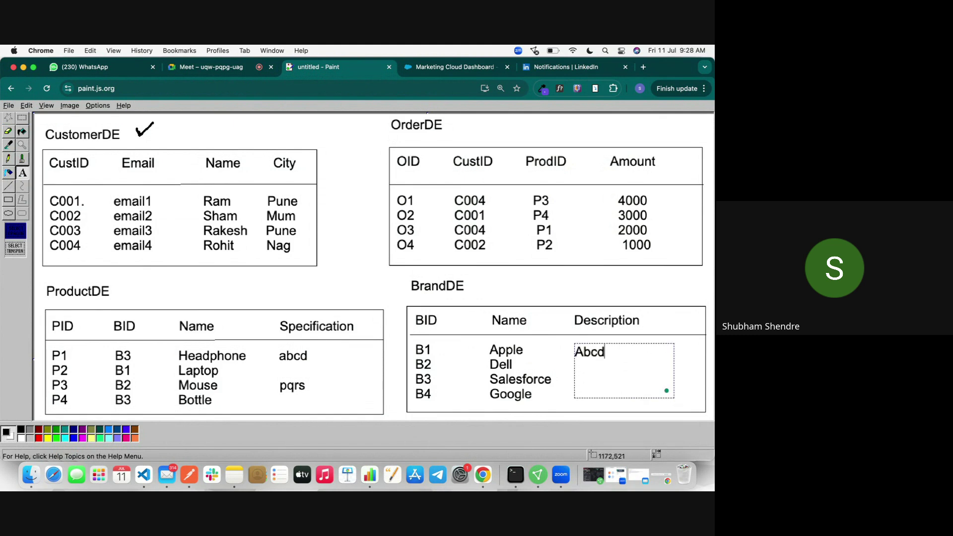
key(Return)
text(PS)
key(BackSpace)
text(A)
key(BackSpace)
text(QR)
key(Return)
text(xyz)
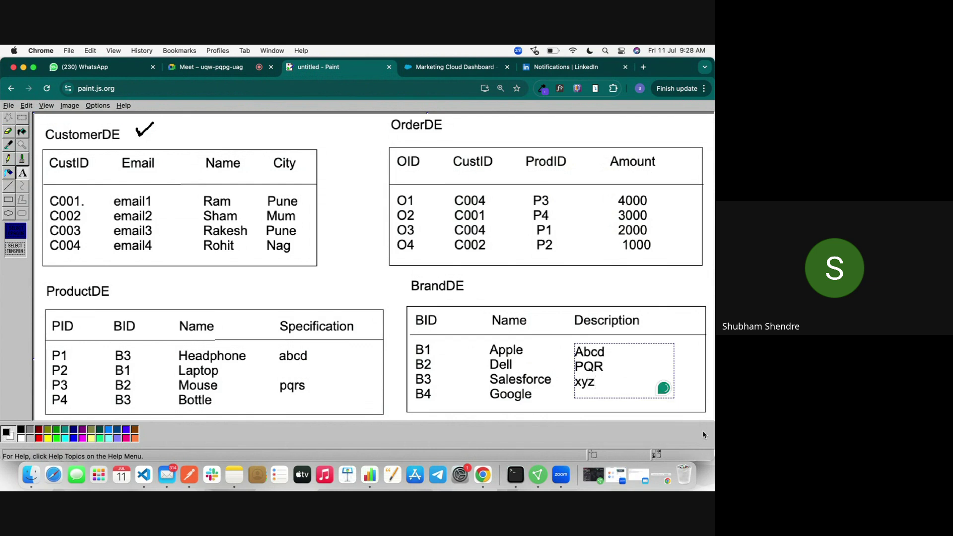
click(519, 329)
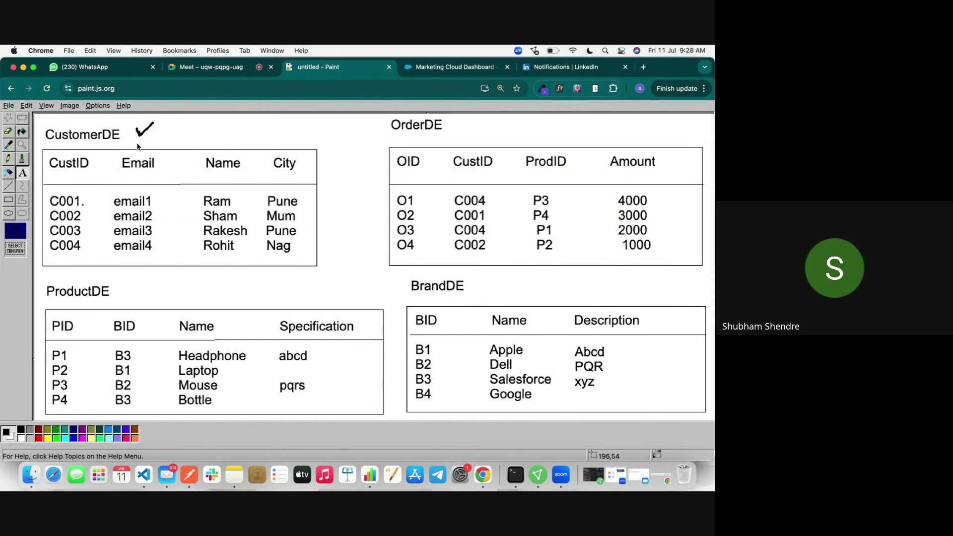
click(20, 160)
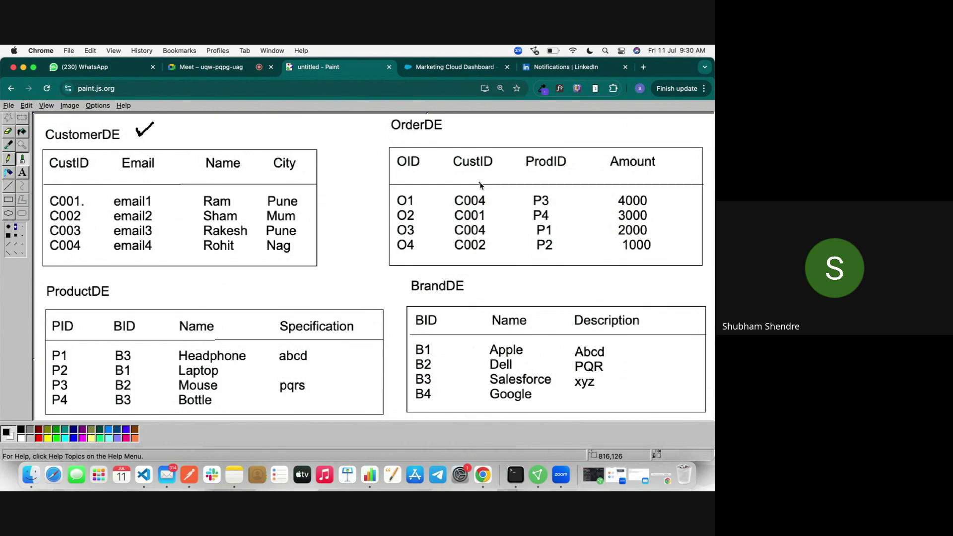
Switch to Marketing Cloud and open the Data Extensions list of subscribers in Email Studio
click(456, 67)
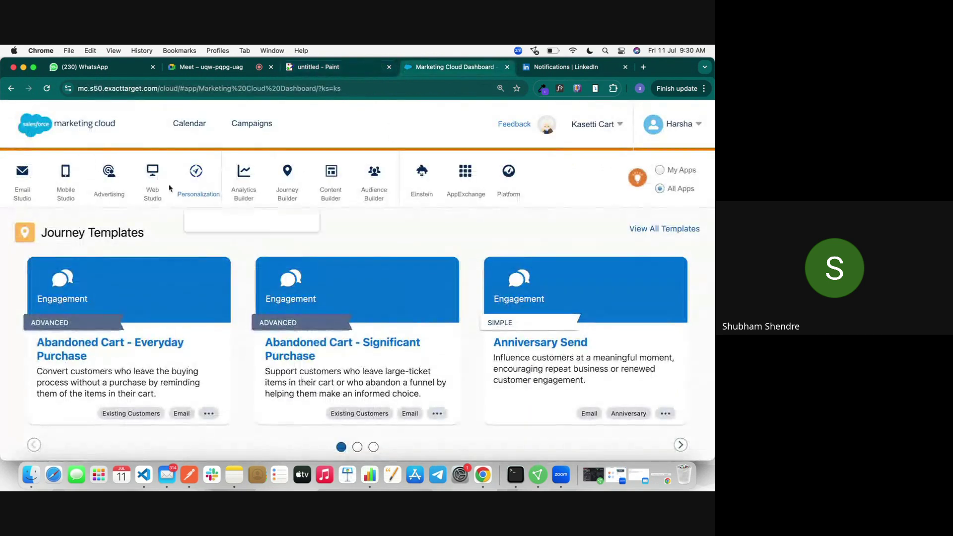
click(687, 126)
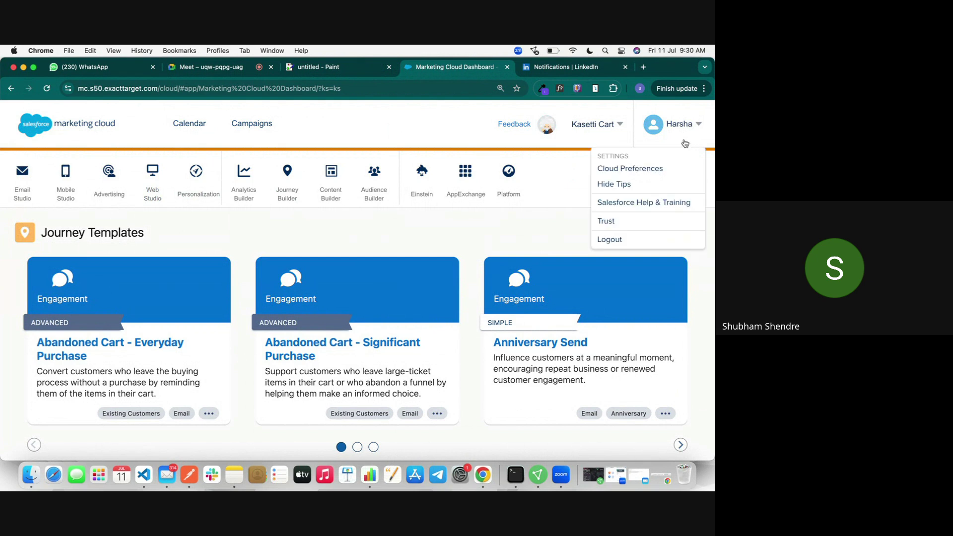
mouse_move(19, 185)
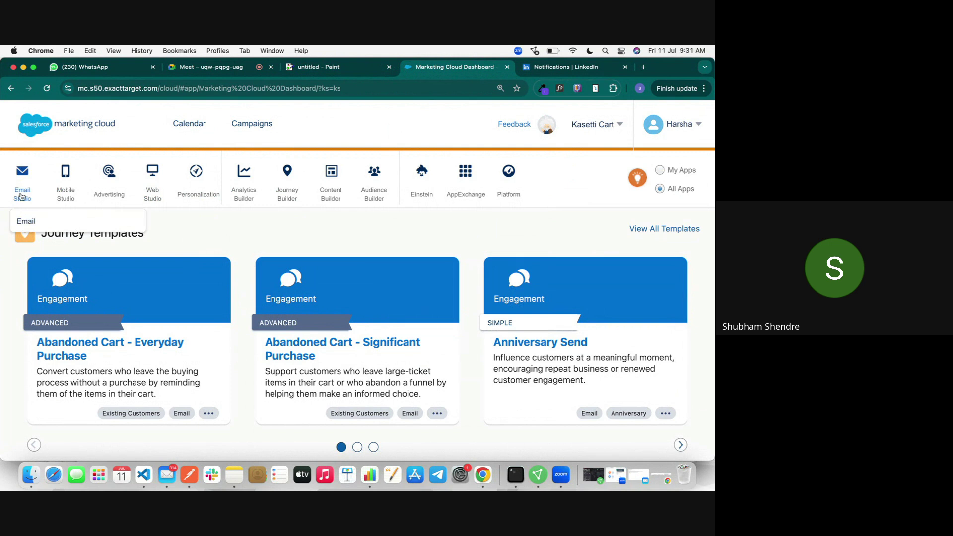
click(28, 219)
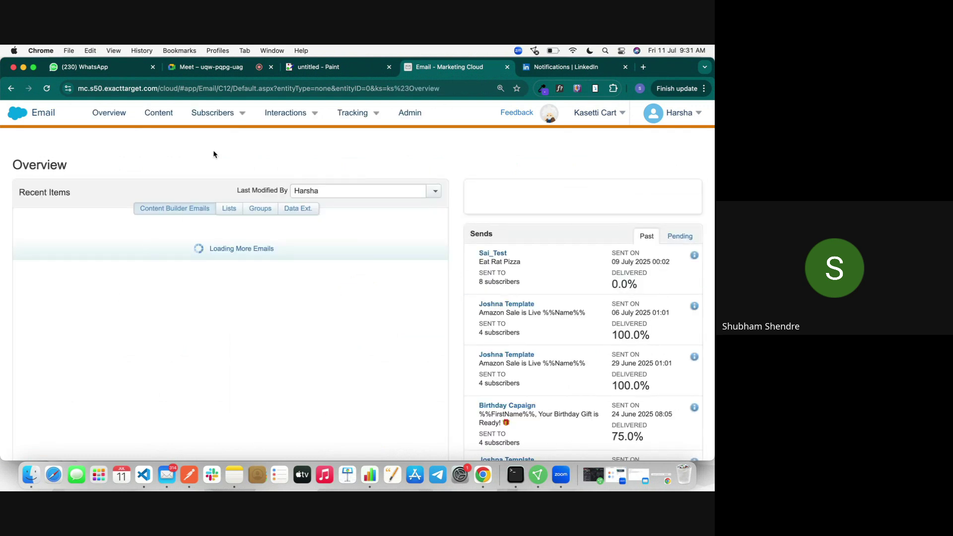
mouse_move(238, 115)
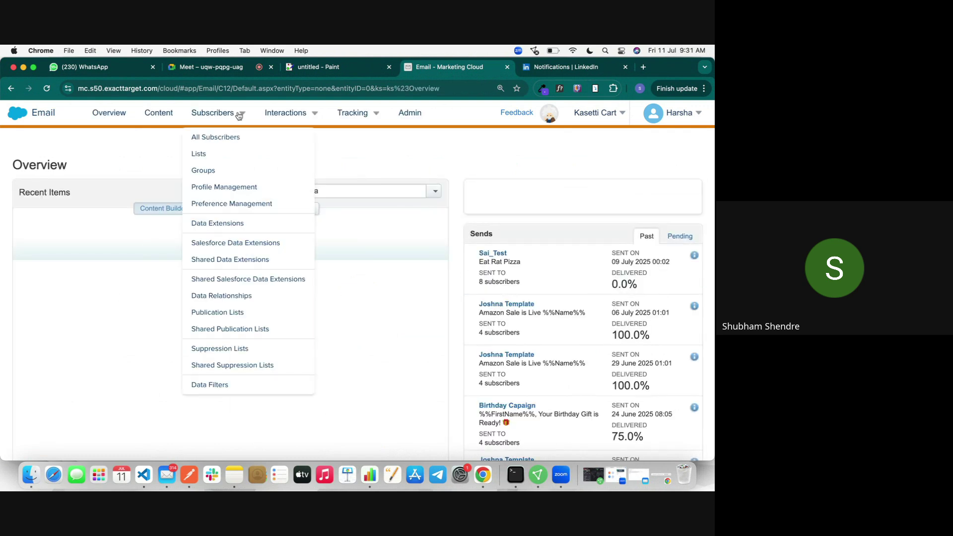
click(230, 221)
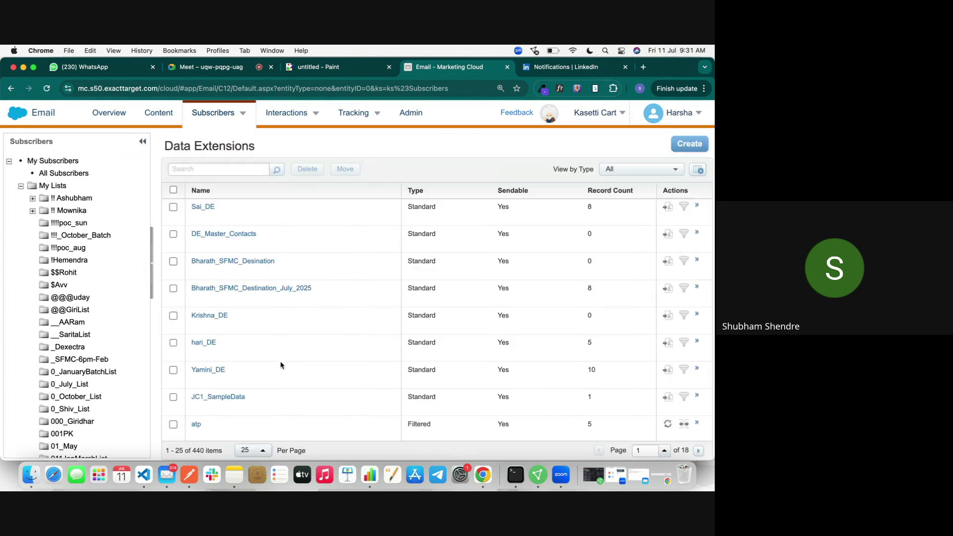
Find the ! Apple data extensions folder, open its ShubhamExample2 subfolder and expand it
scroll(96, 371, down, 20)
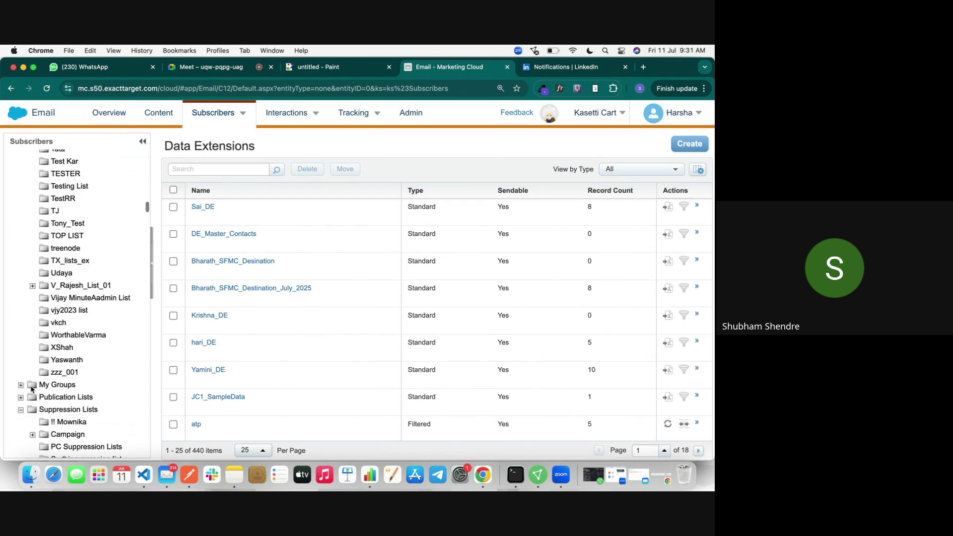
scroll(30, 388, up, 15)
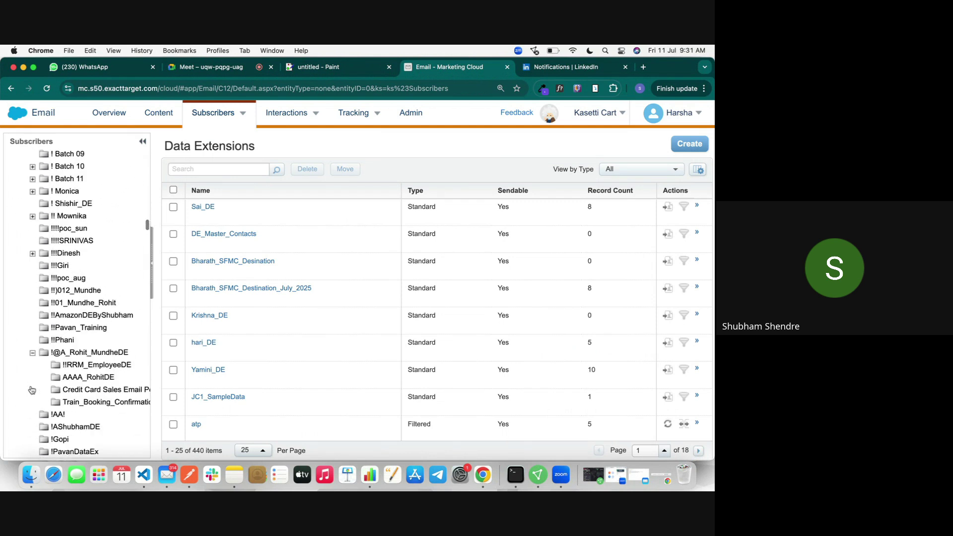
scroll(31, 389, up, 1)
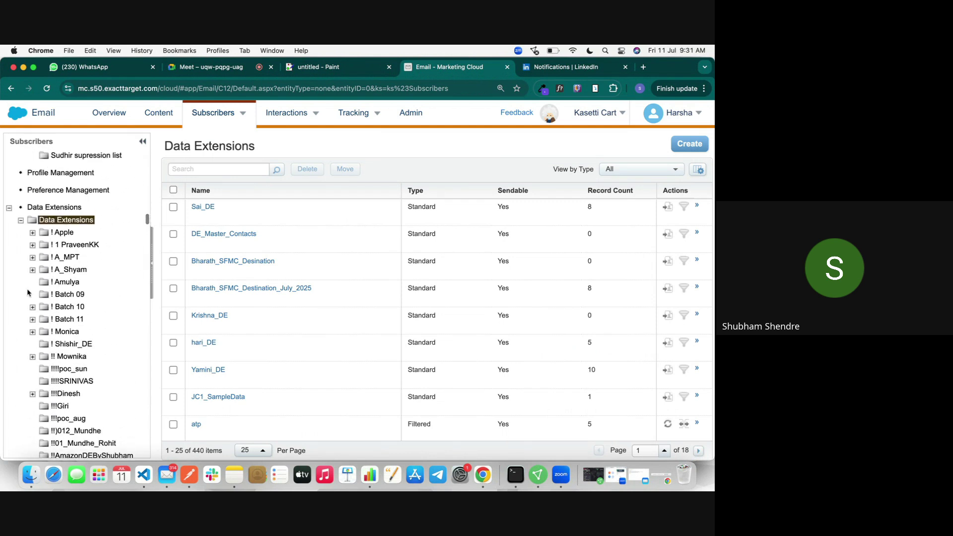
click(64, 233)
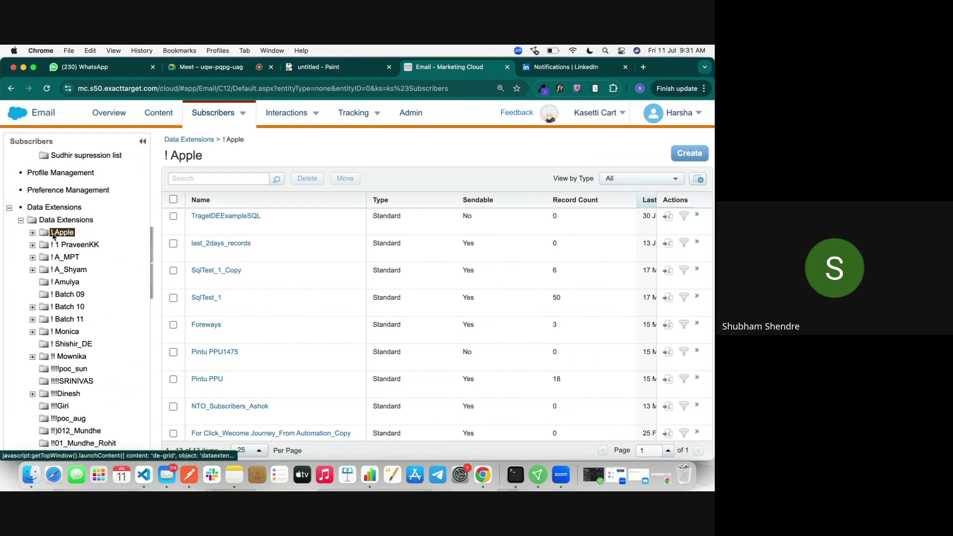
scroll(53, 237, down, 10)
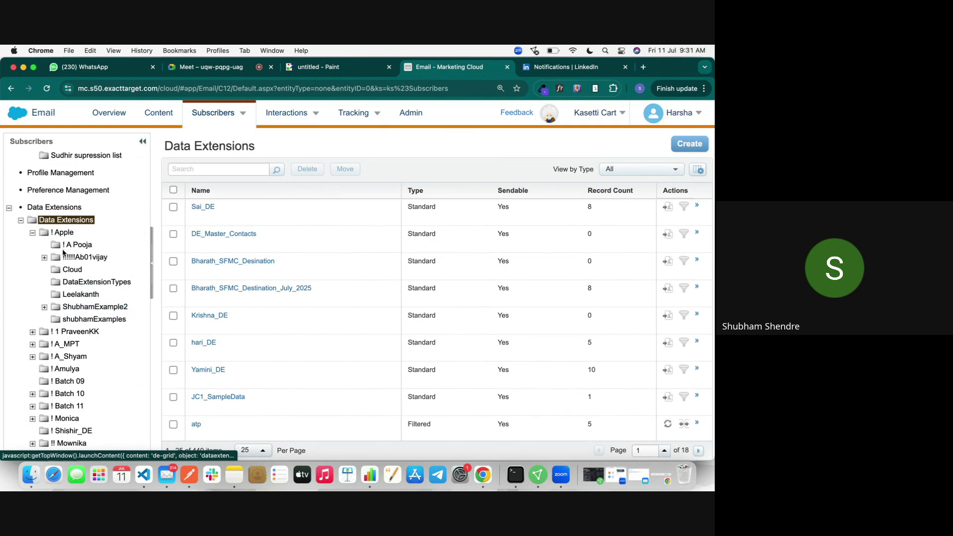
click(66, 308)
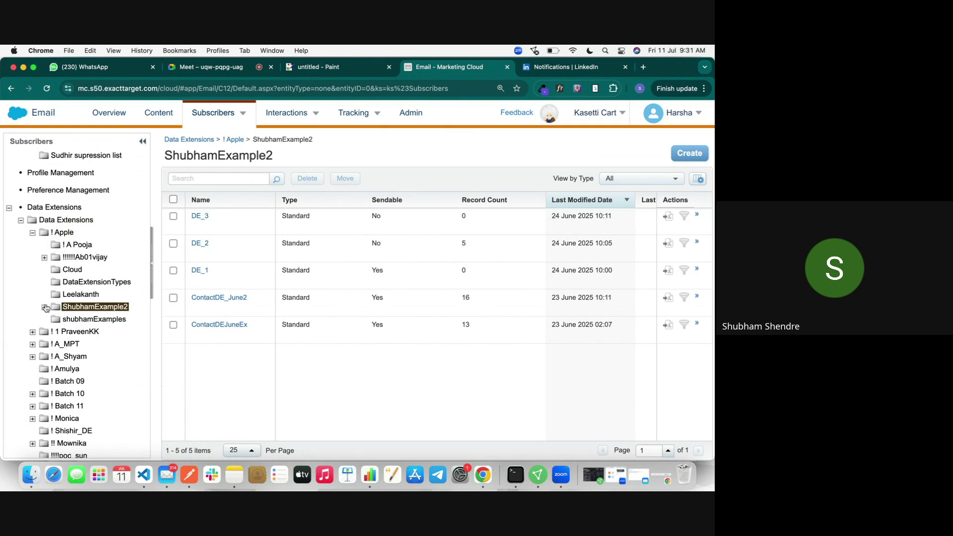
click(44, 307)
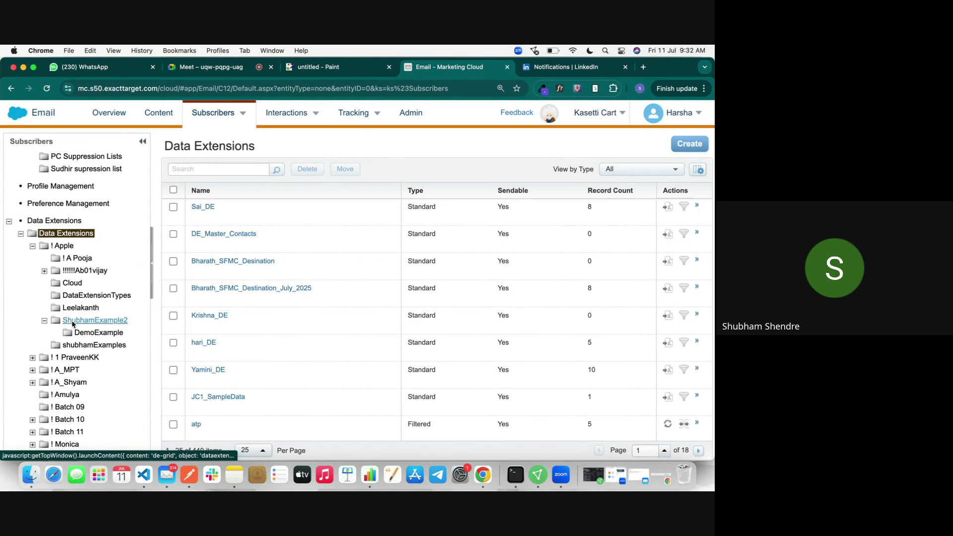
Create a new folder named 11JulyDEExample inside the ShubhamExample2 folder
right_click(72, 322)
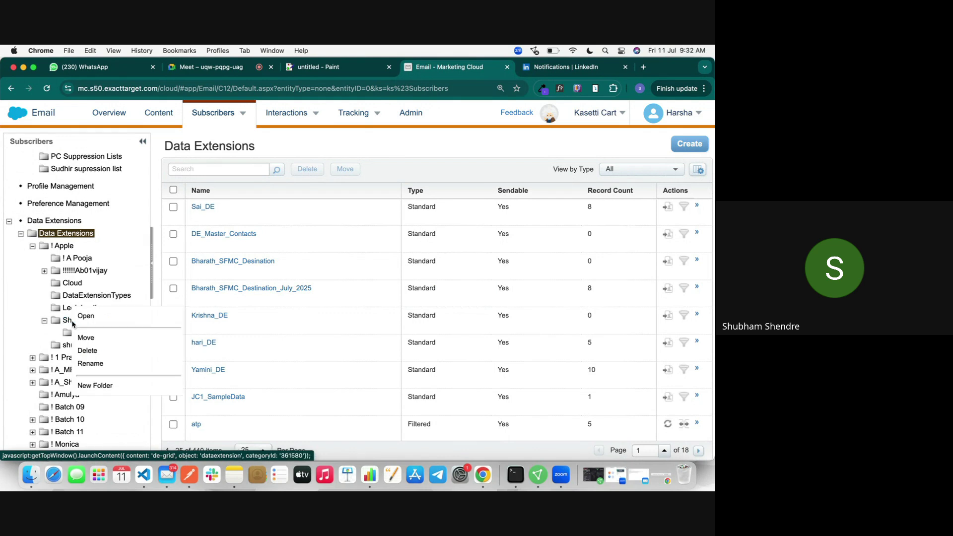
click(95, 385)
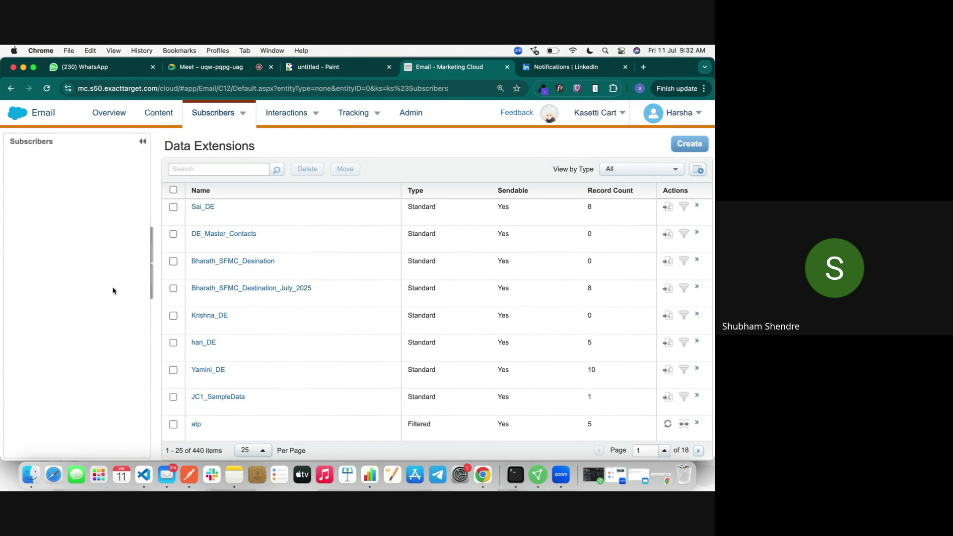
text(11)
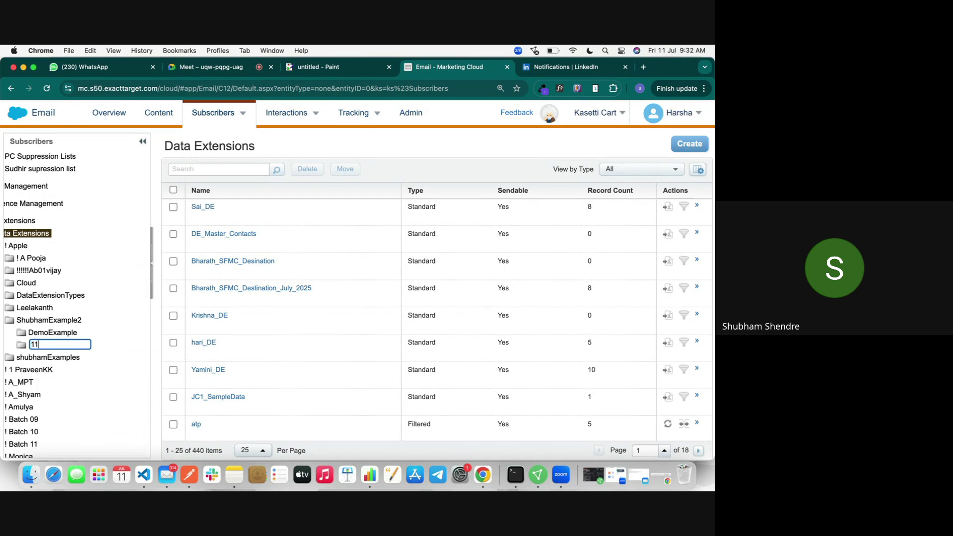
text(JulyE)
text(EExample)
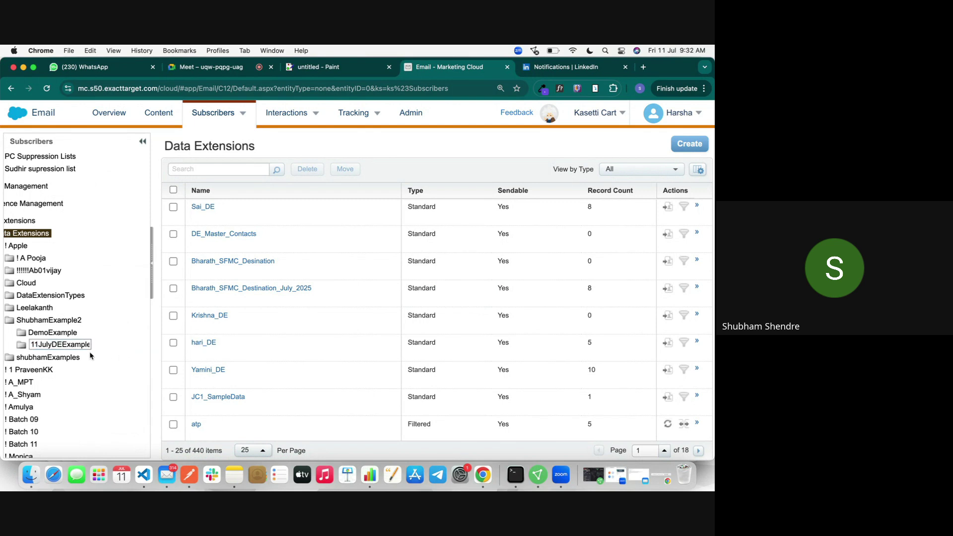
key(Return)
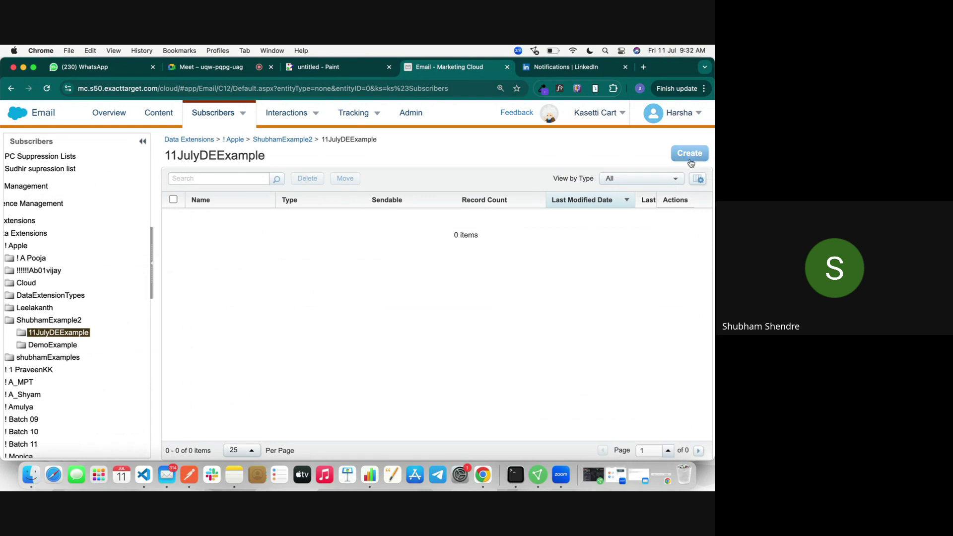
Start a standard data extension in the 11JulyDEExample folder, view the available creation methods, and cancel it
click(689, 154)
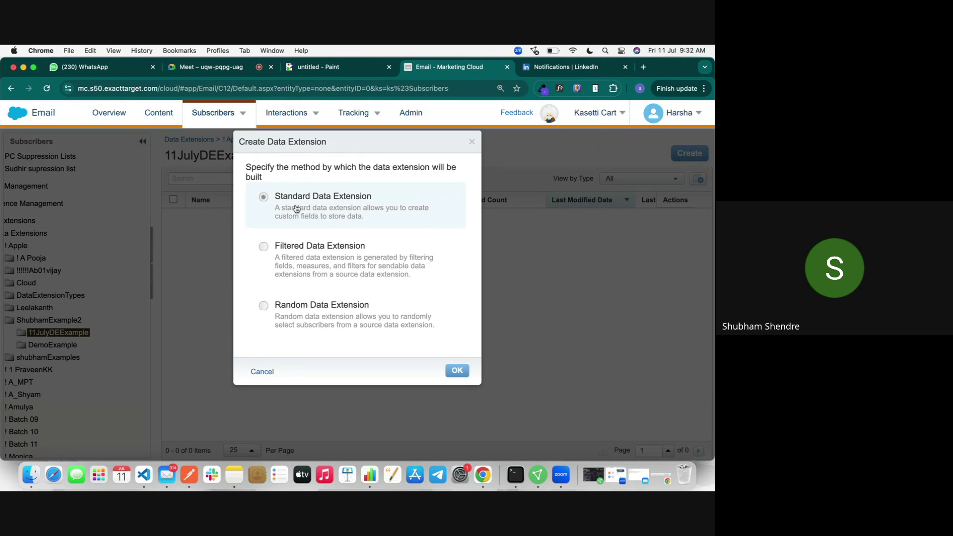
click(466, 372)
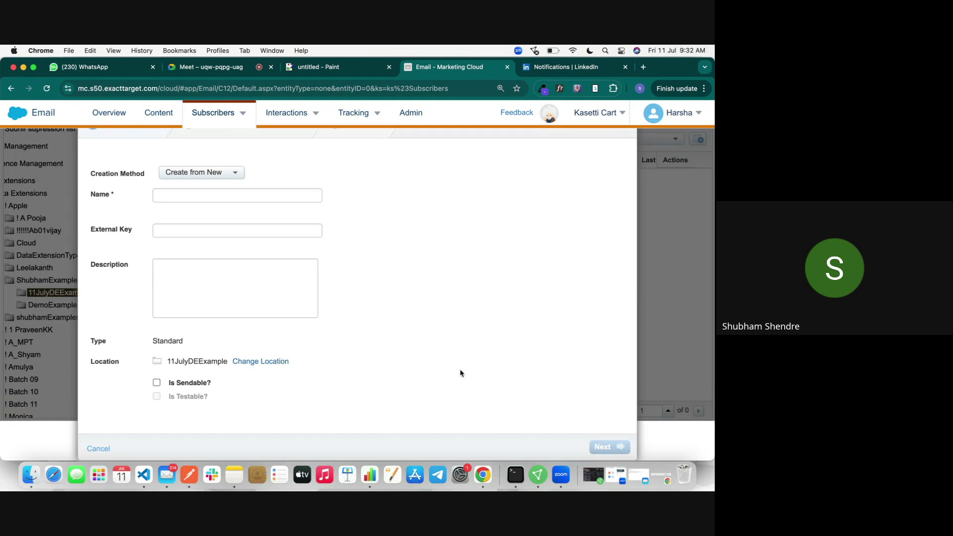
click(221, 172)
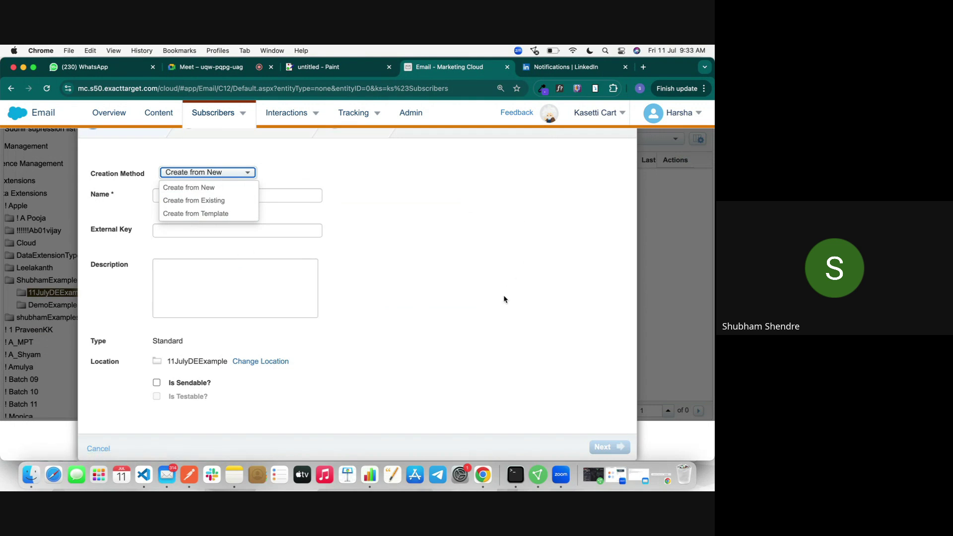
click(93, 450)
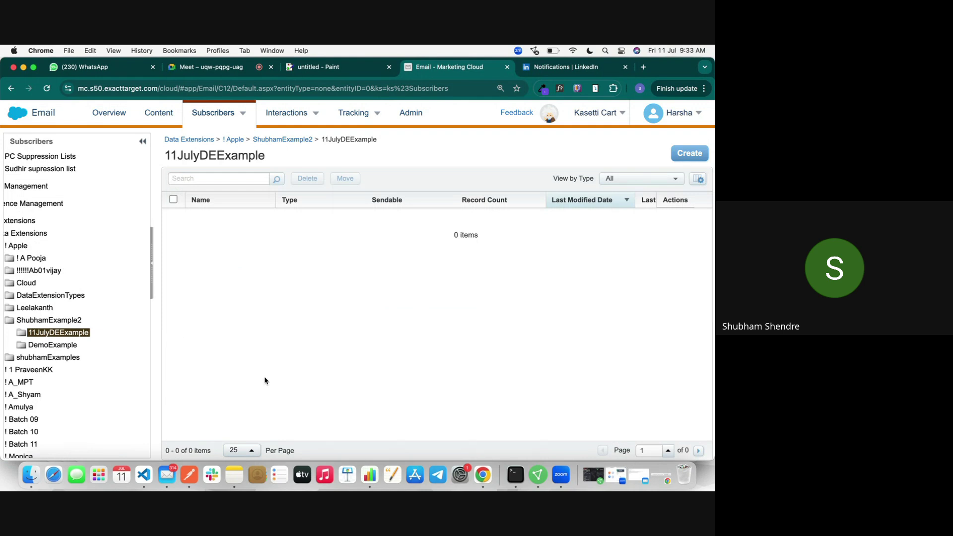
Open Contact Builder from Audience Builder and show its Data Extensions list
mouse_move(212, 117)
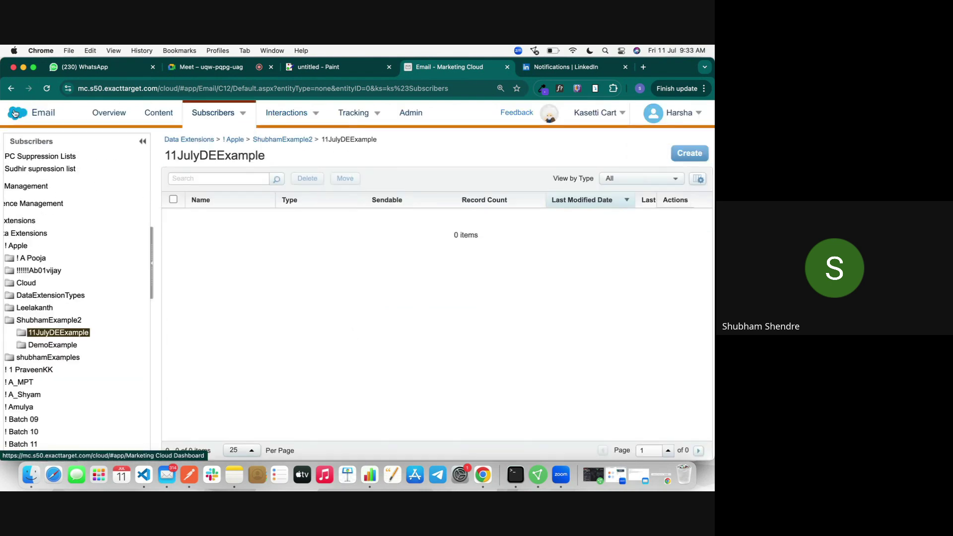
mouse_move(30, 128)
mouse_move(327, 198)
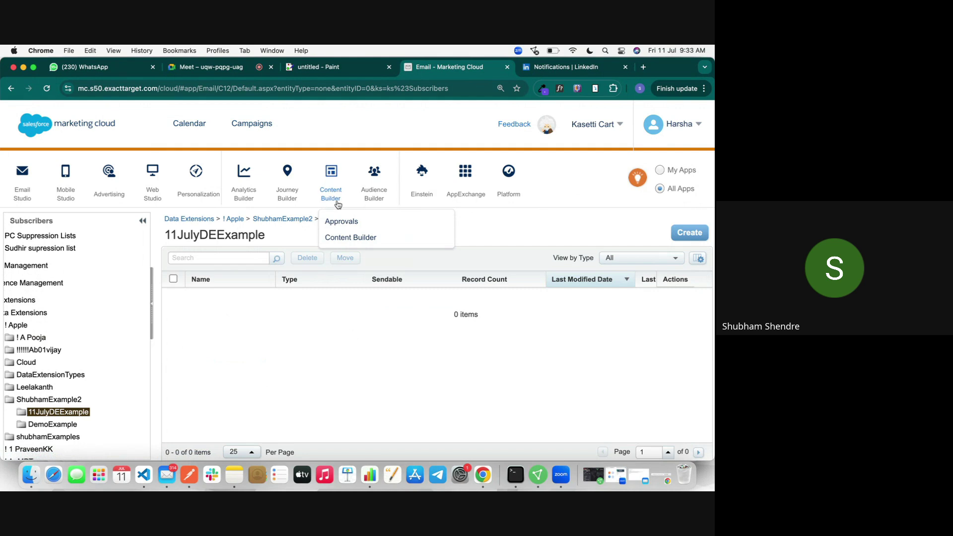
mouse_move(387, 196)
click(384, 222)
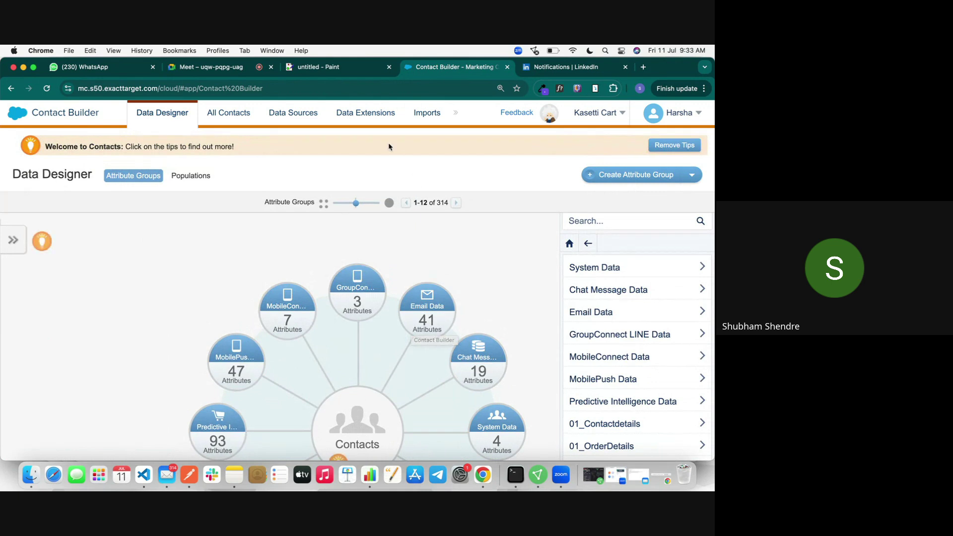
click(378, 119)
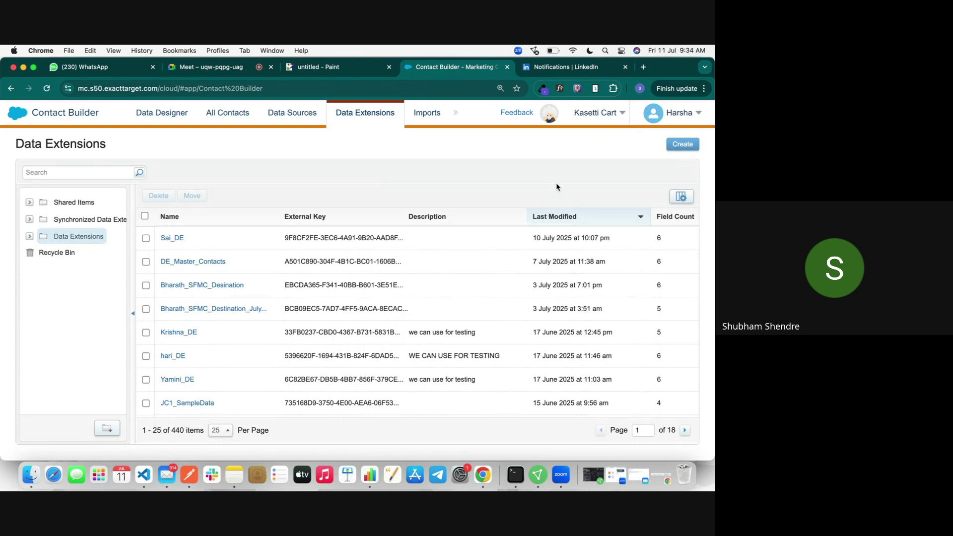
Start a new data extension in Contact Builder, view its creation methods, and close the dialog without creating it
click(683, 144)
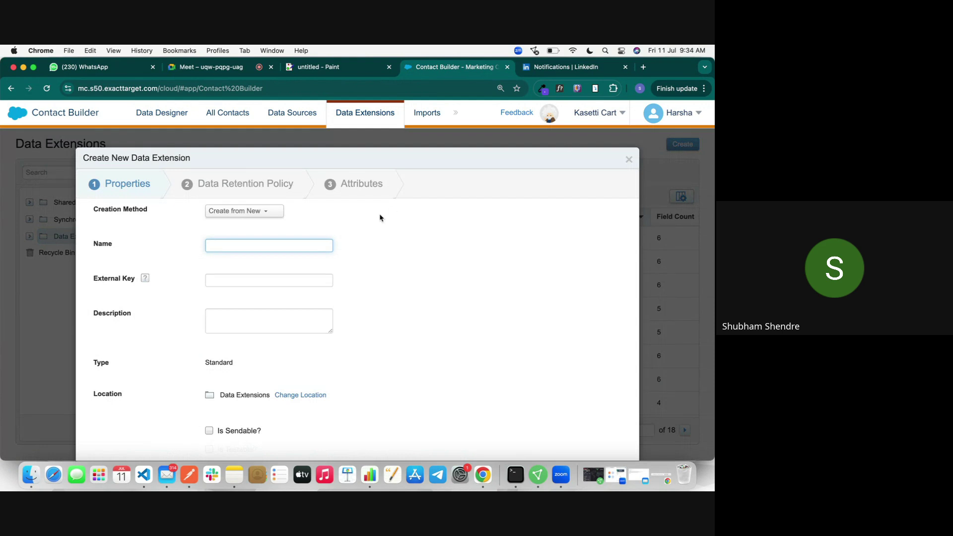
click(236, 212)
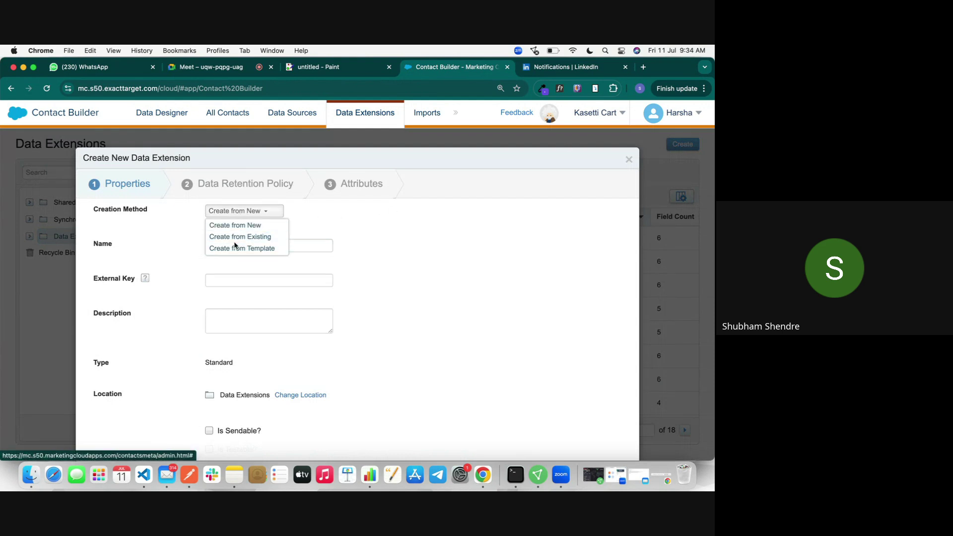
click(323, 242)
click(245, 213)
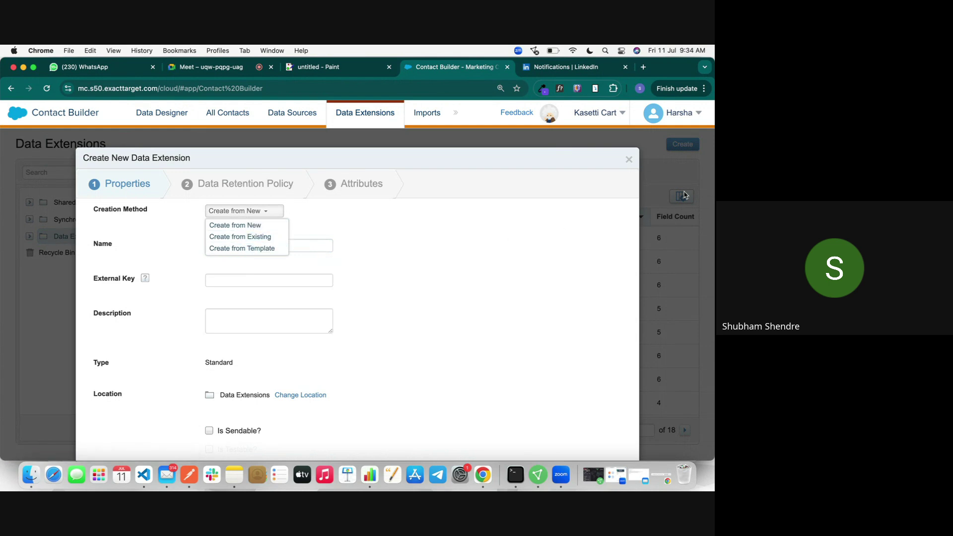
click(634, 167)
click(628, 159)
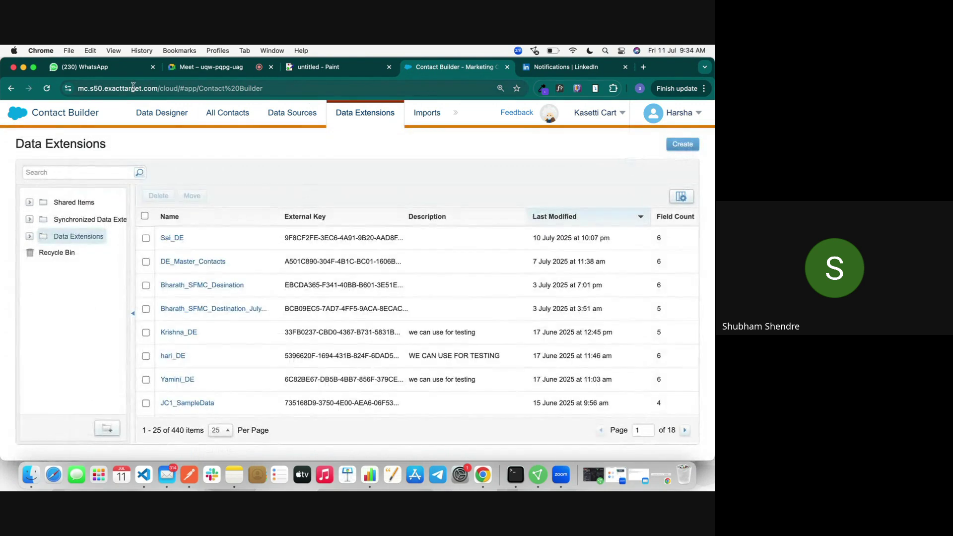
Return to the Marketing Cloud dashboard and open the subscriber Data Extensions list in Email Studio
click(20, 111)
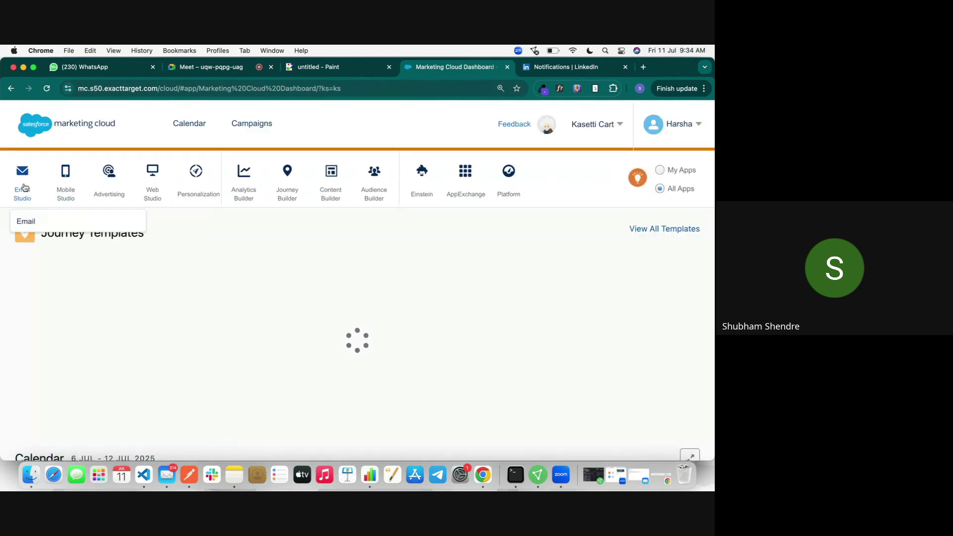
click(23, 181)
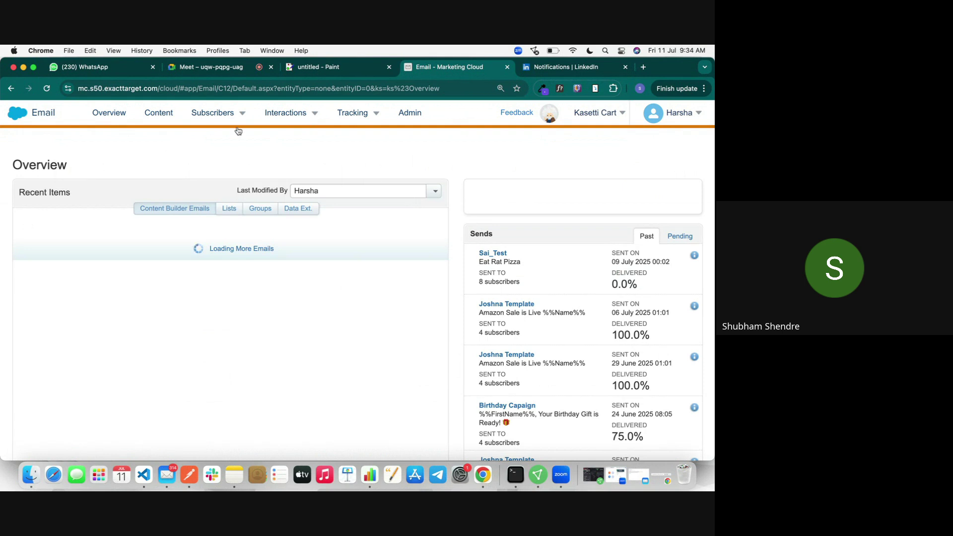
mouse_move(234, 124)
click(228, 223)
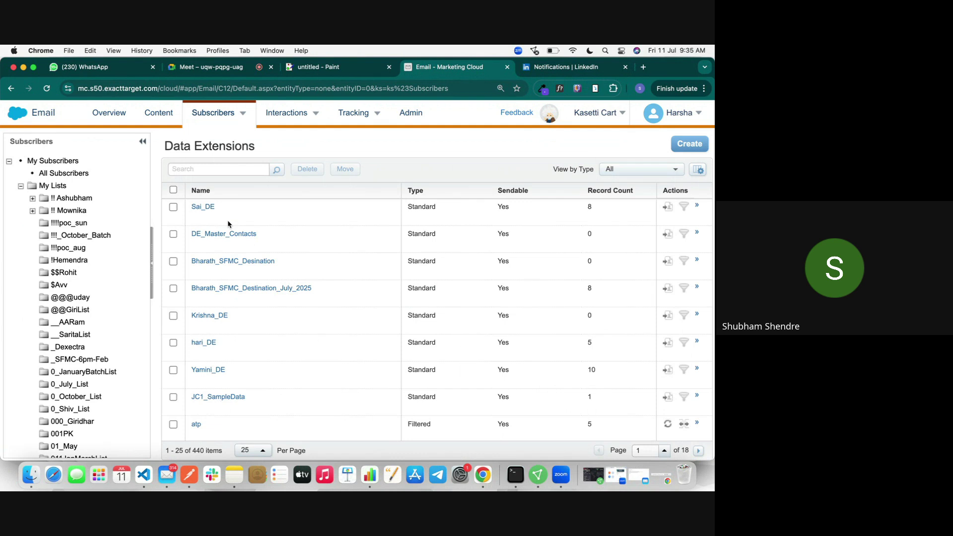
triple_click(240, 144)
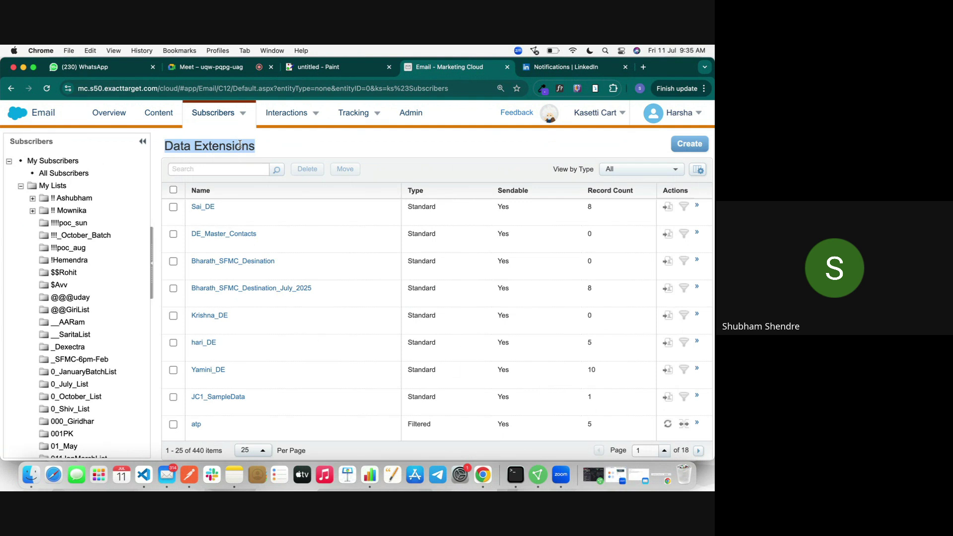
Check the sketched tables in Paint, return to Email Studio and open the 11JulyDEExample folder inside ShubhamExample2
click(315, 67)
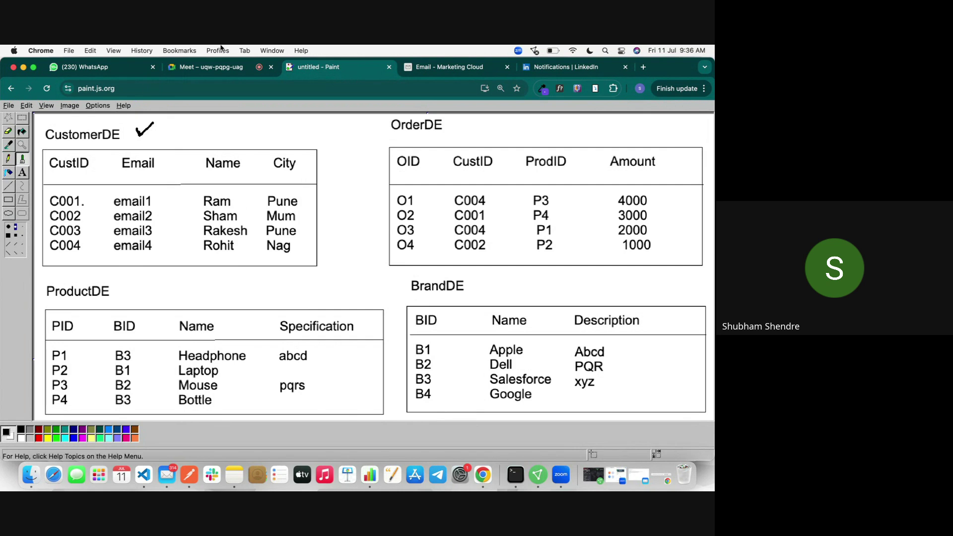
click(457, 68)
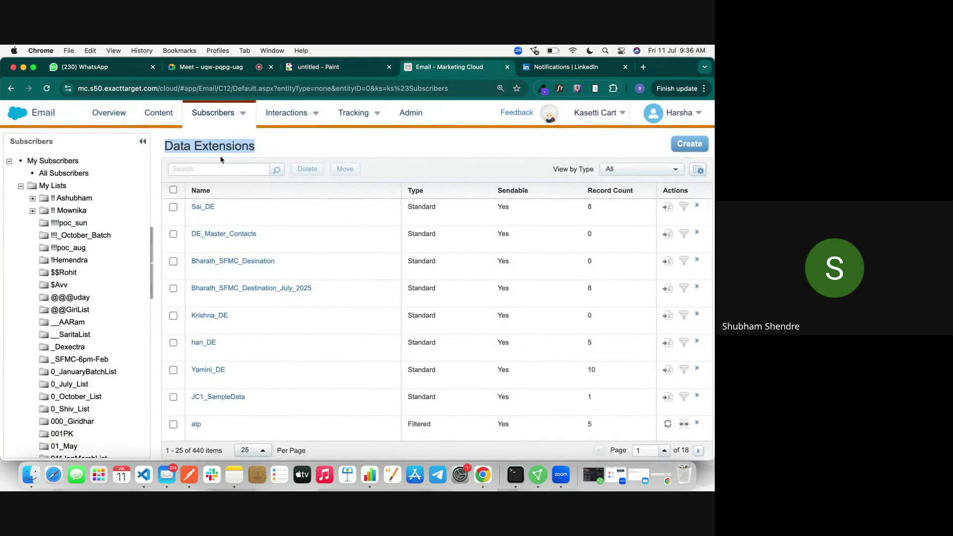
scroll(74, 324, down, 5)
scroll(74, 323, down, 5)
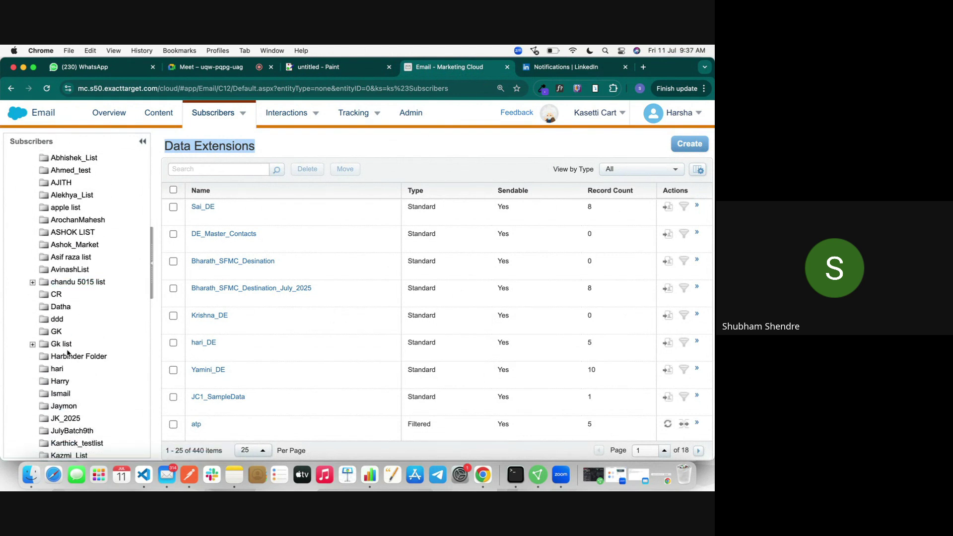
scroll(91, 299, down, 10)
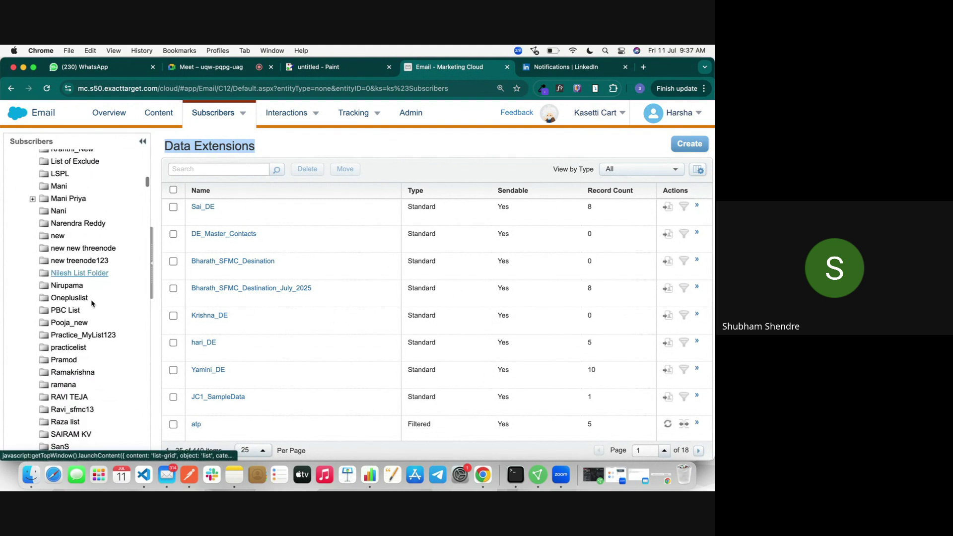
scroll(91, 299, up, 15)
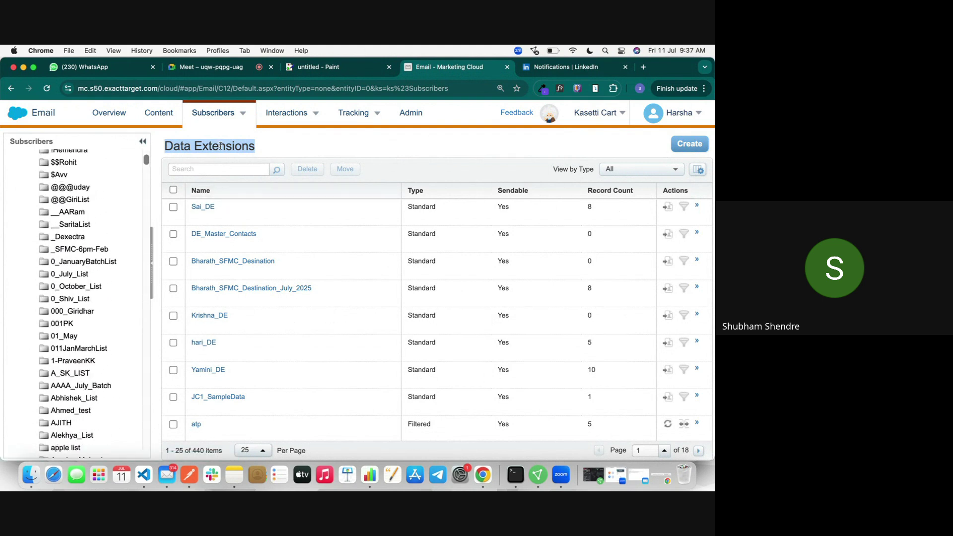
scroll(101, 268, down, 12)
scroll(101, 268, up, 11)
scroll(101, 268, down, 10)
scroll(102, 268, down, 18)
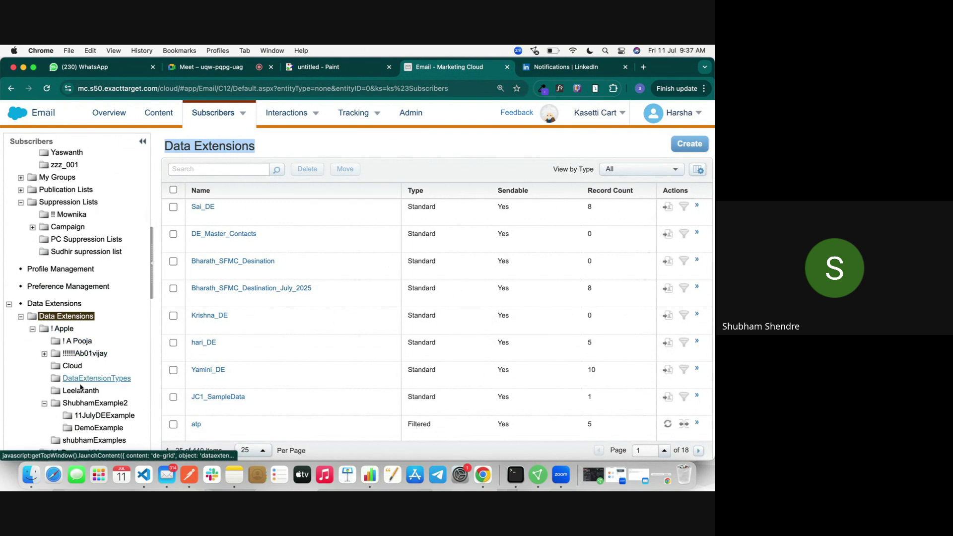
scroll(82, 396, down, 2)
click(91, 372)
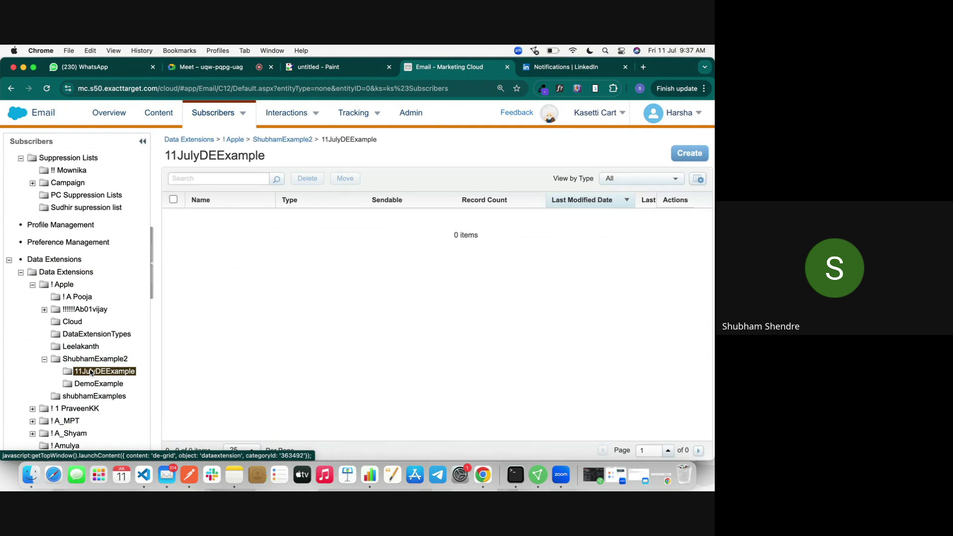
Start a new standard data extension in the 11JulyDEExample folder and name it ContactDE11July
click(681, 155)
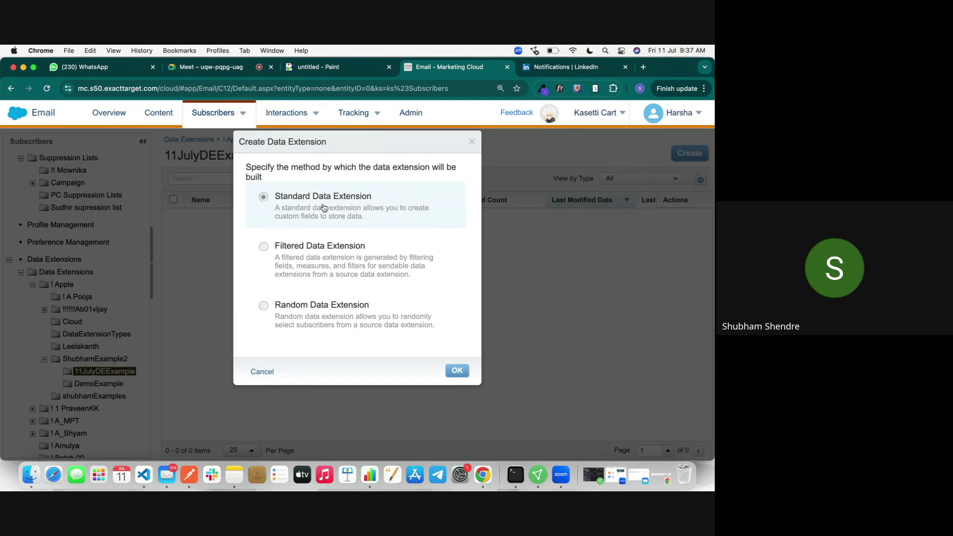
click(457, 372)
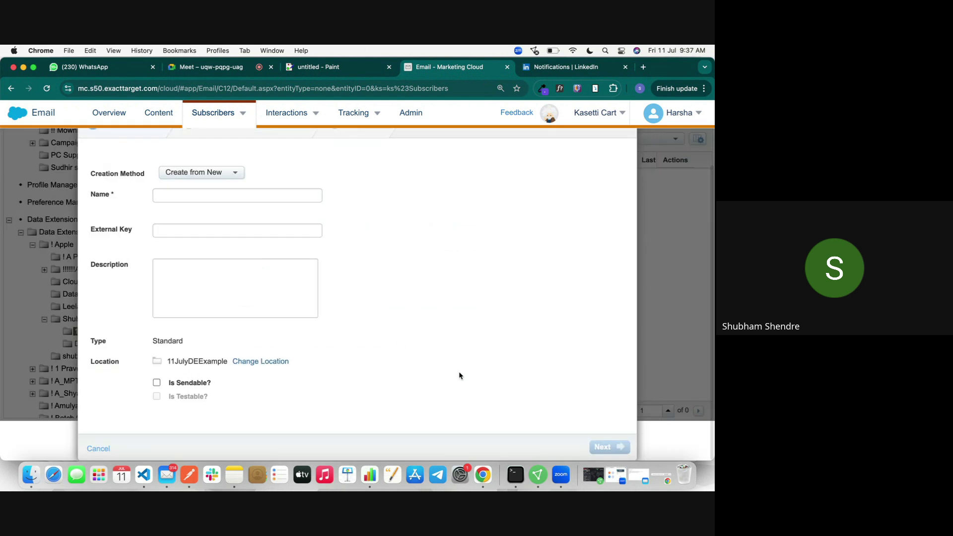
click(216, 193)
text(C)
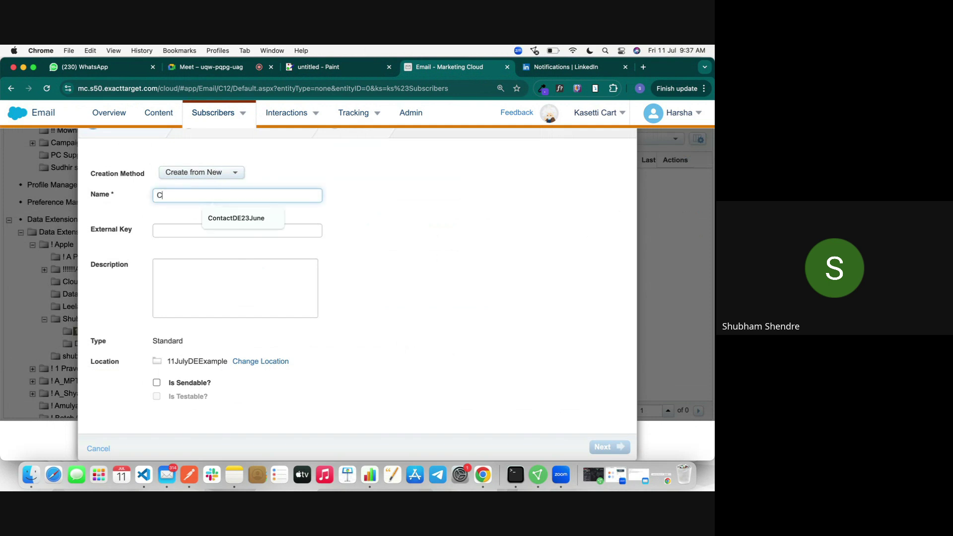
text(ontactDE)
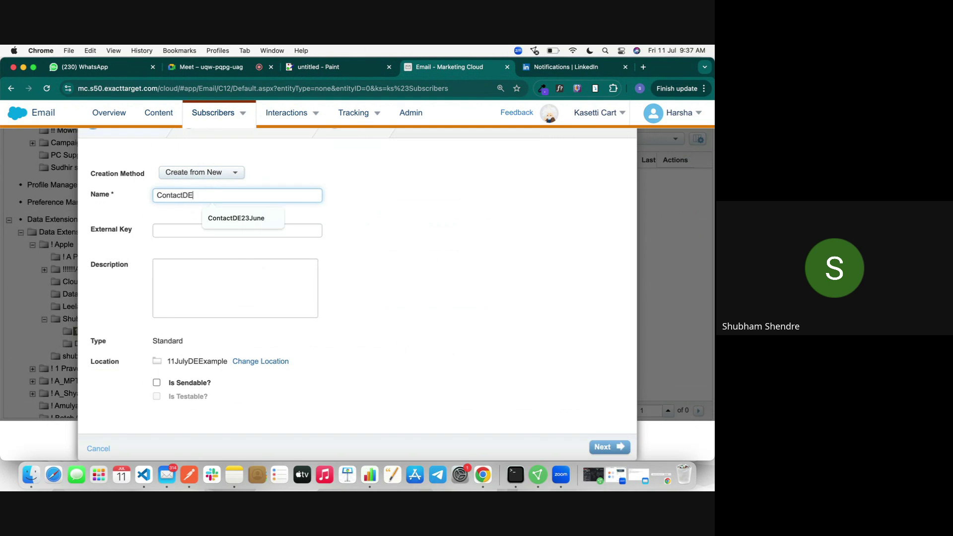
text(11July)
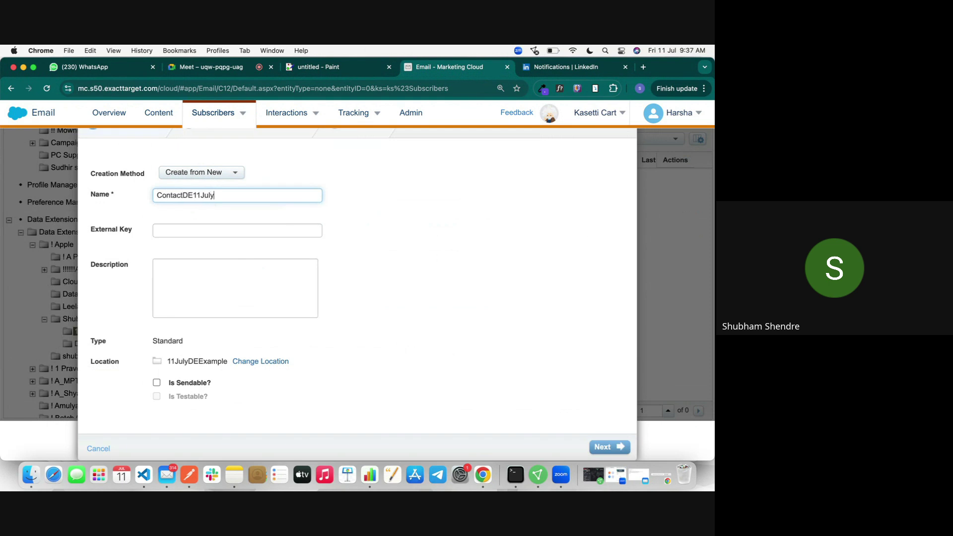
click(384, 233)
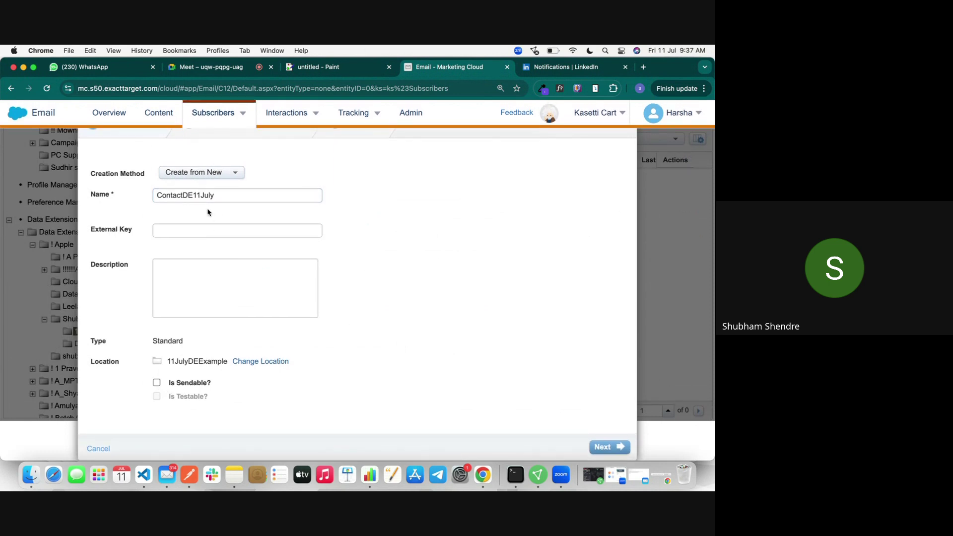
Check the customer table's title in the Paint sketch and rename the new data extension CustomerDE11July
click(306, 68)
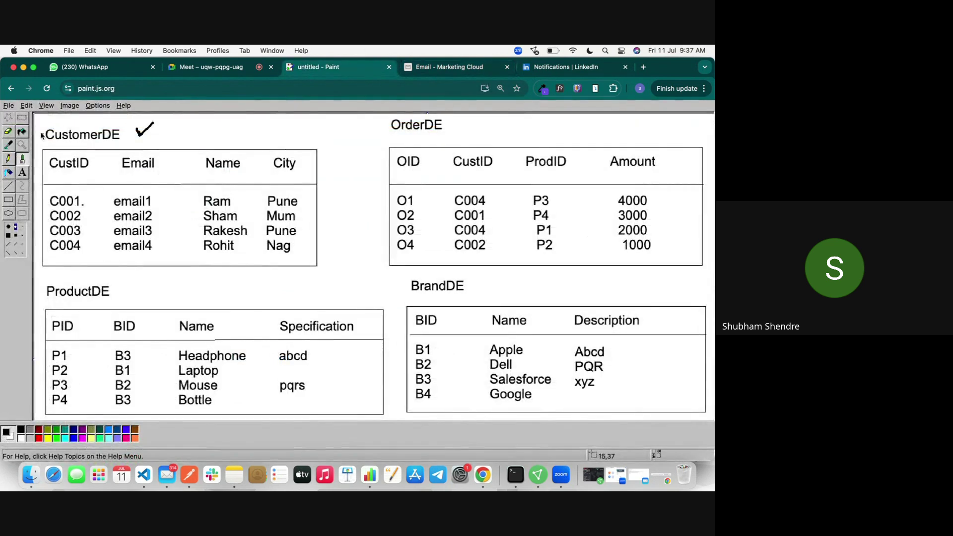
click(466, 68)
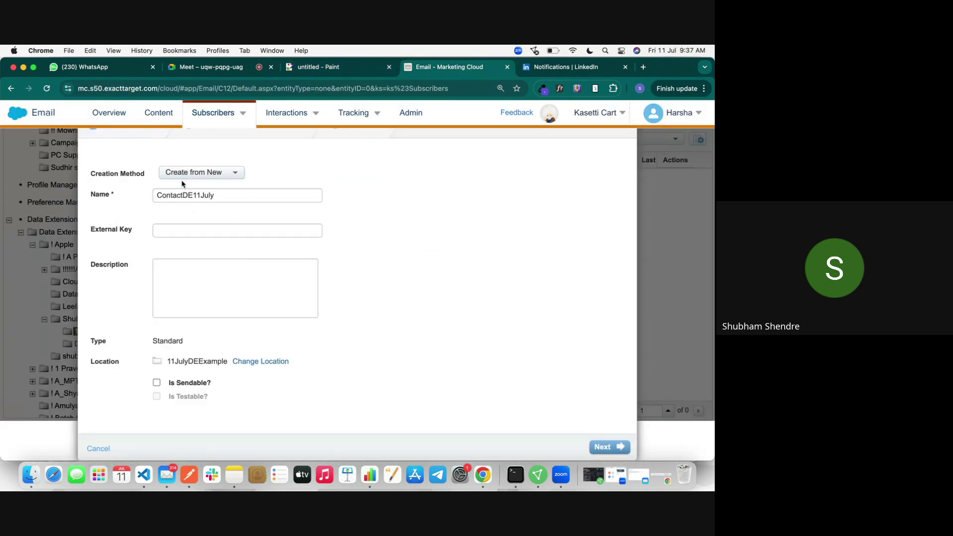
click(180, 195)
key(BackSpace)
key(BackSpace)
key(BackSpace)
key(BackSpace)
key(BackSpace)
key(BackSpace)
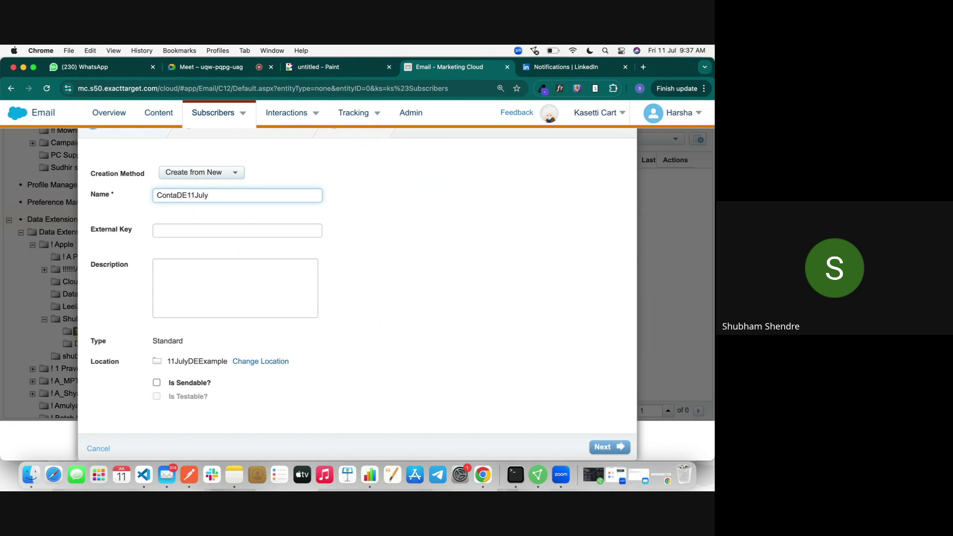
text(ustomer)
click(423, 205)
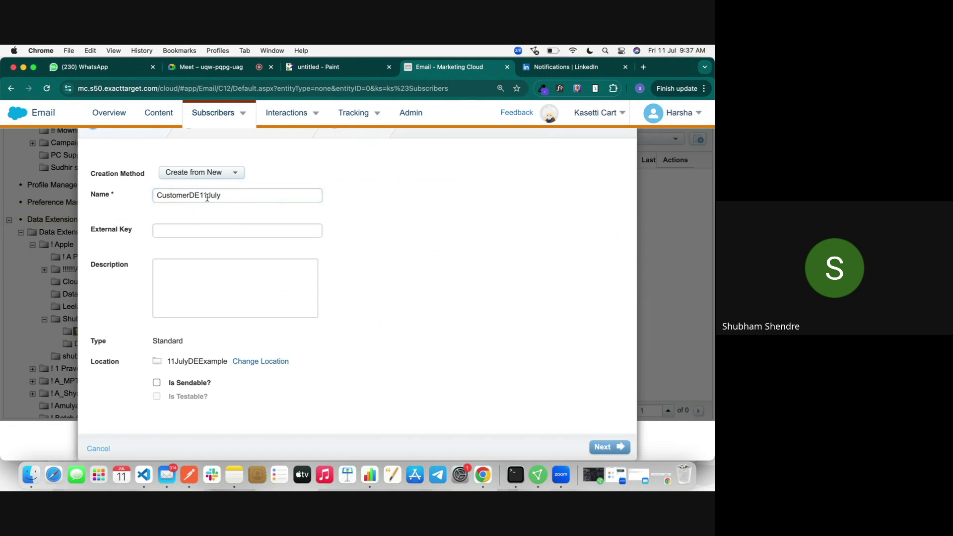
drag(199, 195, 223, 196)
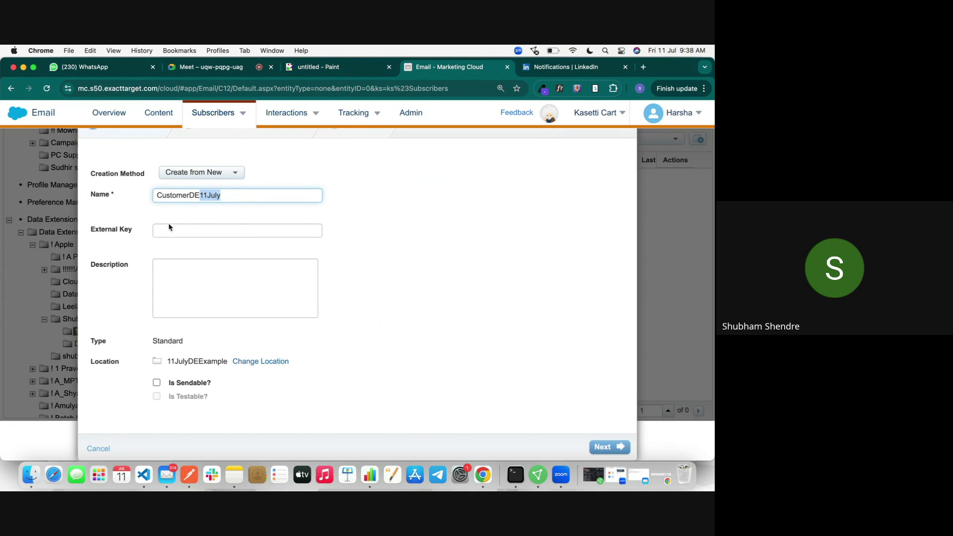
Make the data extension sendable and proceed to its field definitions with the retention setting left off
click(157, 385)
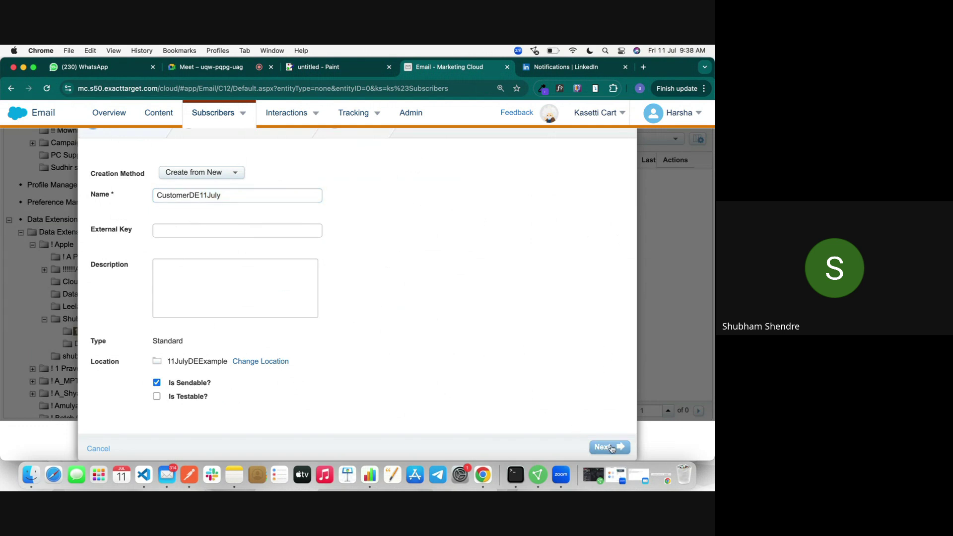
scroll(538, 343, up, 2)
scroll(537, 343, down, 2)
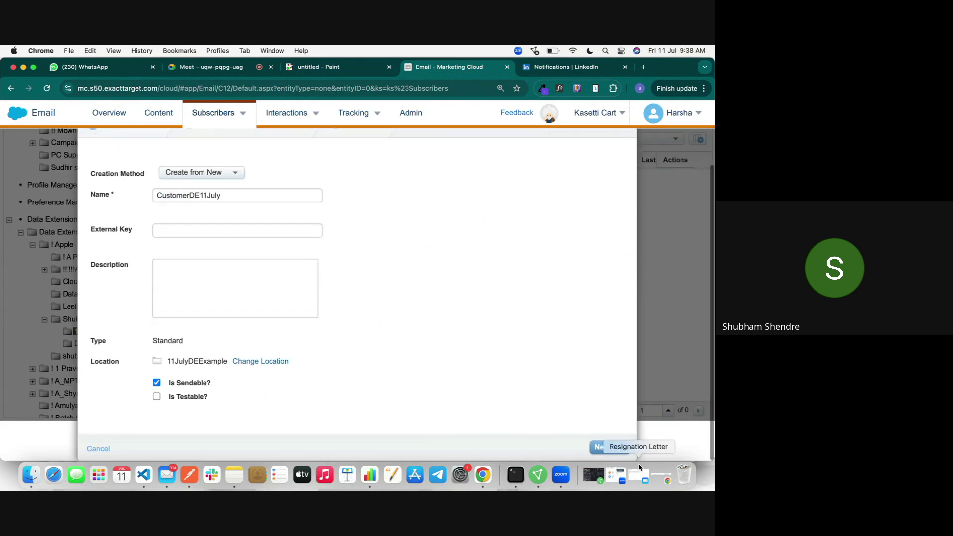
click(610, 447)
click(608, 447)
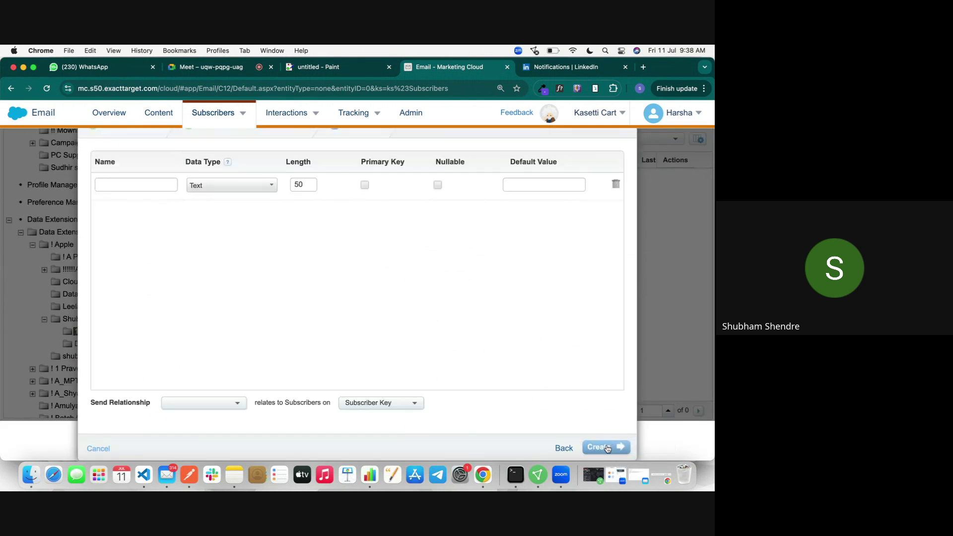
Examine the Send Relationship setting and the subscriber attribute it relates to on the field definitions page
triple_click(125, 401)
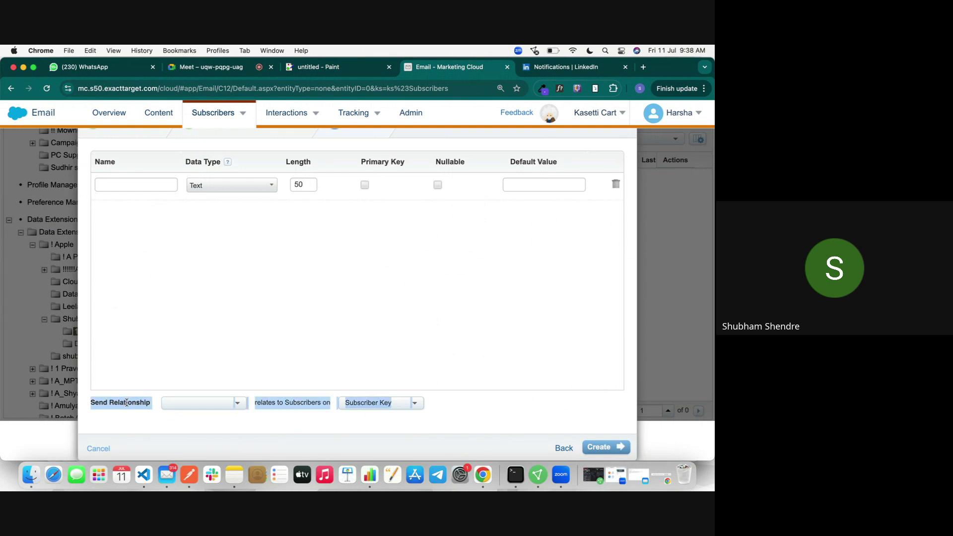
click(281, 366)
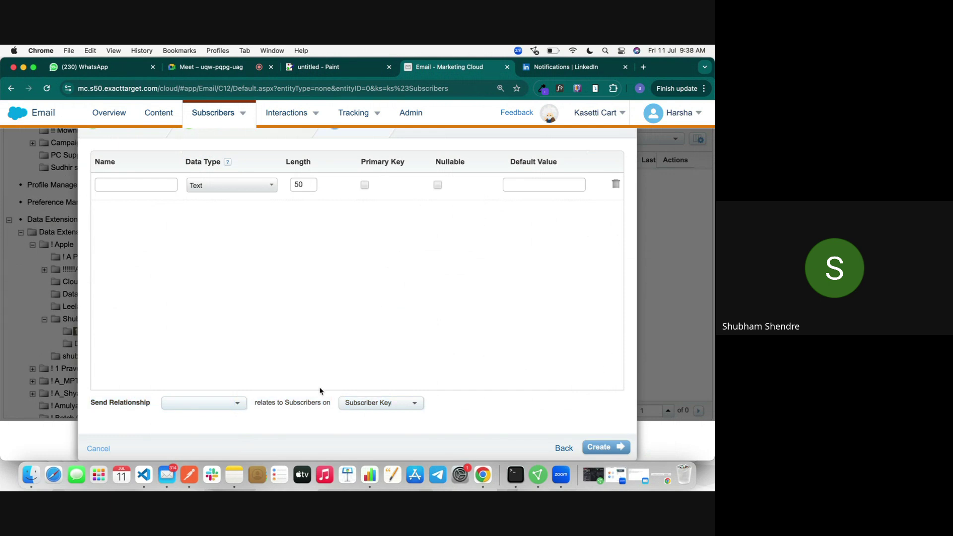
triple_click(113, 403)
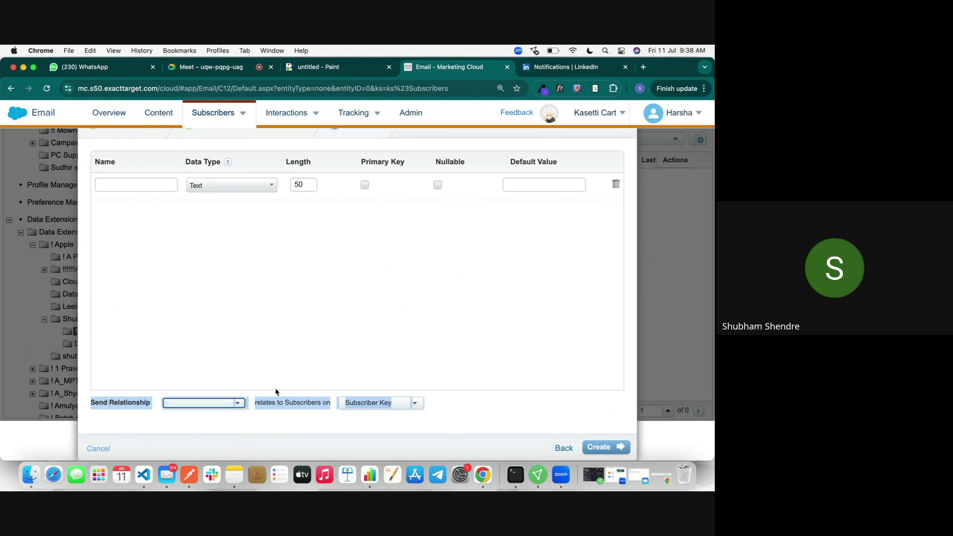
click(403, 402)
click(478, 399)
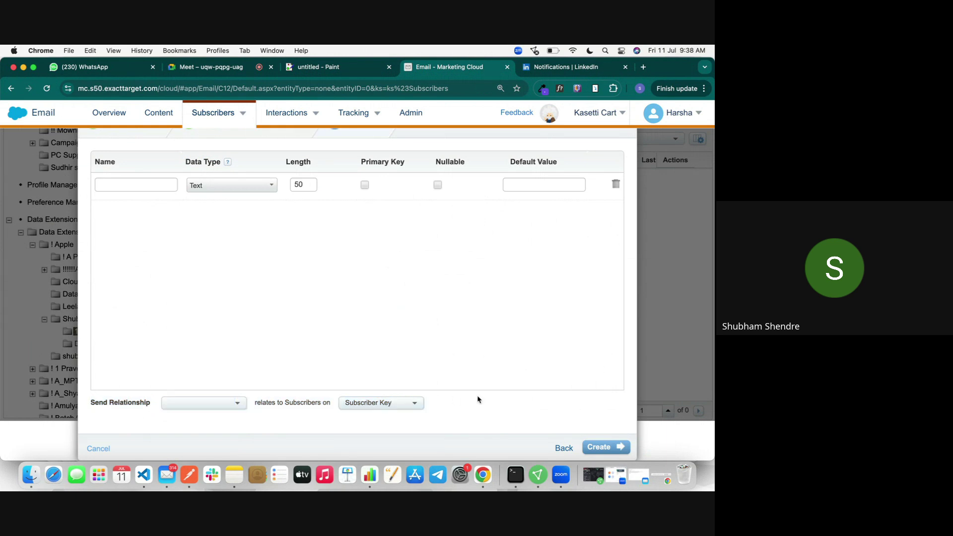
click(368, 402)
click(551, 395)
Turn off the sendable option, check the Send Relationship setting on the fields page, and return to the properties
click(564, 448)
click(567, 449)
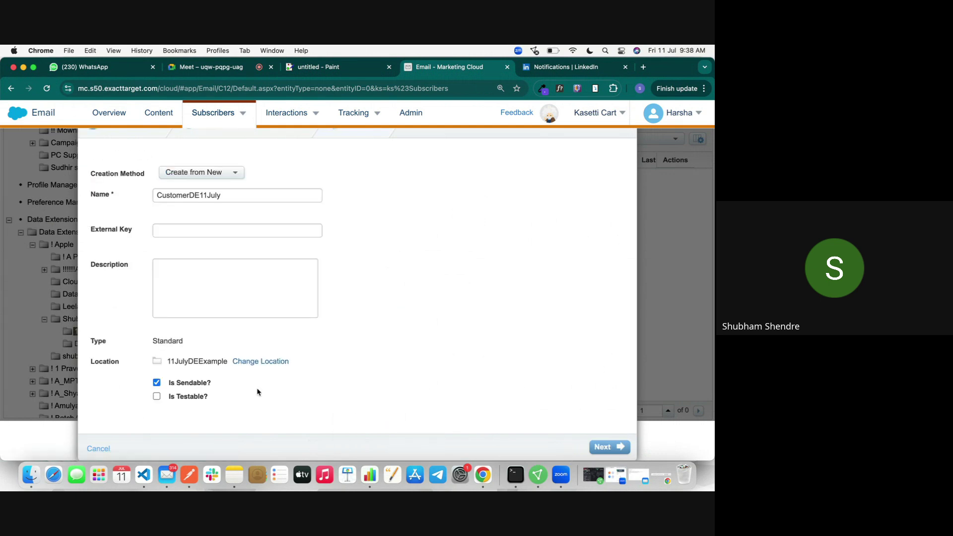
click(195, 383)
click(611, 444)
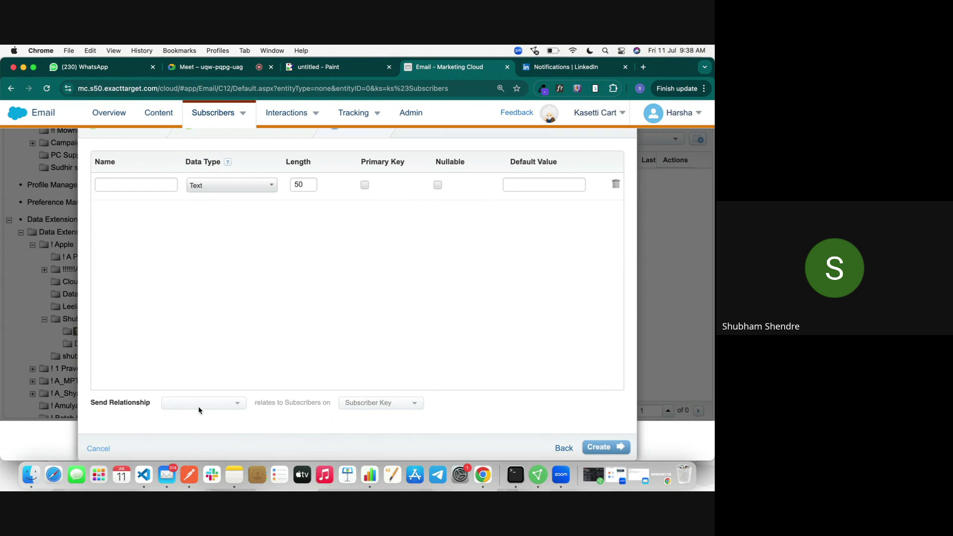
click(568, 448)
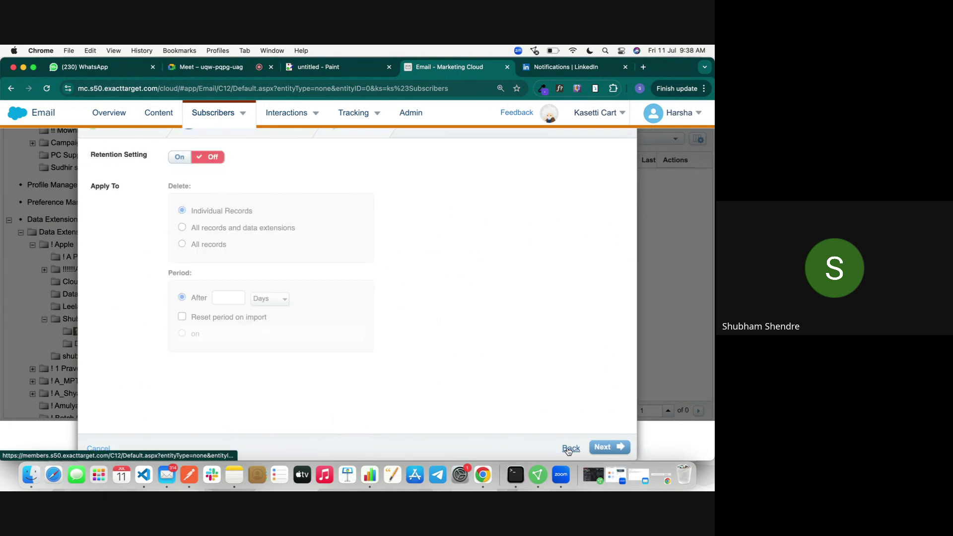
click(568, 448)
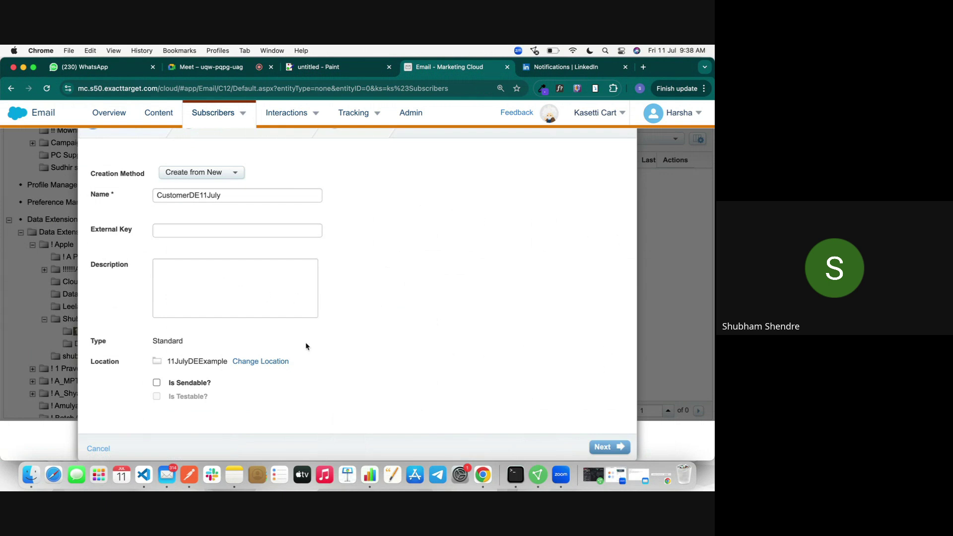
Make CustomerDE11July sendable again and proceed to its field definitions, leaving retention off
click(156, 383)
click(590, 450)
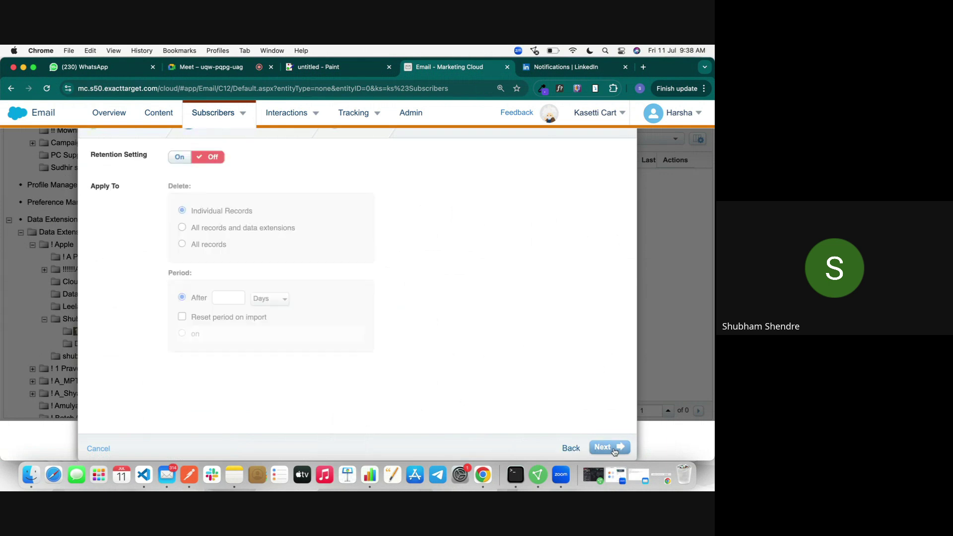
click(591, 448)
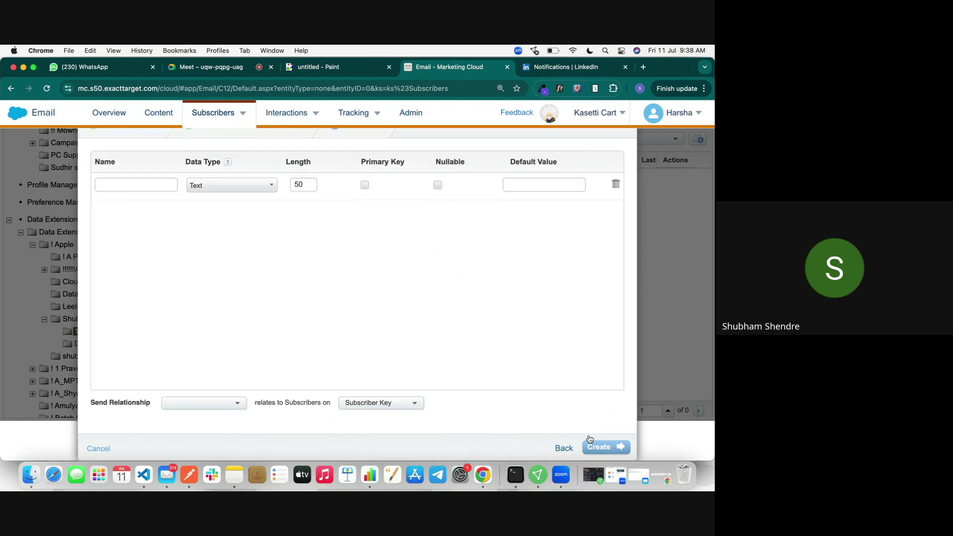
Name the first field CustomerID and check the data types available for it
click(145, 187)
text(Cust)
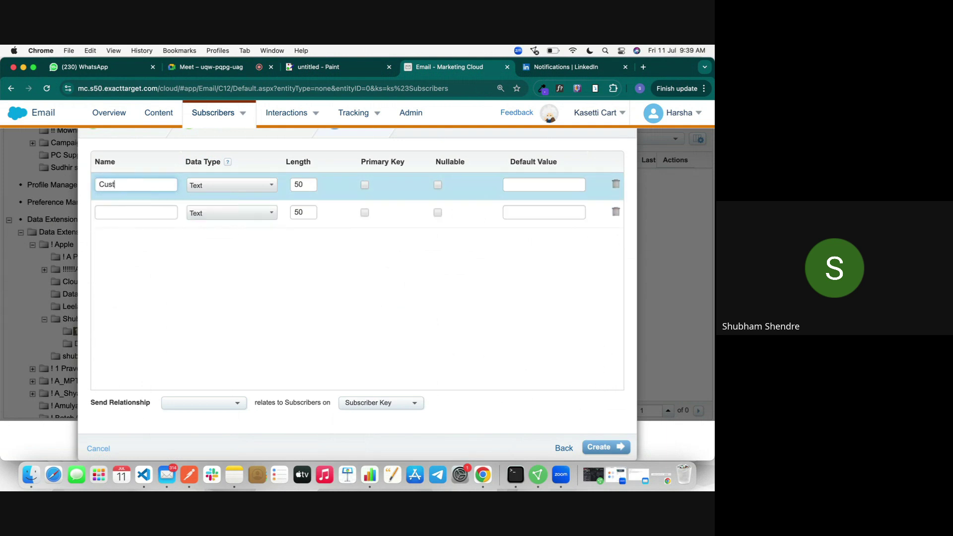
text(omerID)
click(227, 184)
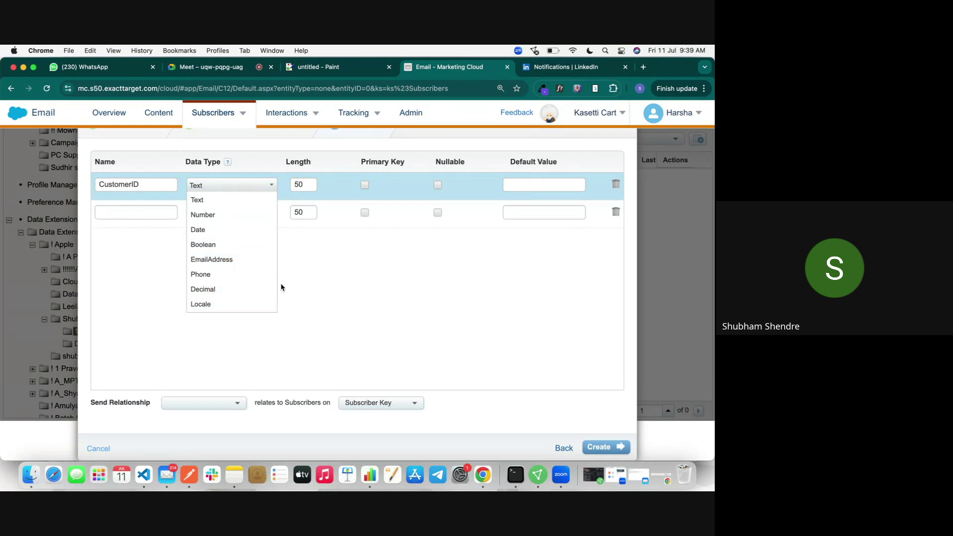
Rename the first field as Email and set its data type to EmailAddress
double_click(138, 182)
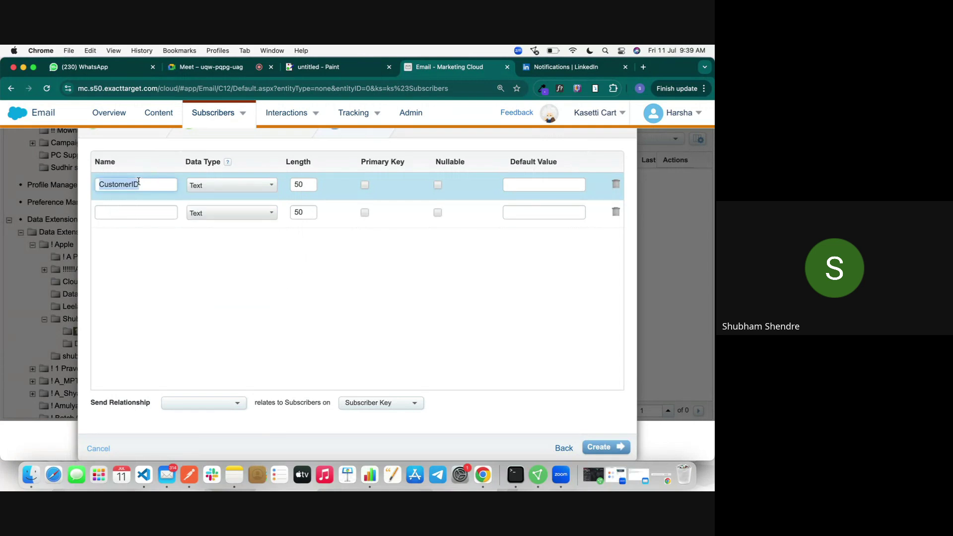
text(X)
text(Email)
click(240, 184)
click(226, 264)
Add a second field named CustomerID with the Text data type
click(137, 212)
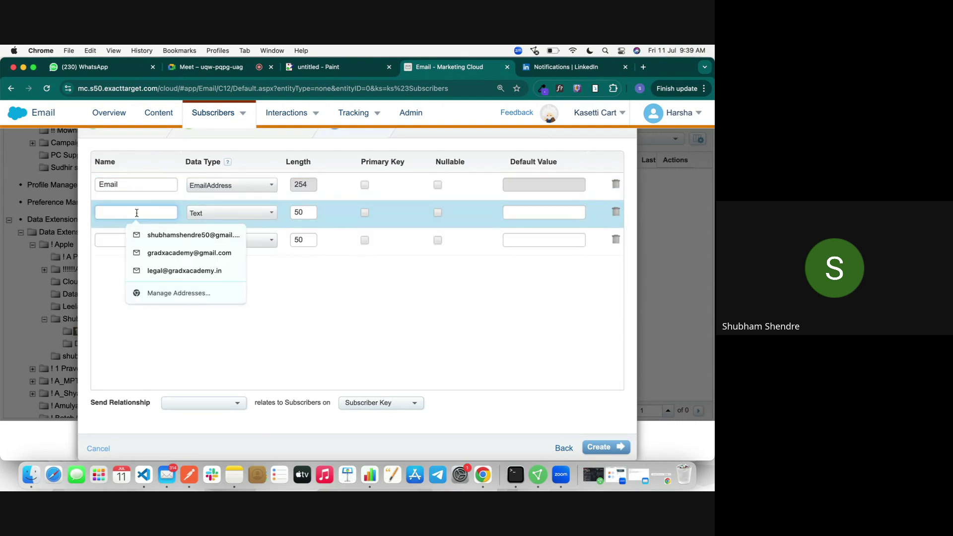
key(super+v)
key(super+a)
key(BackSpace)
text(Cu)
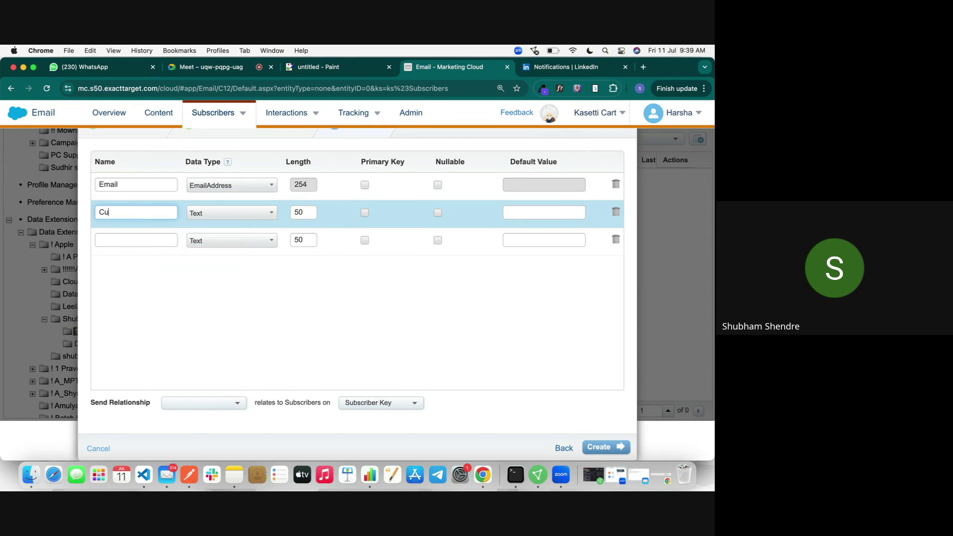
text(stine)
text(mer)
text(ID)
click(241, 211)
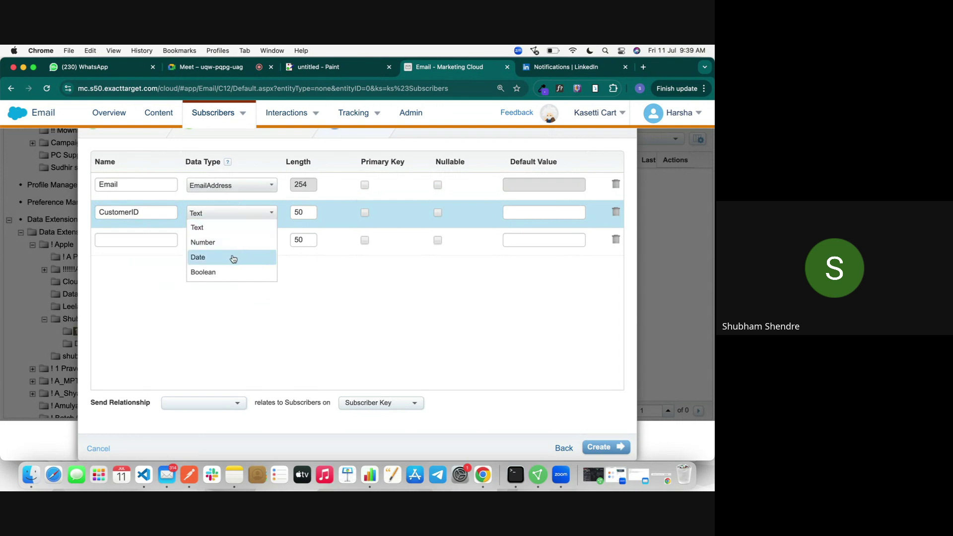
click(225, 228)
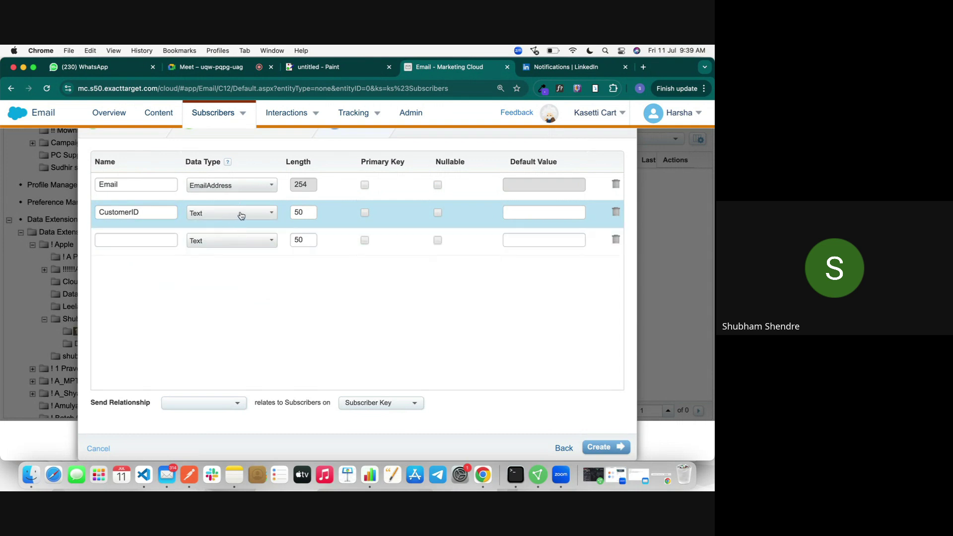
Compare the data type choices offered for the CustomerID field with those offered for the Email field
click(241, 215)
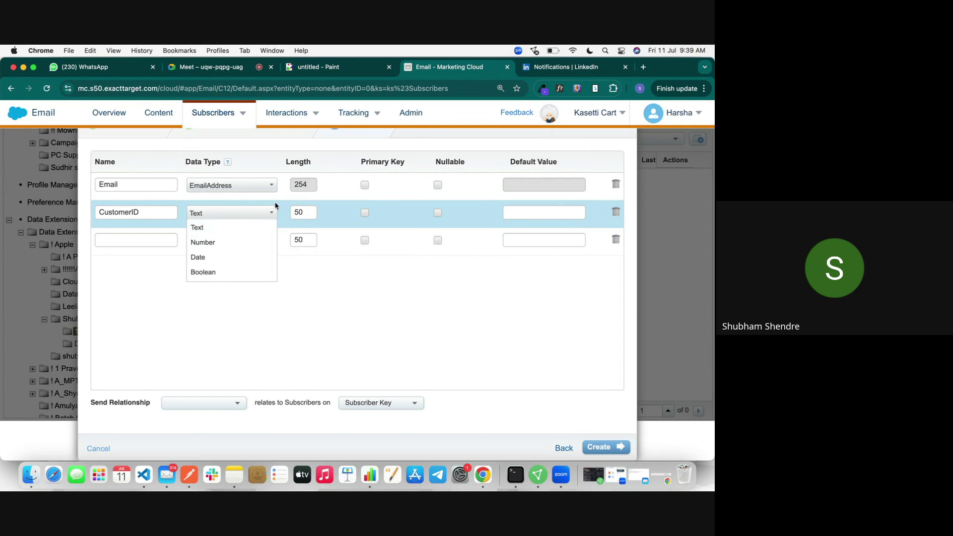
click(279, 269)
click(266, 183)
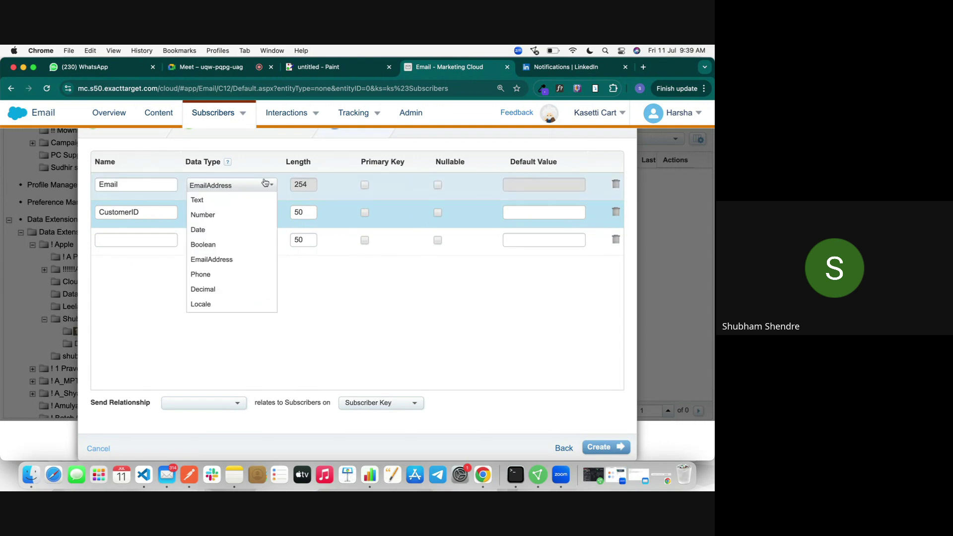
click(348, 276)
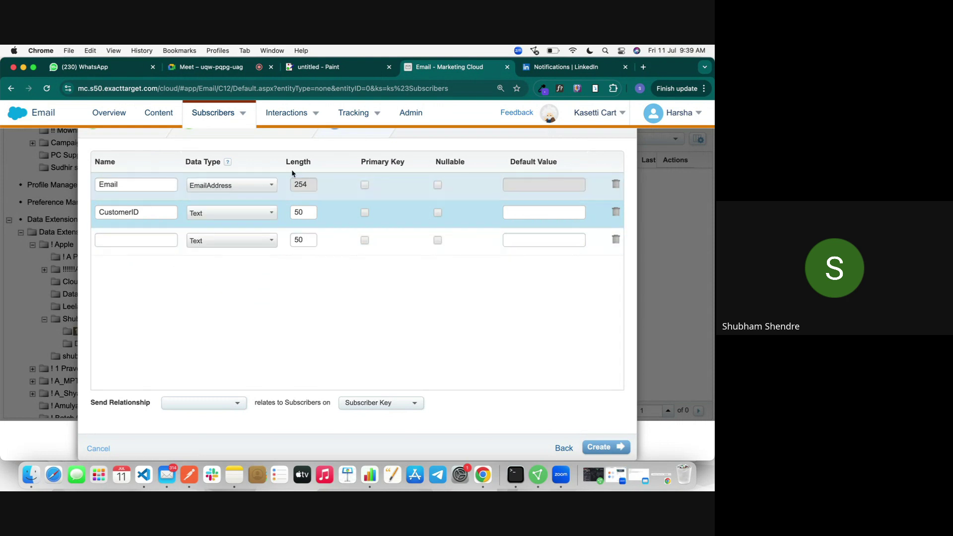
click(226, 191)
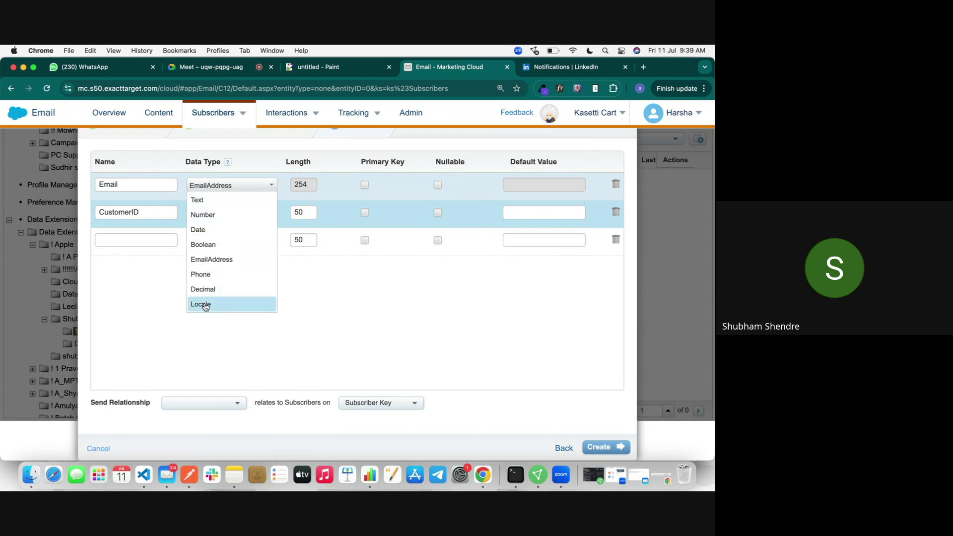
click(129, 275)
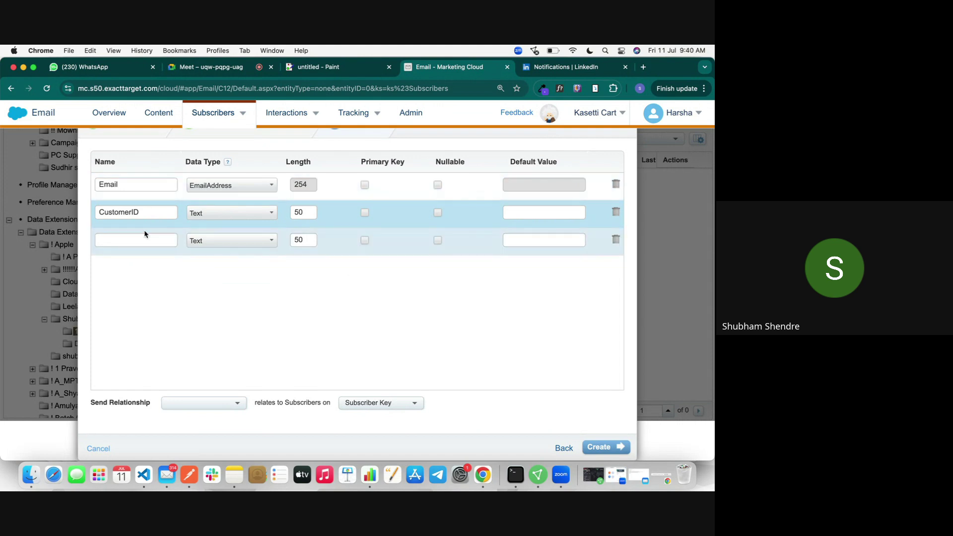
Delete the CustomerID and Email fields from the field definitions
click(615, 212)
click(616, 212)
click(615, 184)
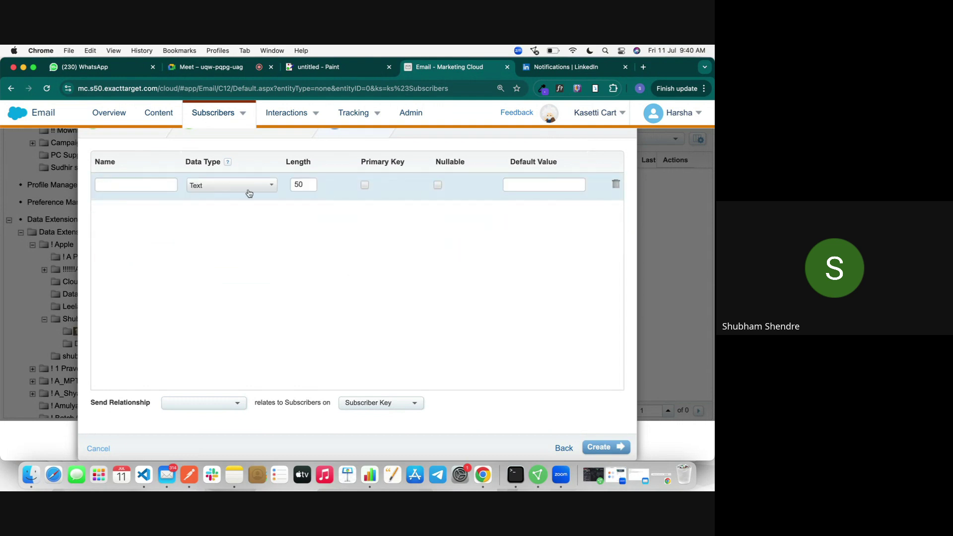
Check the data types offered for the empty field before and after returning to the properties, and go back to the properties again
click(248, 192)
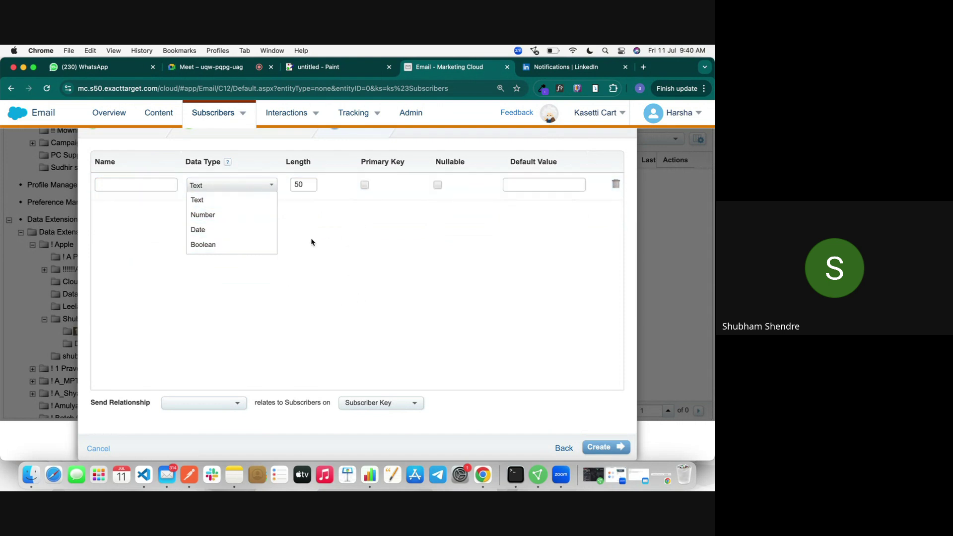
click(568, 448)
click(569, 448)
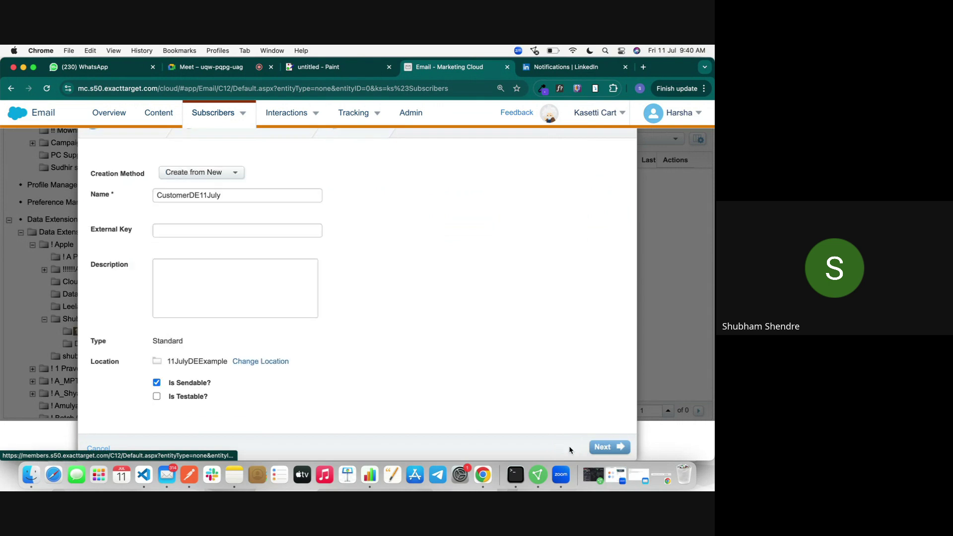
click(619, 447)
click(620, 448)
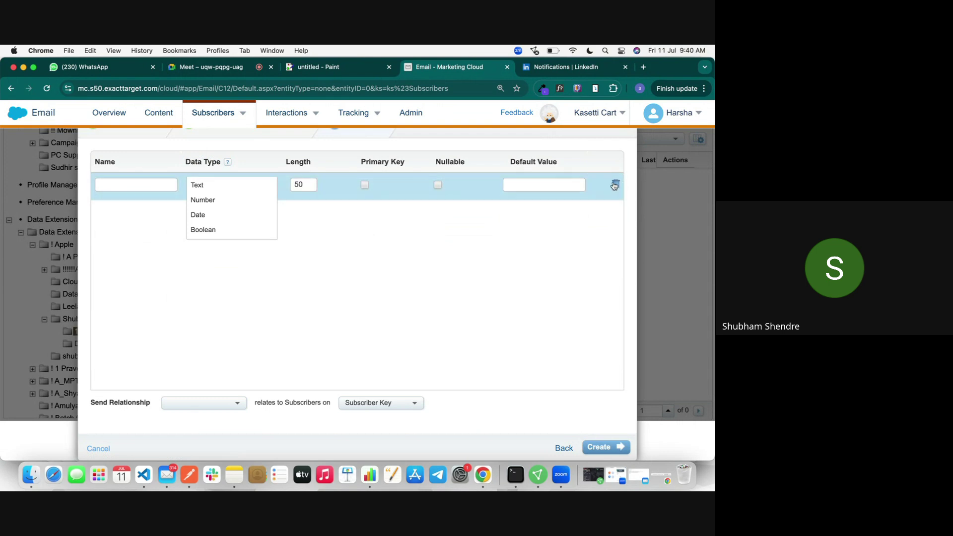
click(240, 185)
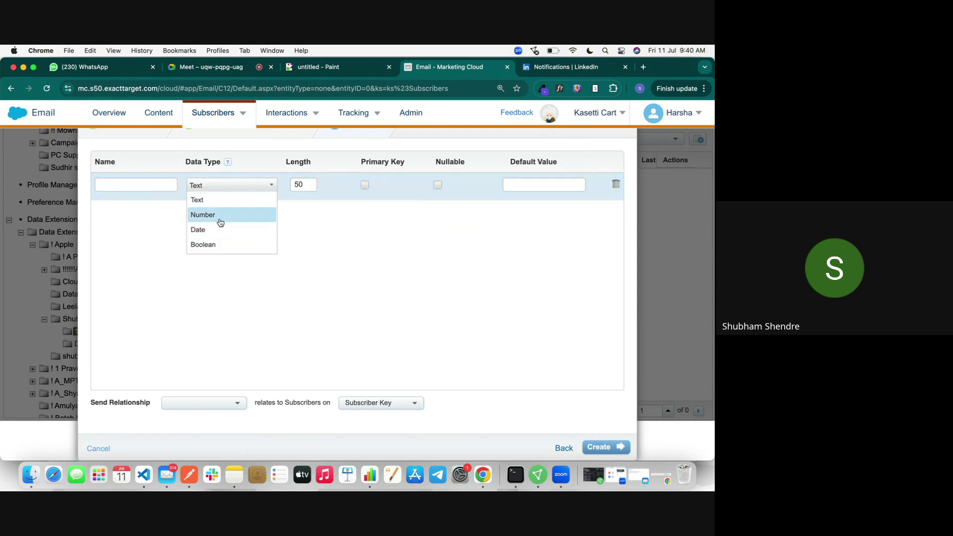
click(568, 447)
click(569, 448)
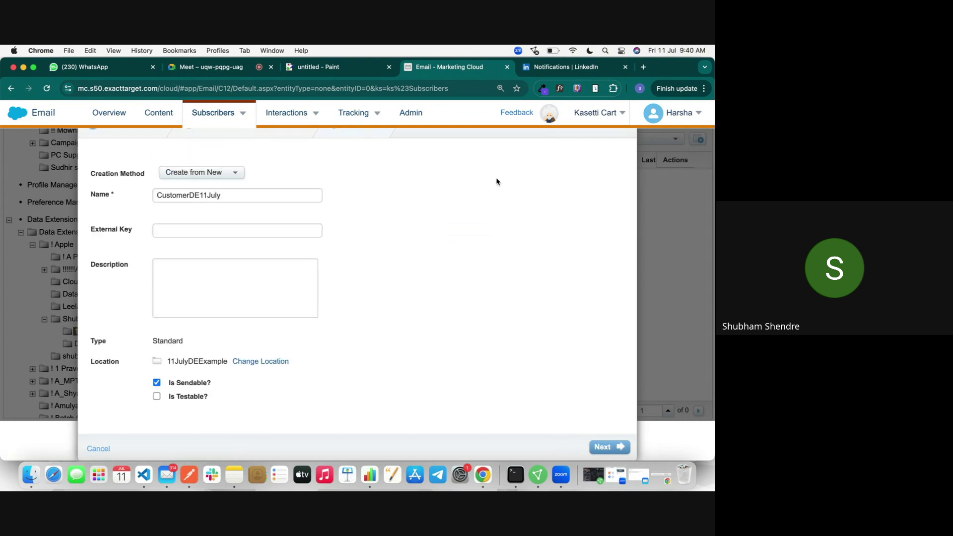
Discard the unfinished CustomerDE11July setup and start a new standard data extension in the 11JulyDEExample folder
click(34, 67)
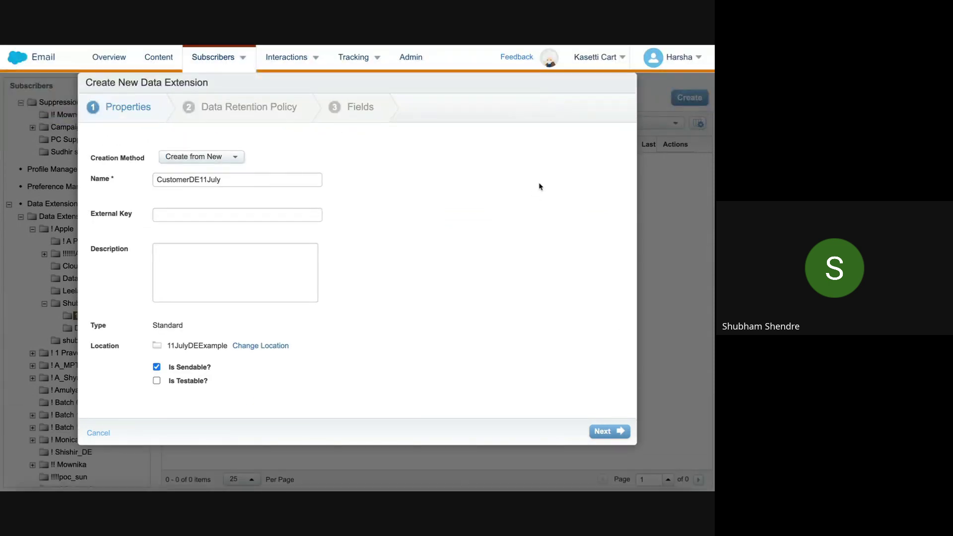
click(94, 435)
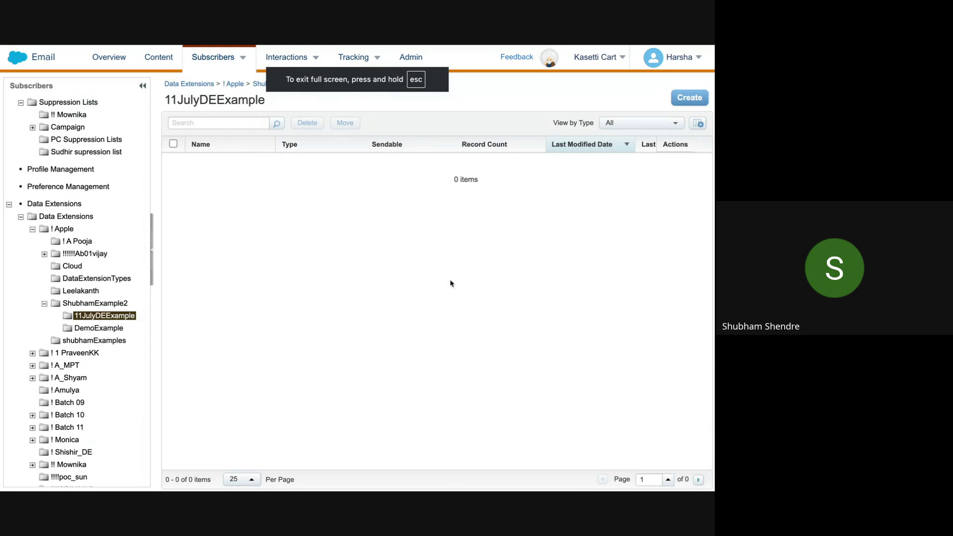
click(688, 100)
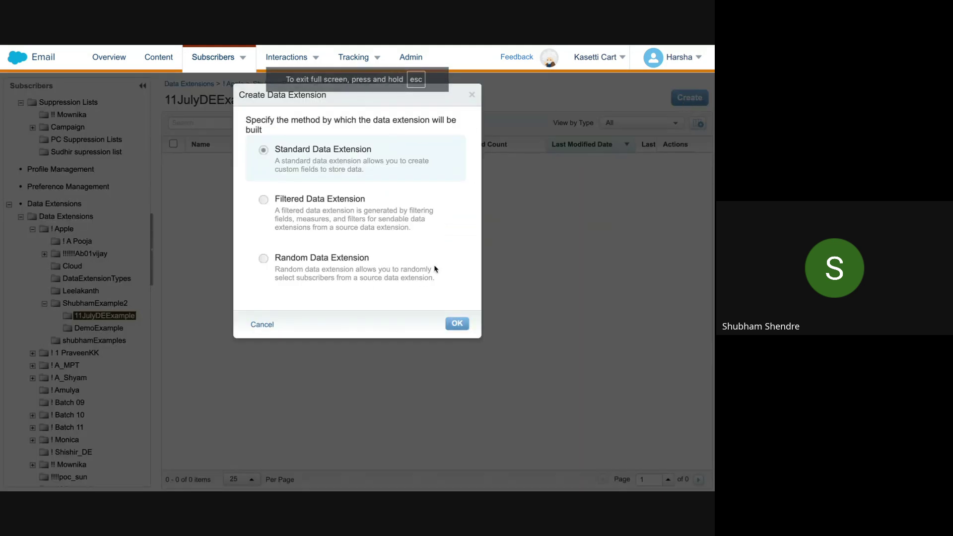
click(457, 324)
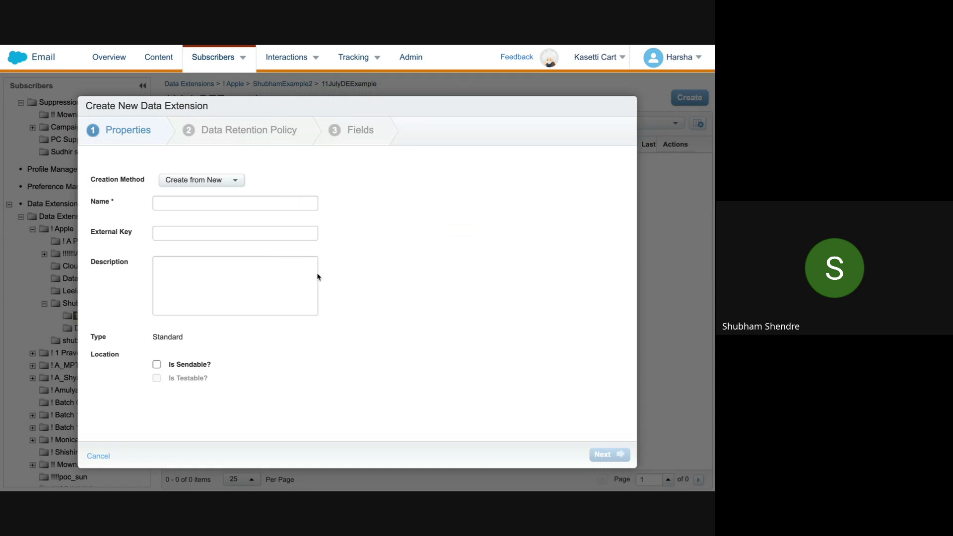
Name the data extension CustomerDEJuly11, make it sendable, and proceed to its field definitions
click(196, 199)
text(C)
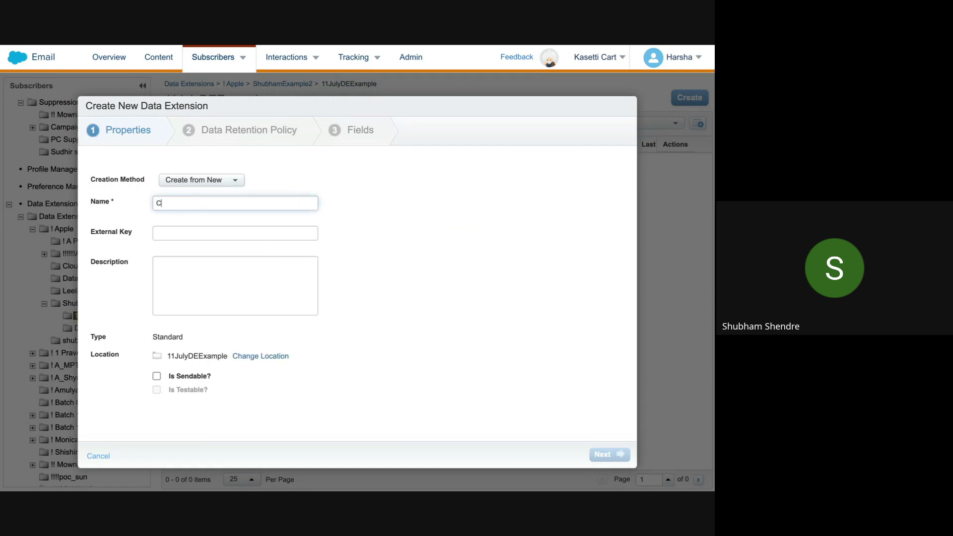
text(ustomerDEJuly11)
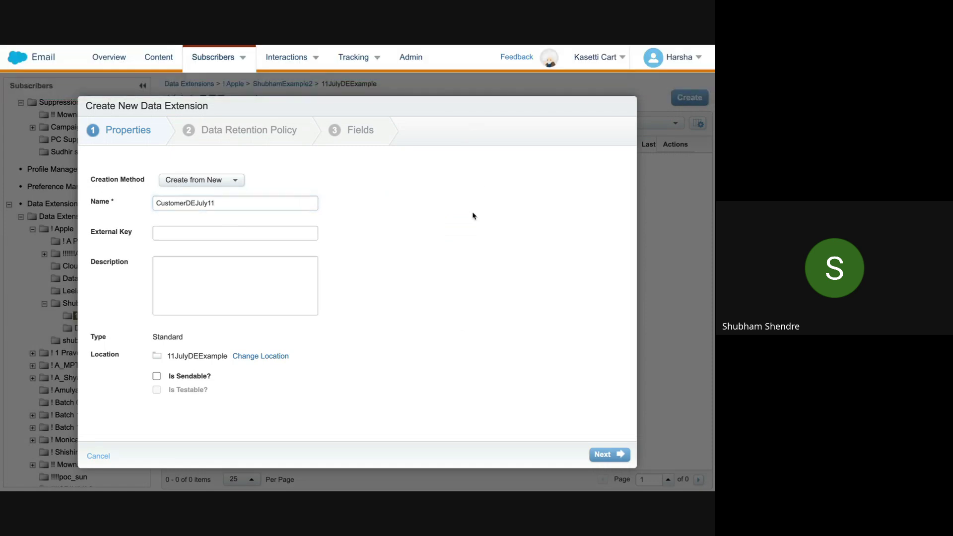
click(156, 376)
click(609, 454)
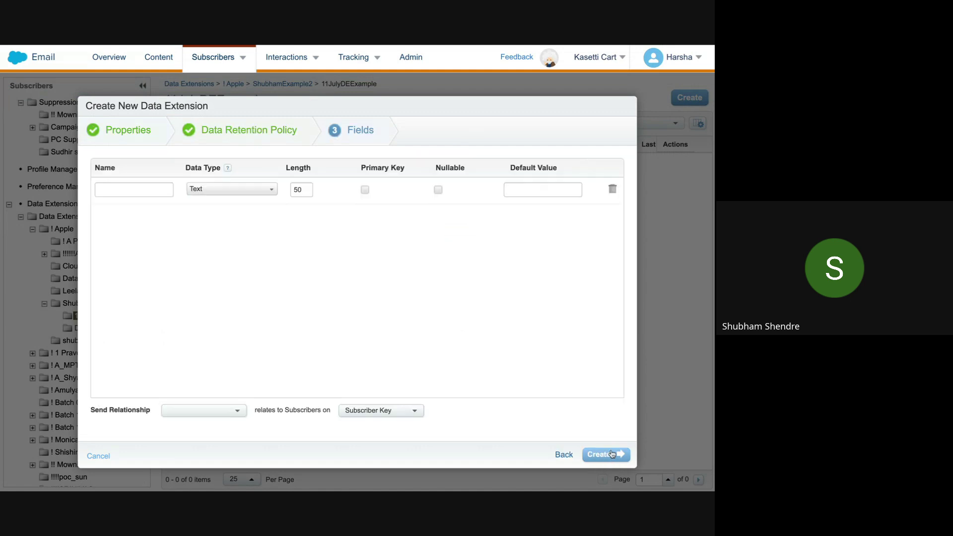
Define the first field as Email with the EmailAddress data type
click(239, 188)
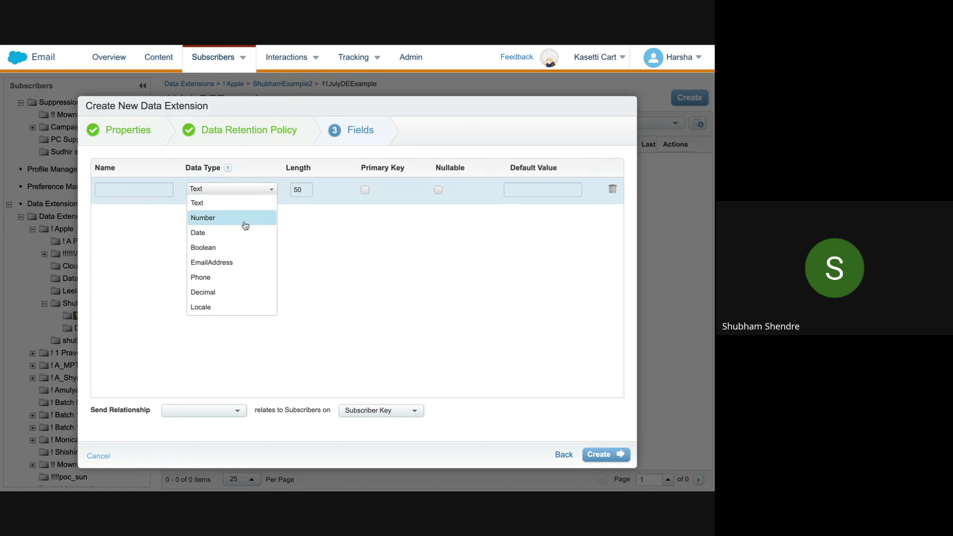
click(241, 262)
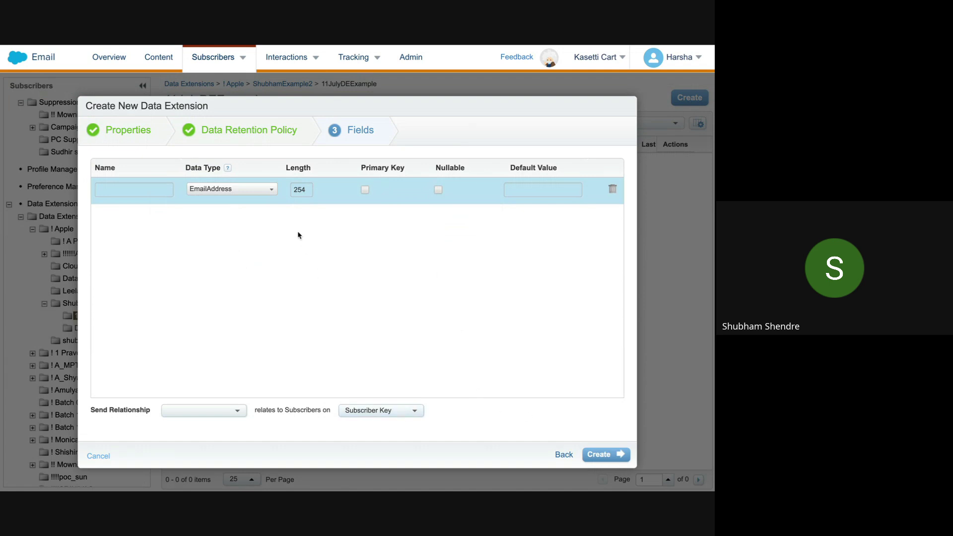
click(156, 189)
text(c)
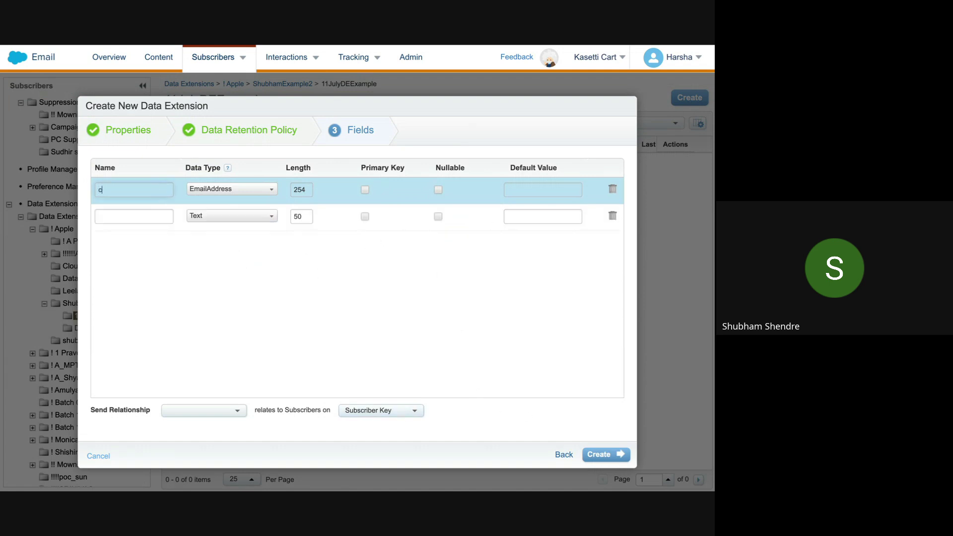
click(251, 215)
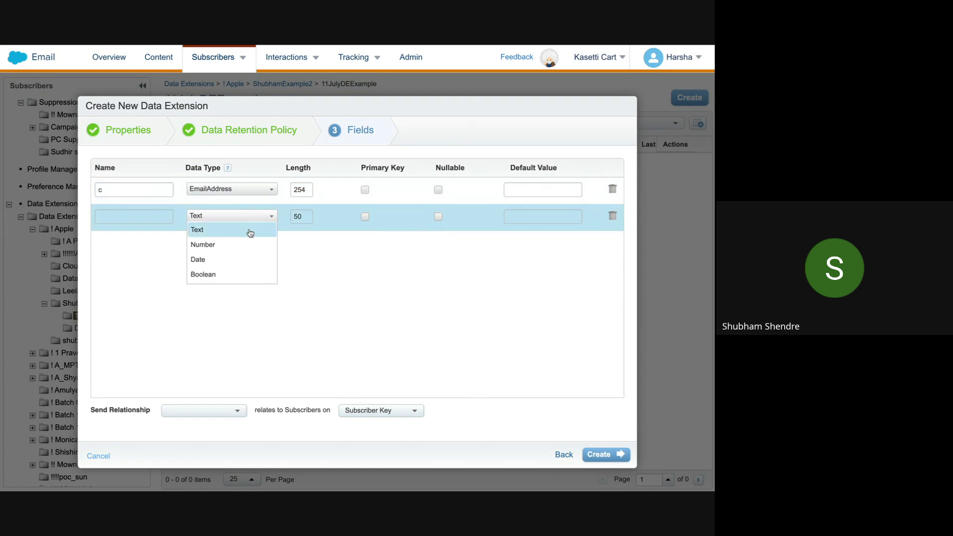
click(125, 191)
key(BackSpace)
text(Email)
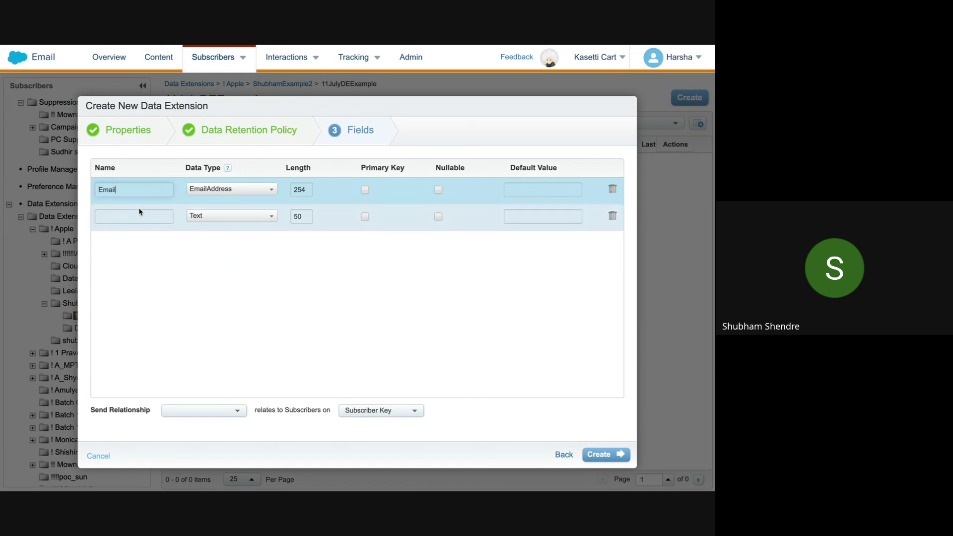
Add Phone and FirstName fields, keeping the Text data type and length 50 for both
click(135, 216)
text(Phone)
click(147, 245)
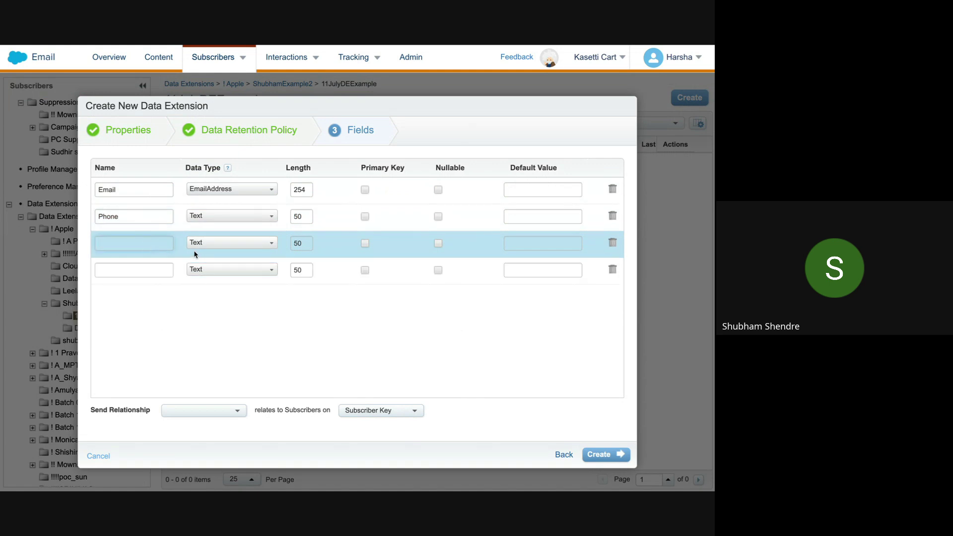
text(FirstName)
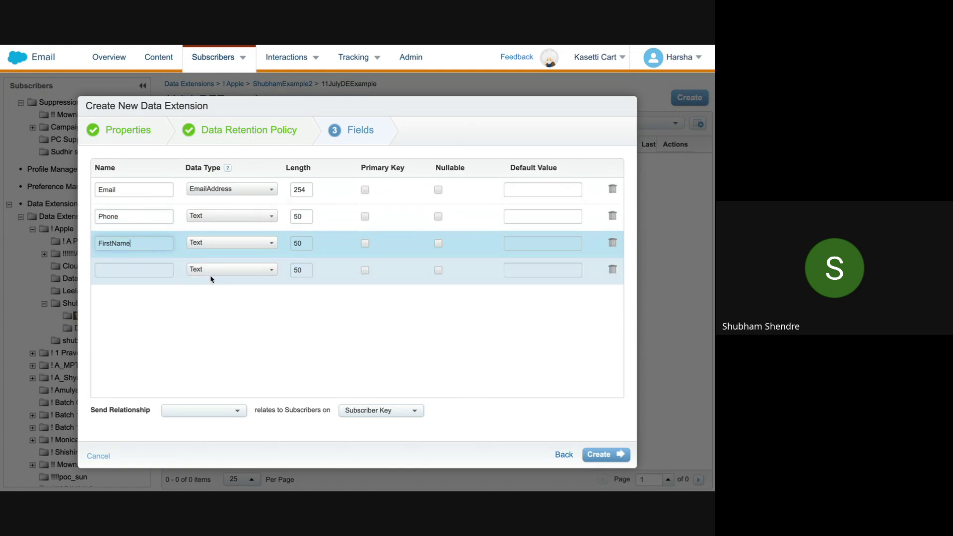
Add CustomerID and LastName fields, keeping the Text data type and length 50 for both
click(155, 270)
text(CustomerID)
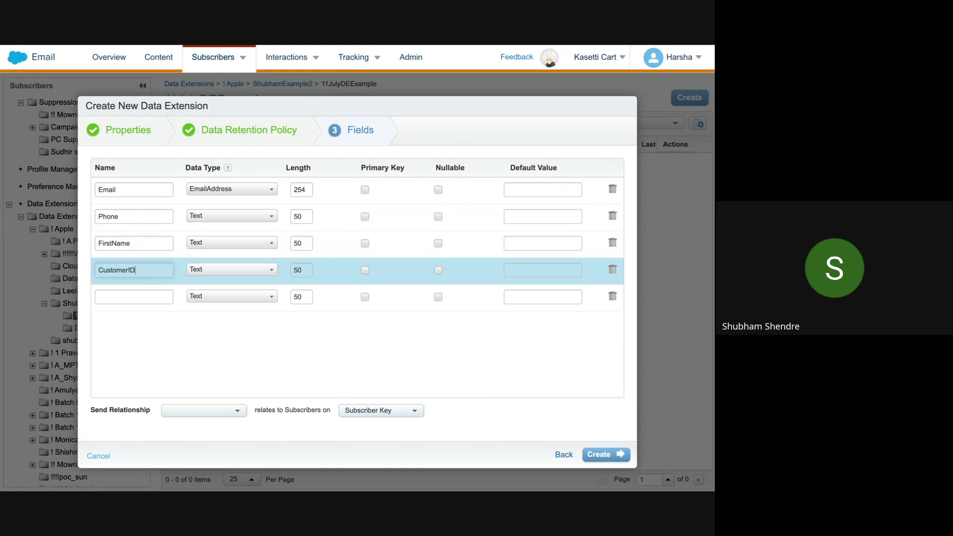
click(144, 298)
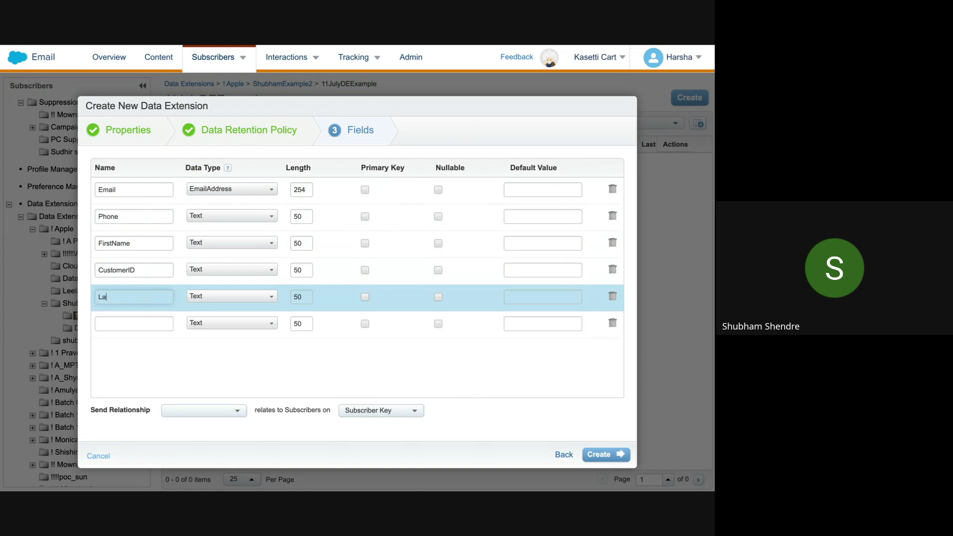
text(LastName)
click(153, 323)
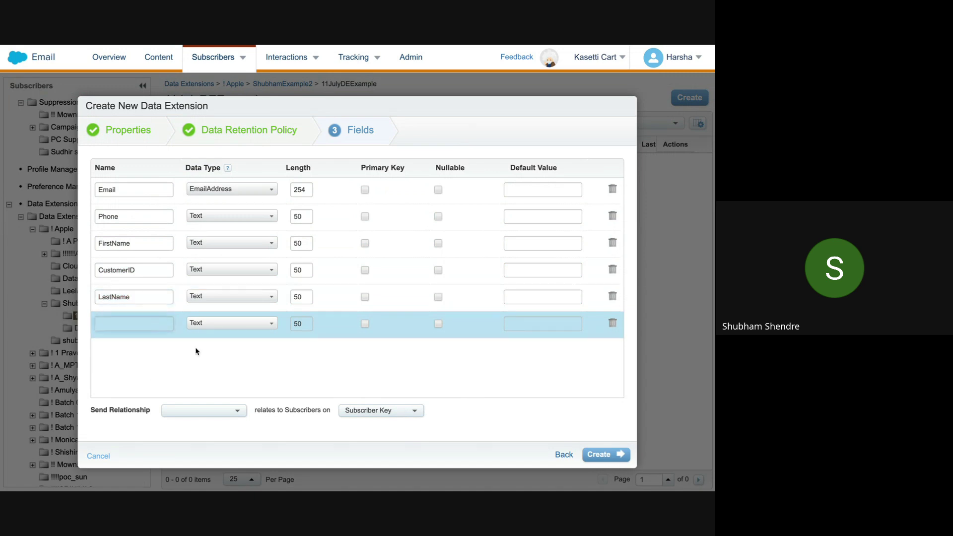
Add a City field with the Text data type and length 50, and change the Phone field's data type to Number
mouse_move(586, 45)
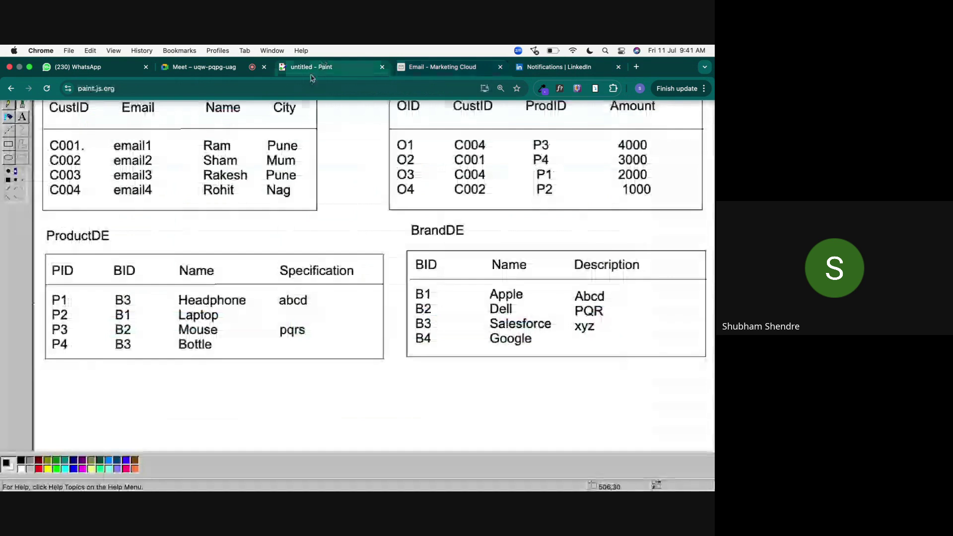
click(322, 67)
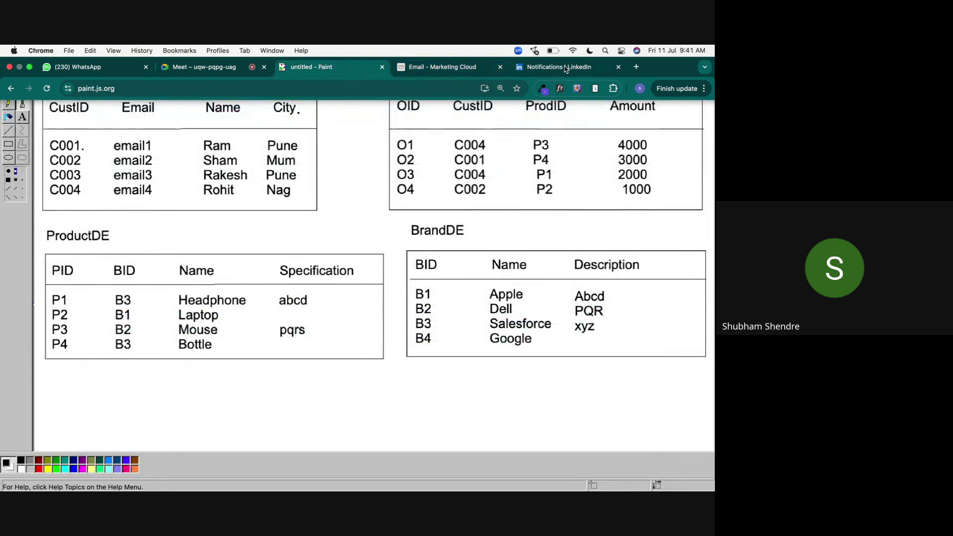
click(437, 67)
text(Ci)
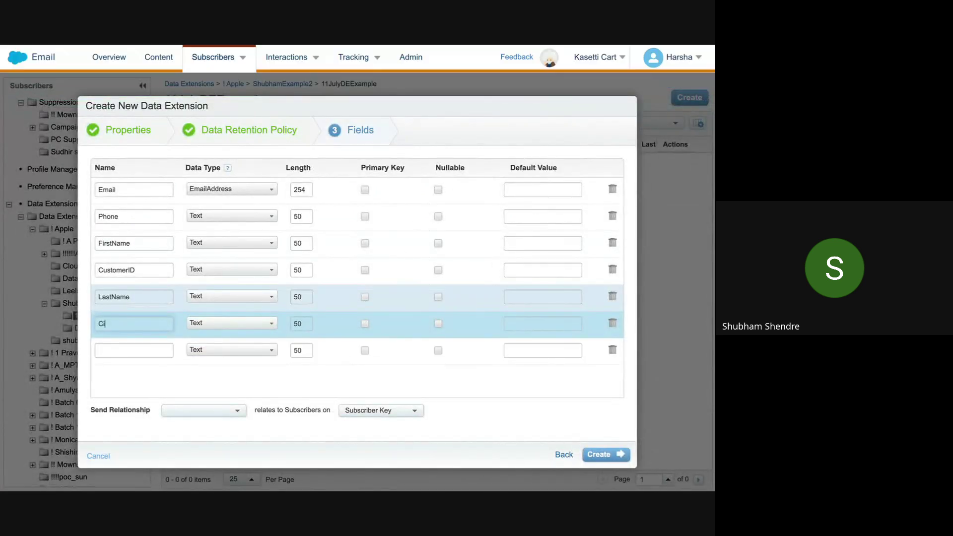
text(ty)
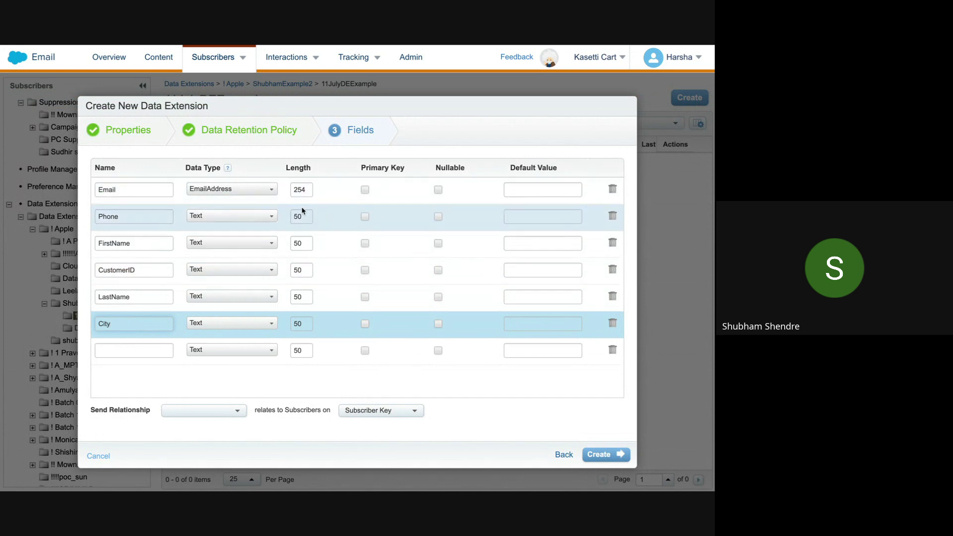
click(240, 217)
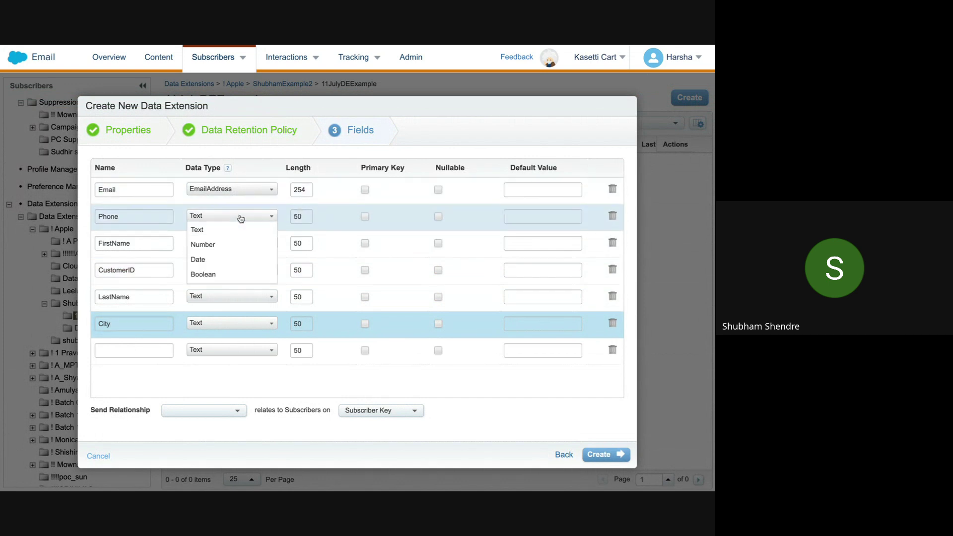
click(234, 244)
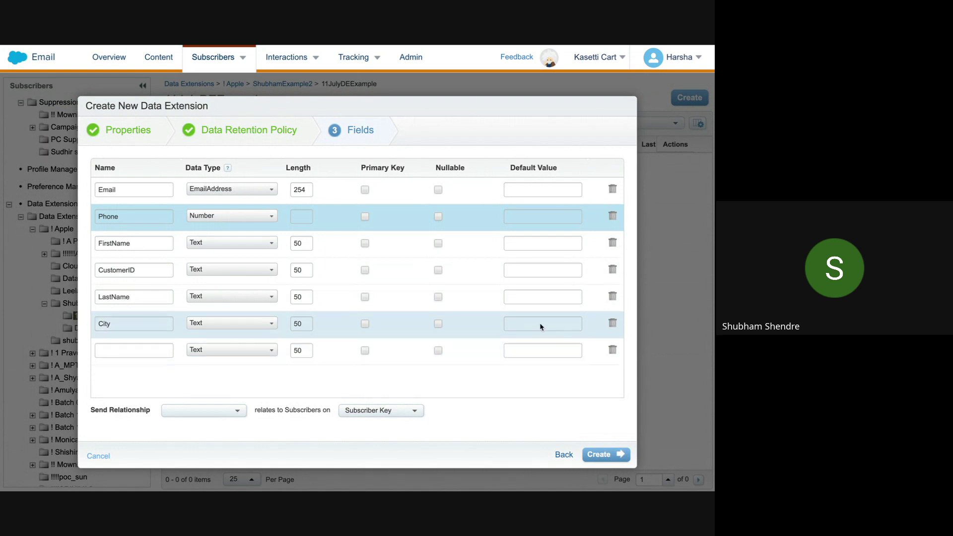
Make CustomerID the primary key and allow FirstName to be nullable
click(365, 190)
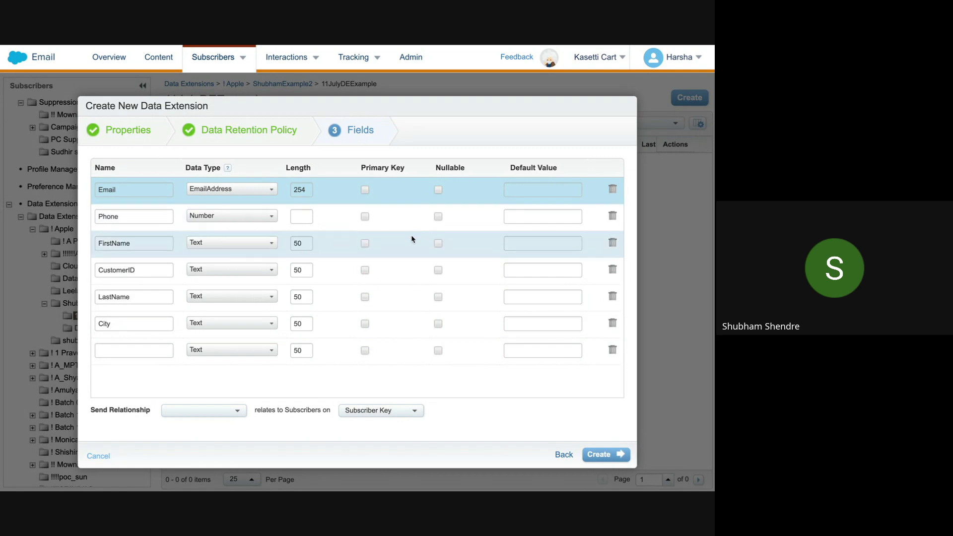
click(365, 271)
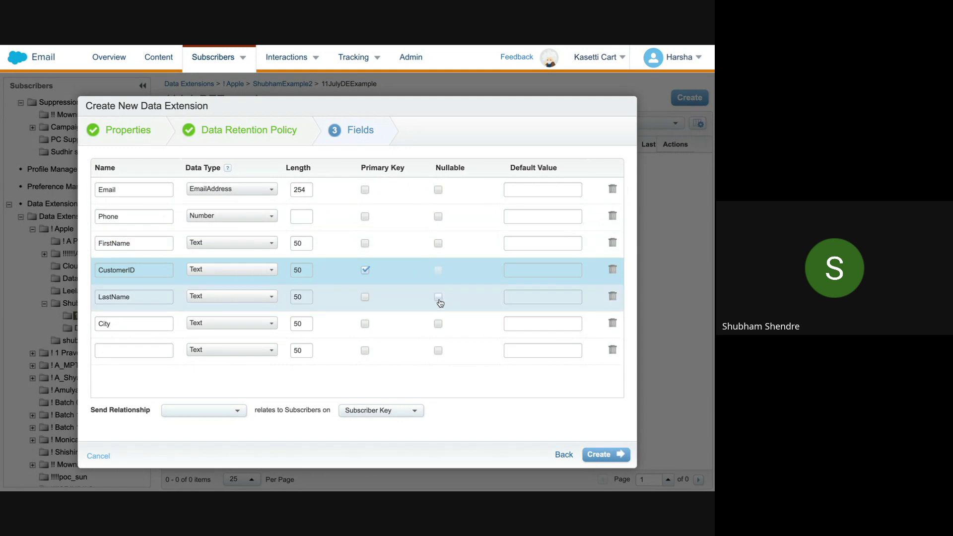
click(439, 243)
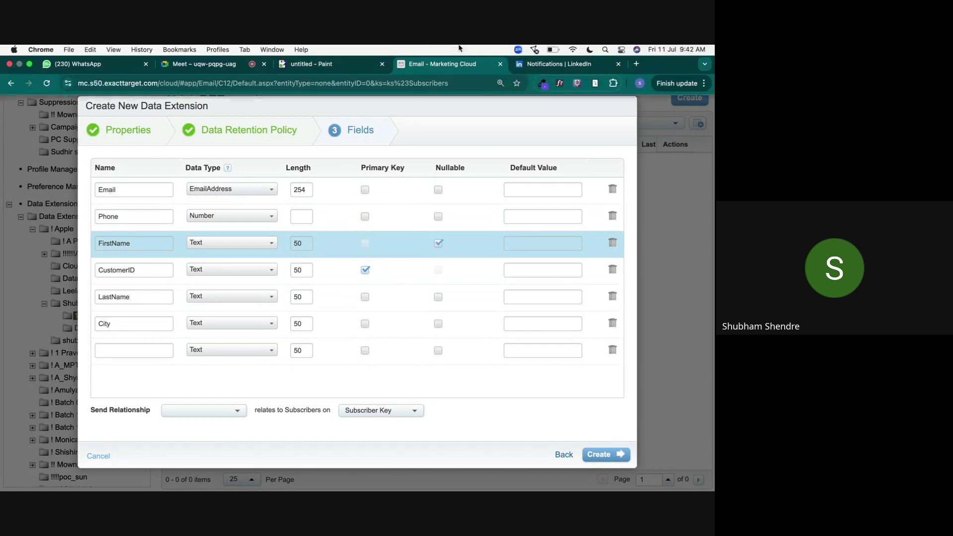
Set the send relationship so CustomerID relates to Subscribers on Subscriber Key, and create the data extension
click(323, 55)
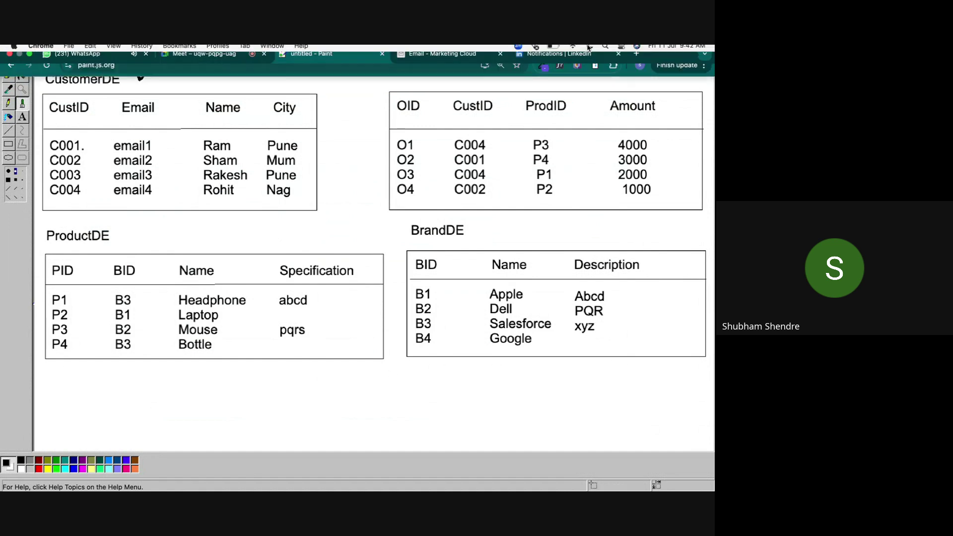
click(438, 71)
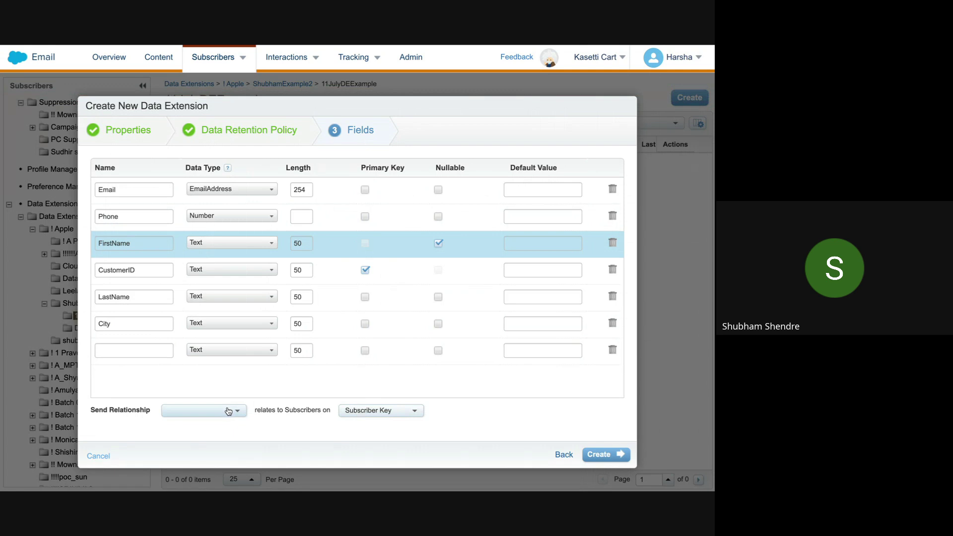
click(406, 411)
click(395, 426)
click(206, 414)
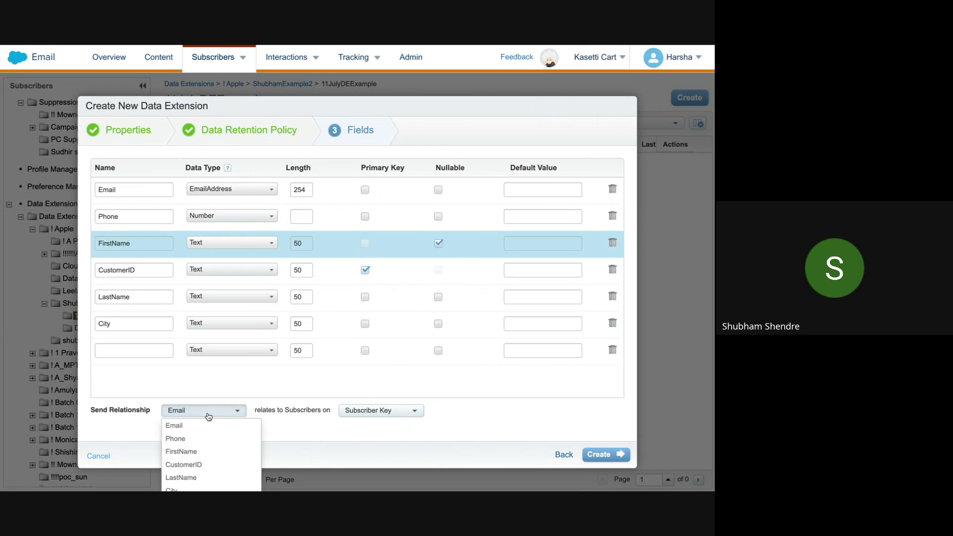
click(209, 469)
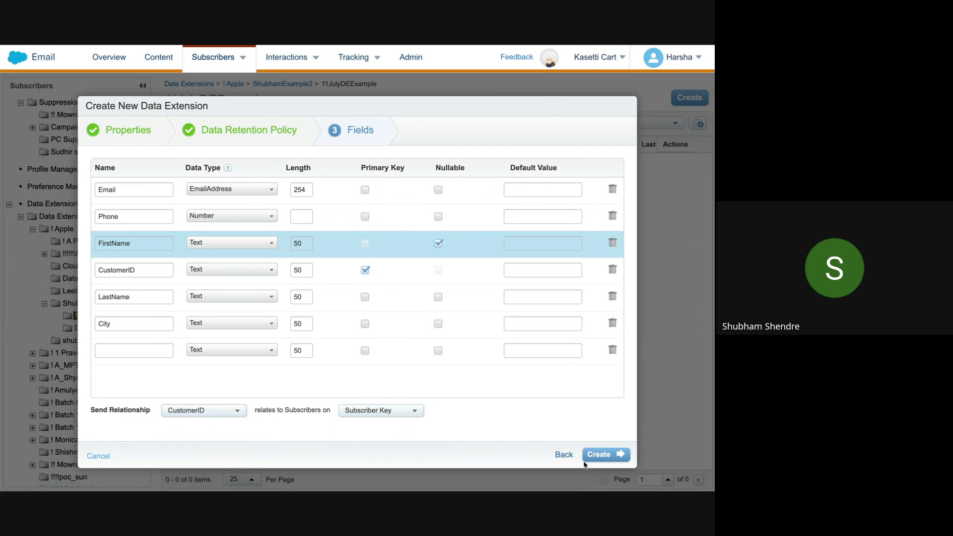
click(608, 454)
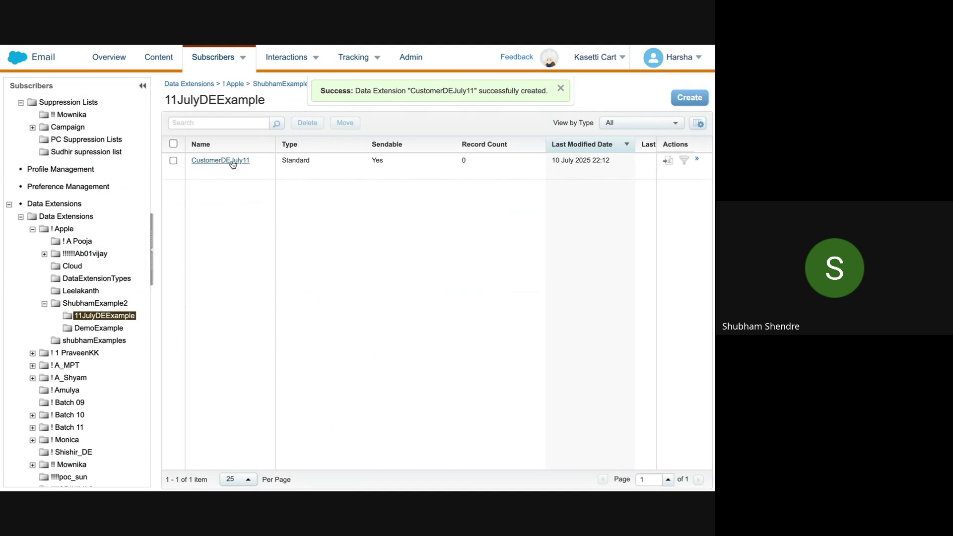
double_click(377, 160)
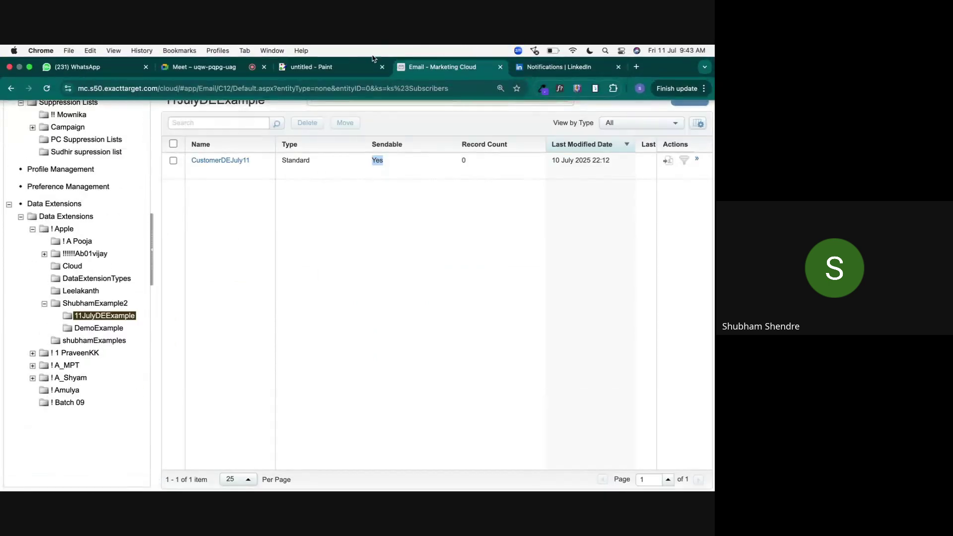
Switch to Contact Builder and open the 11JulyDEExample folder within the ! Apple data extensions
click(347, 67)
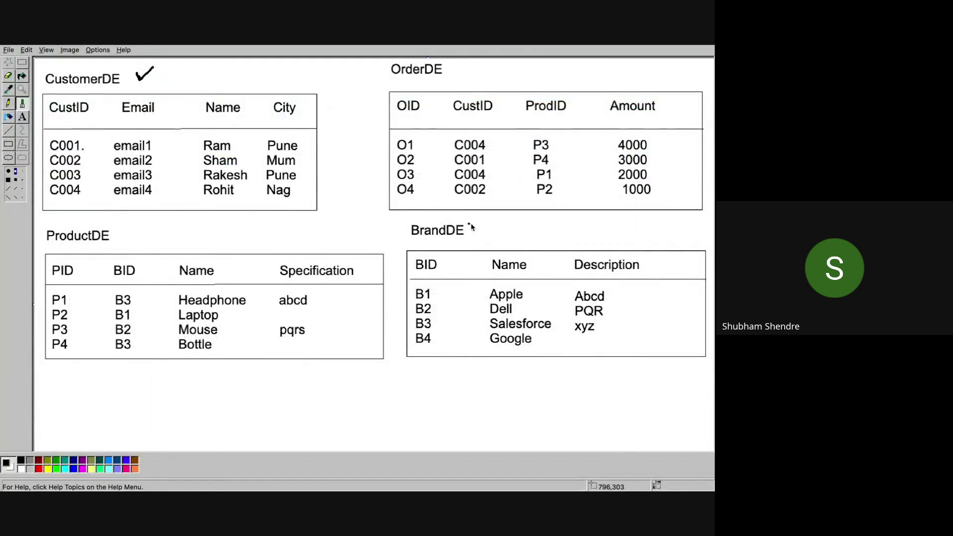
click(472, 67)
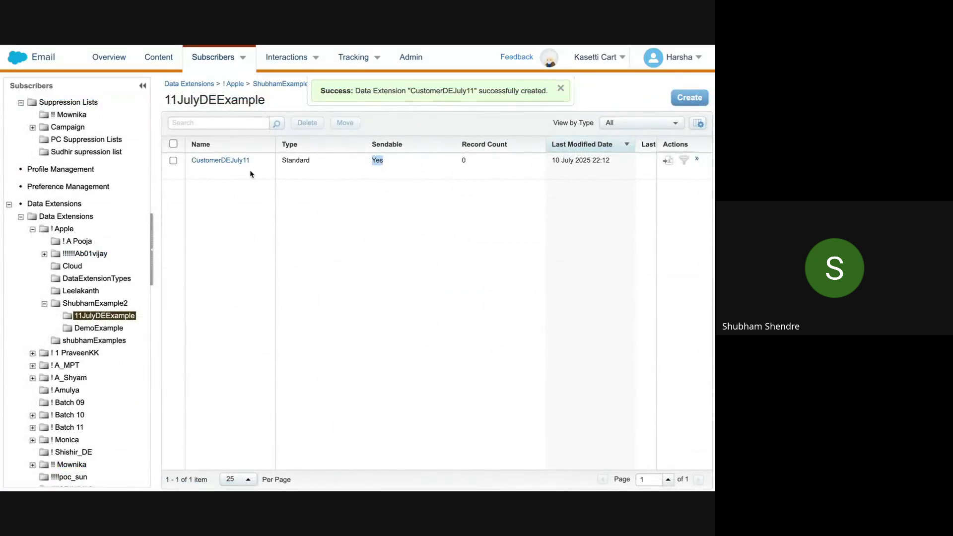
mouse_move(25, 54)
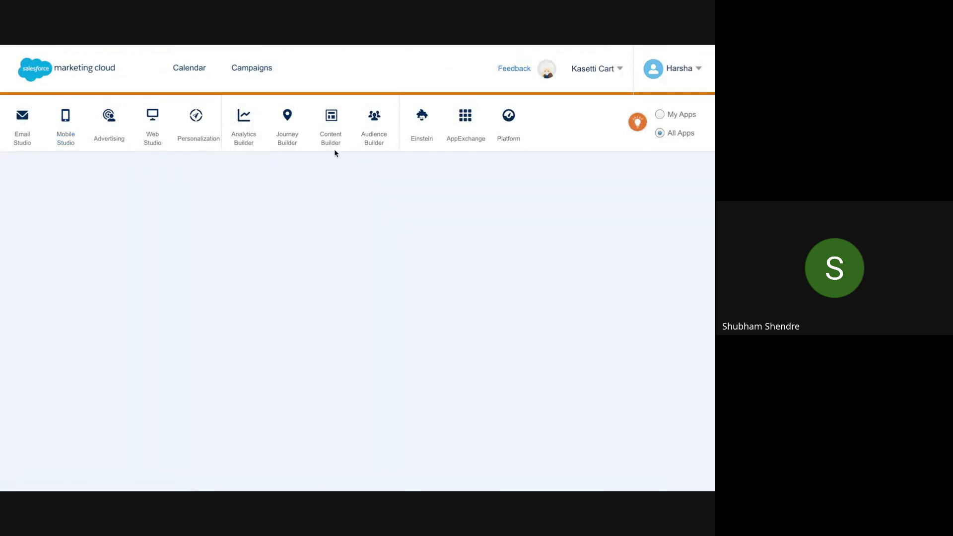
mouse_move(379, 149)
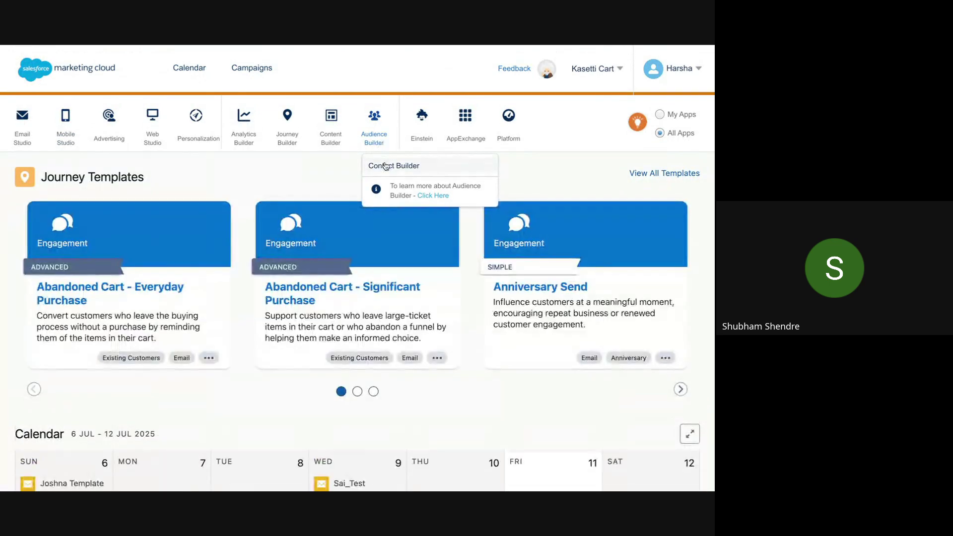
click(386, 166)
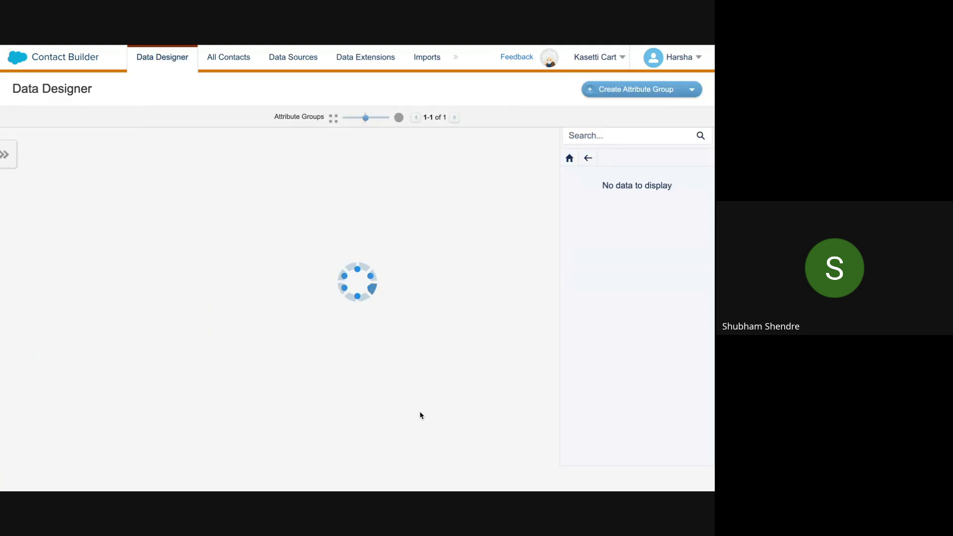
click(379, 58)
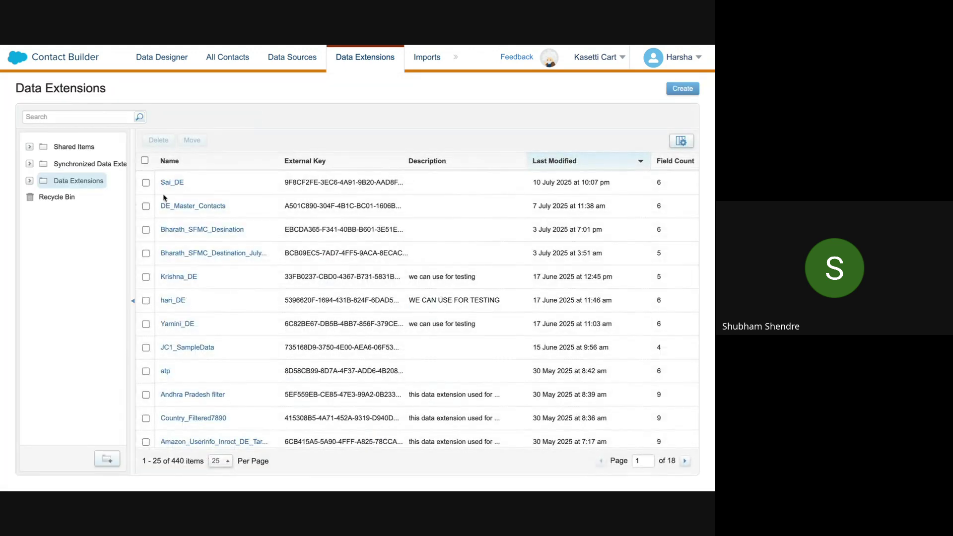
click(30, 183)
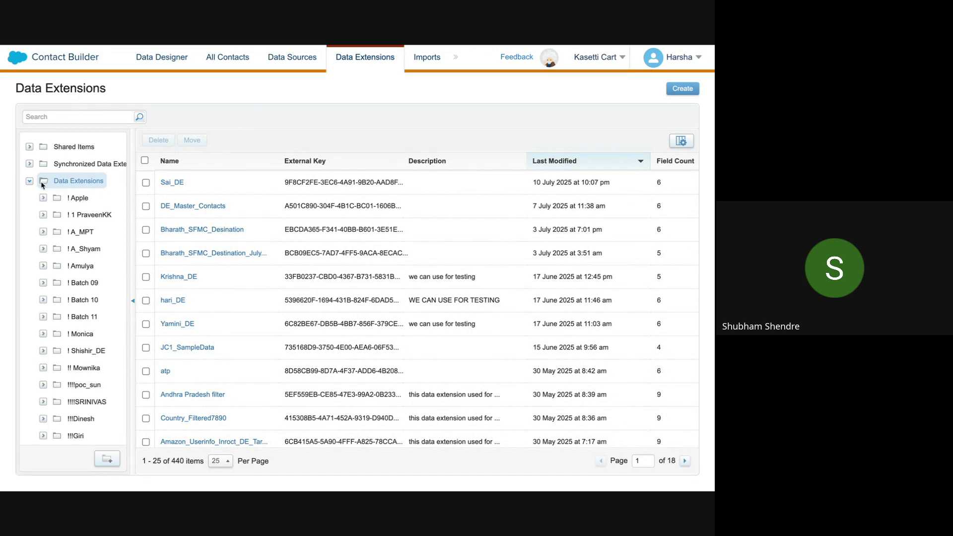
click(42, 199)
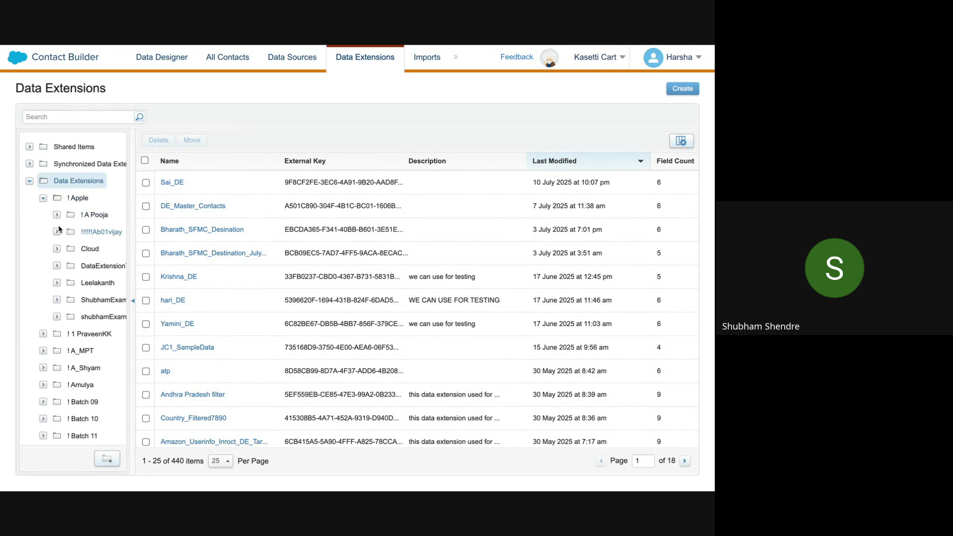
click(56, 300)
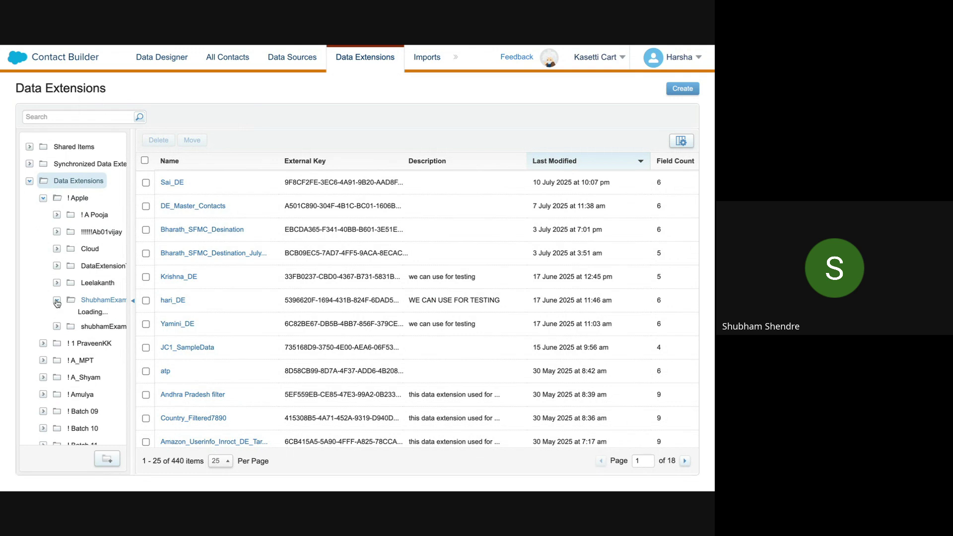
click(99, 319)
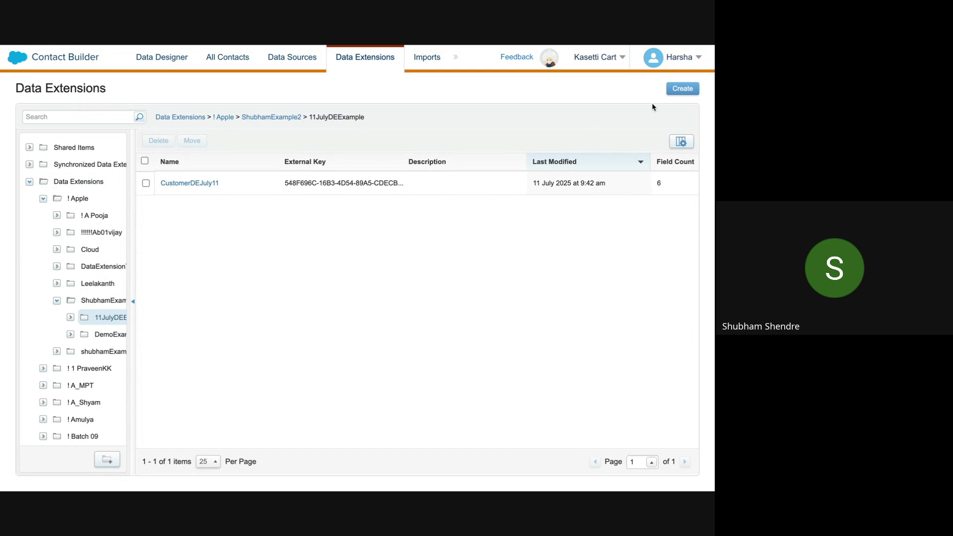
Start a new data extension named OrderDEJuly11, leave it non-sendable with retention off, and proceed to its attributes
click(682, 89)
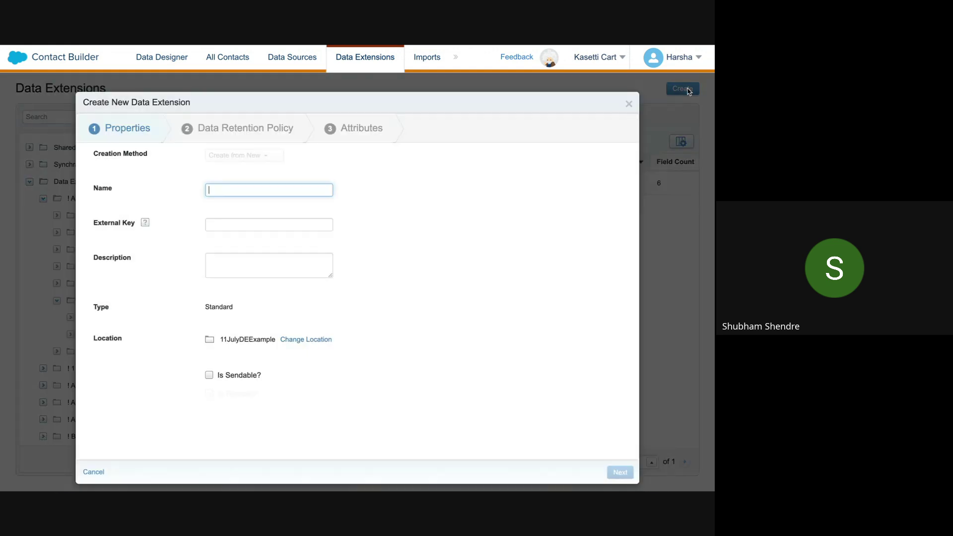
click(252, 187)
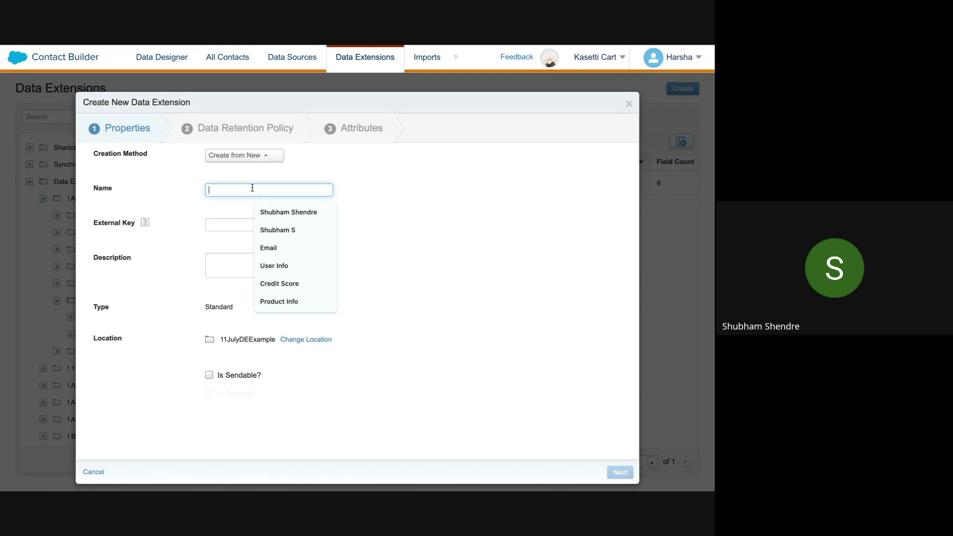
text(OrderDEJul)
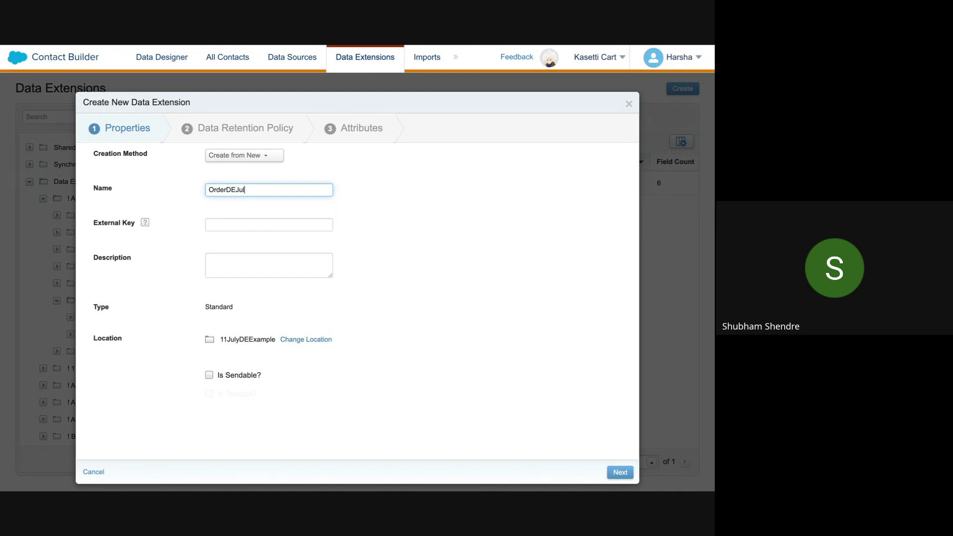
text(y11)
click(443, 221)
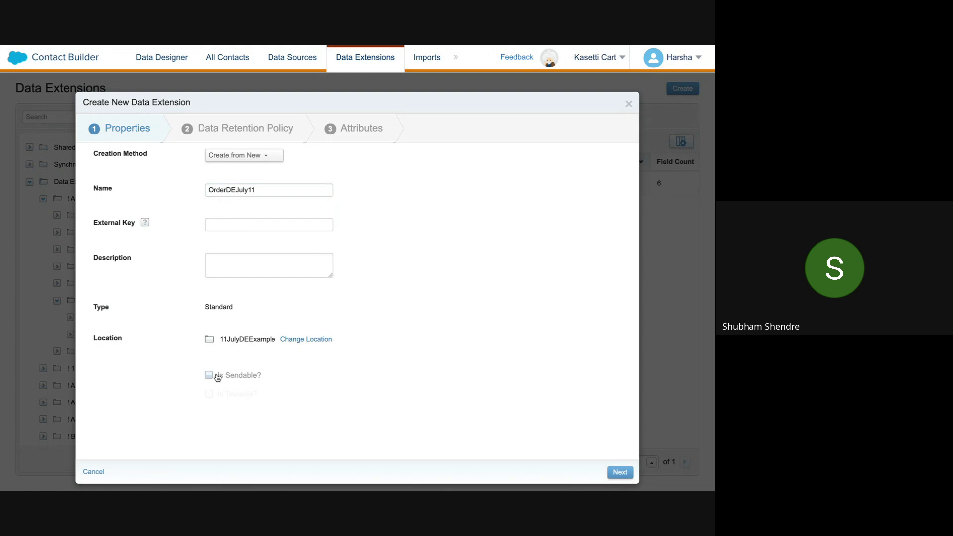
click(620, 472)
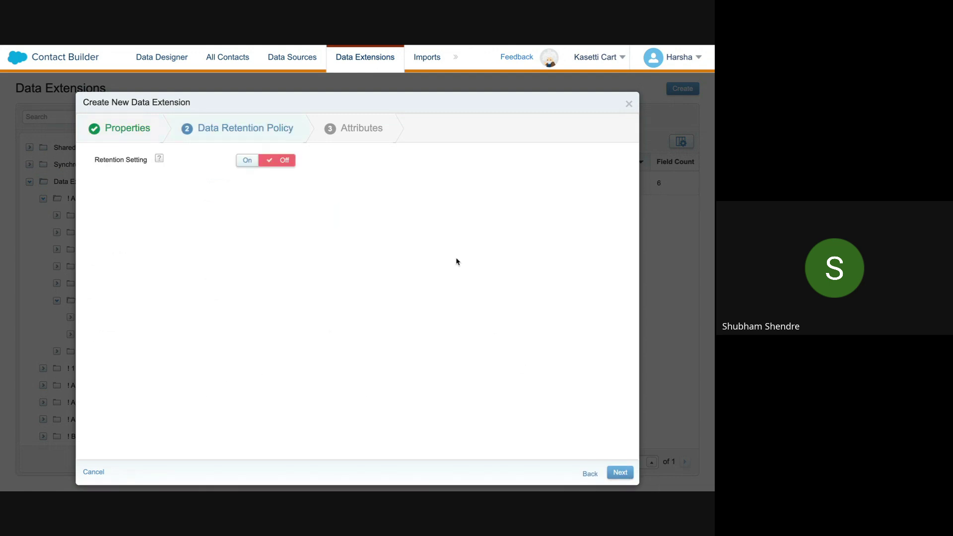
click(620, 473)
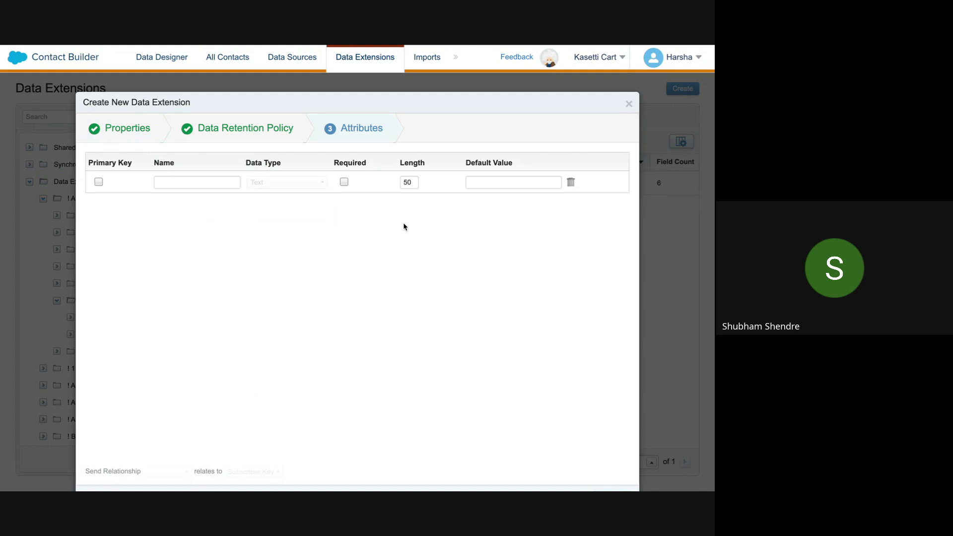
click(201, 179)
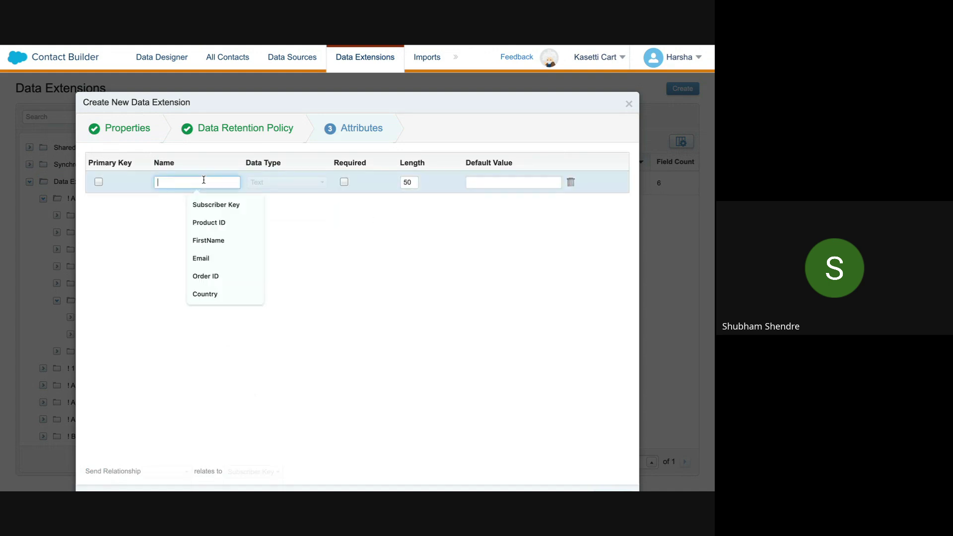
click(243, 208)
click(291, 186)
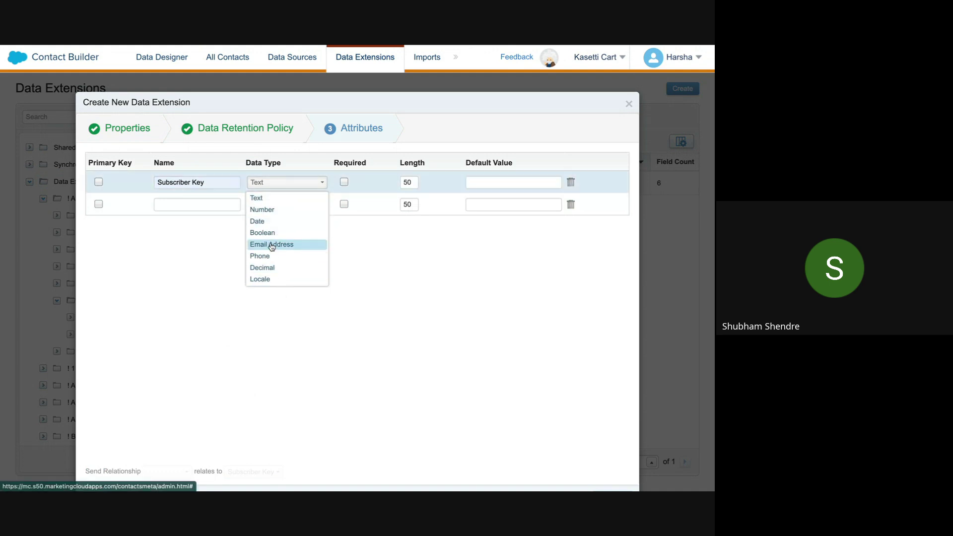
click(192, 205)
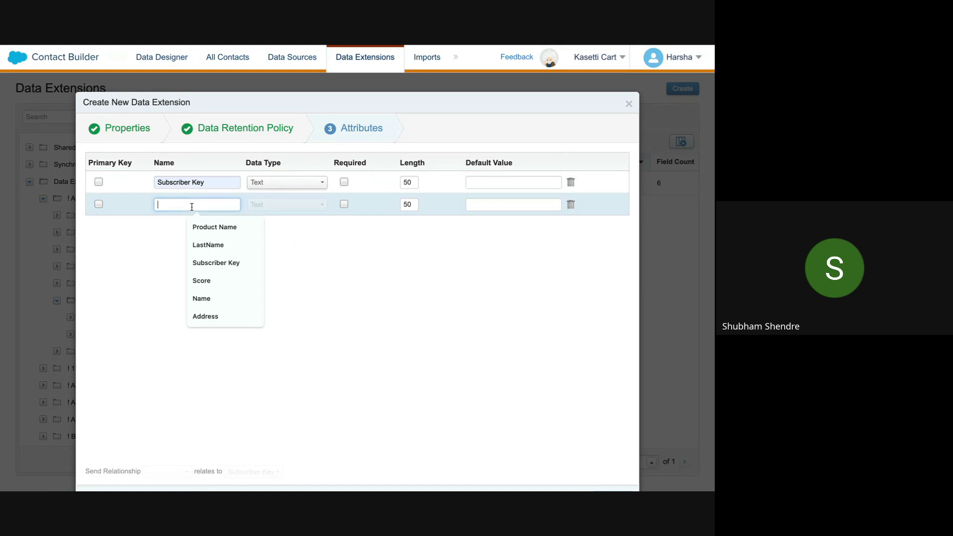
Name the first attribute OrderID and add a CustomerID text attribute, following the order table sketched in Paint
triple_click(212, 182)
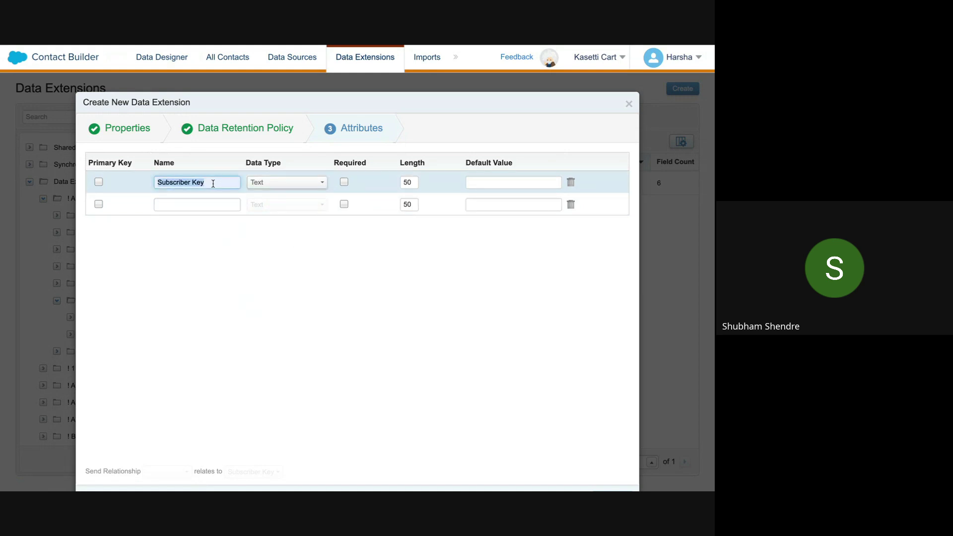
text(Order)
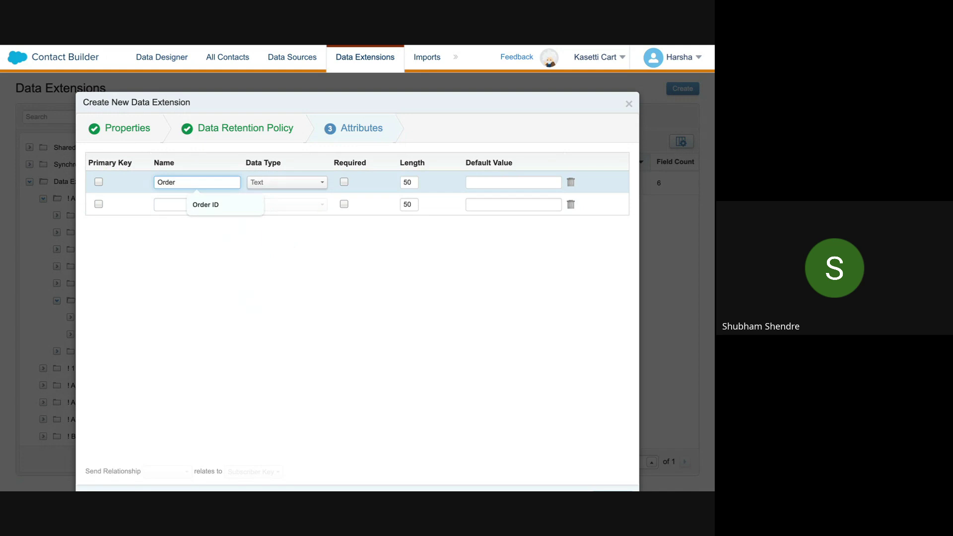
text(ID)
click(216, 204)
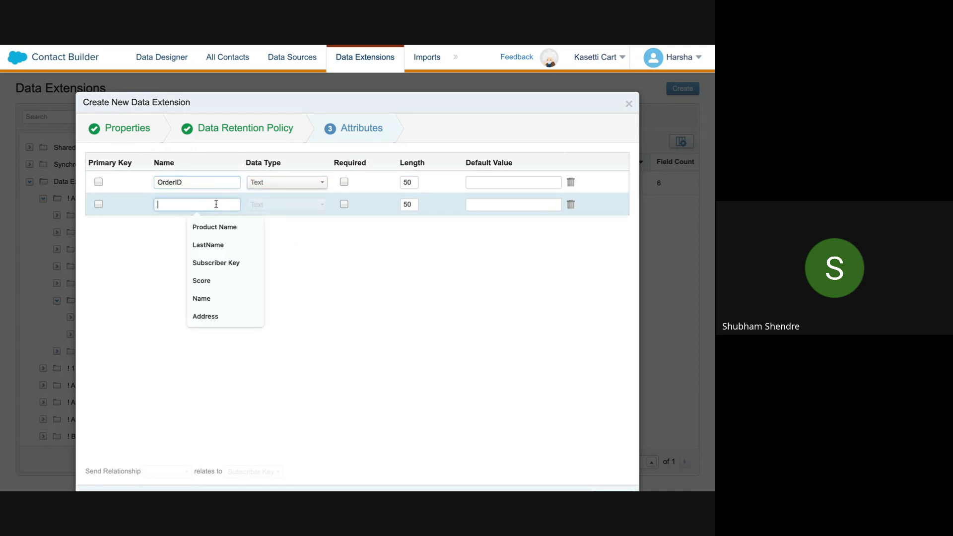
click(304, 66)
mouse_move(357, 46)
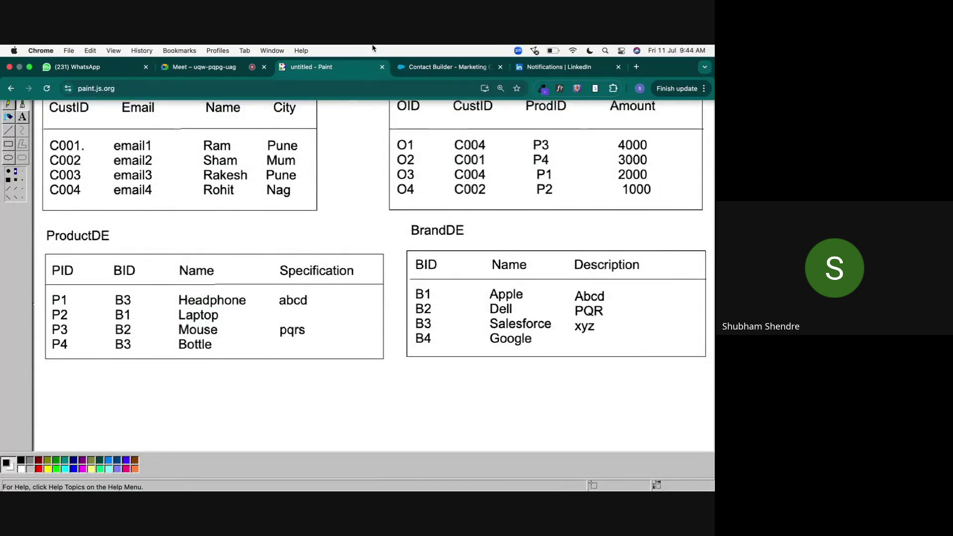
click(417, 66)
text(Cus)
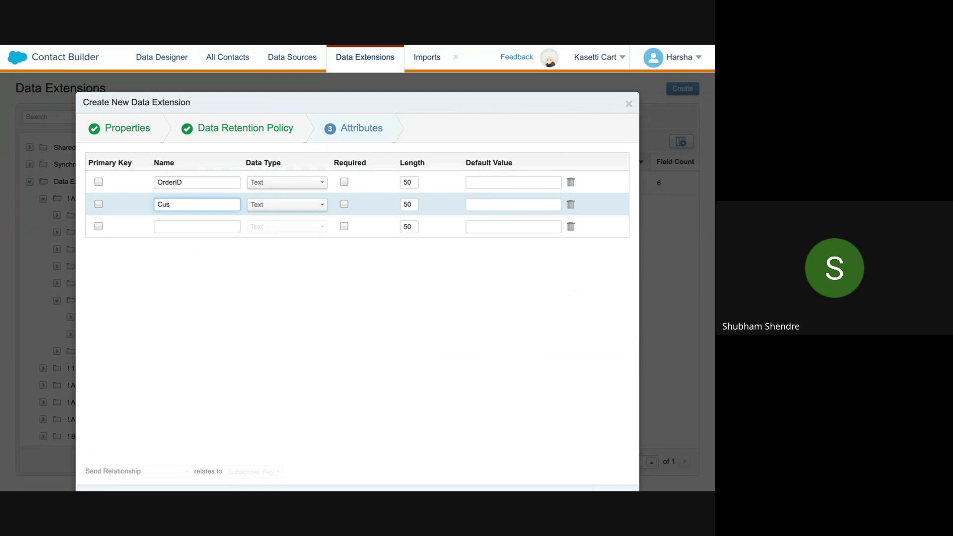
text(tomerID)
click(291, 204)
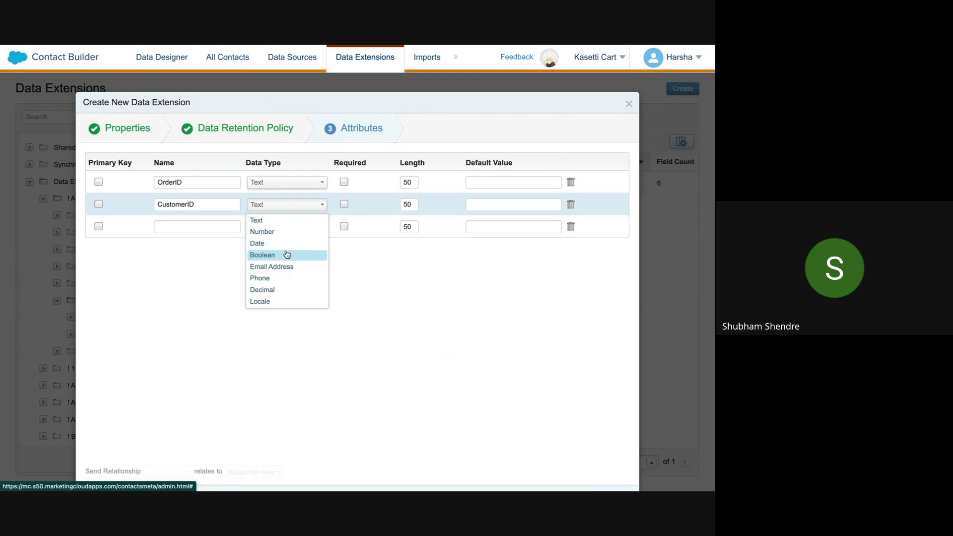
Add ProductID and Amount as further text attributes, checking the order table sketch in Paint
click(221, 227)
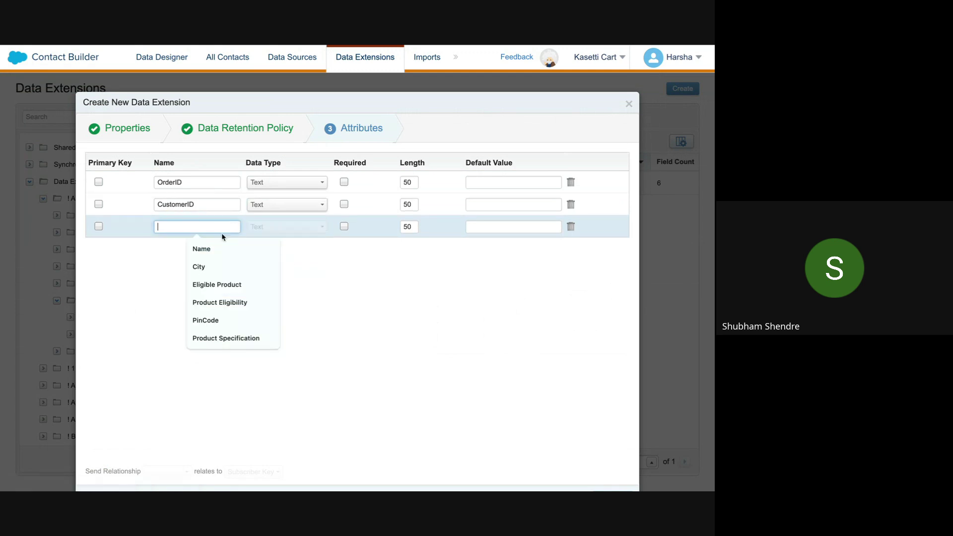
text(P)
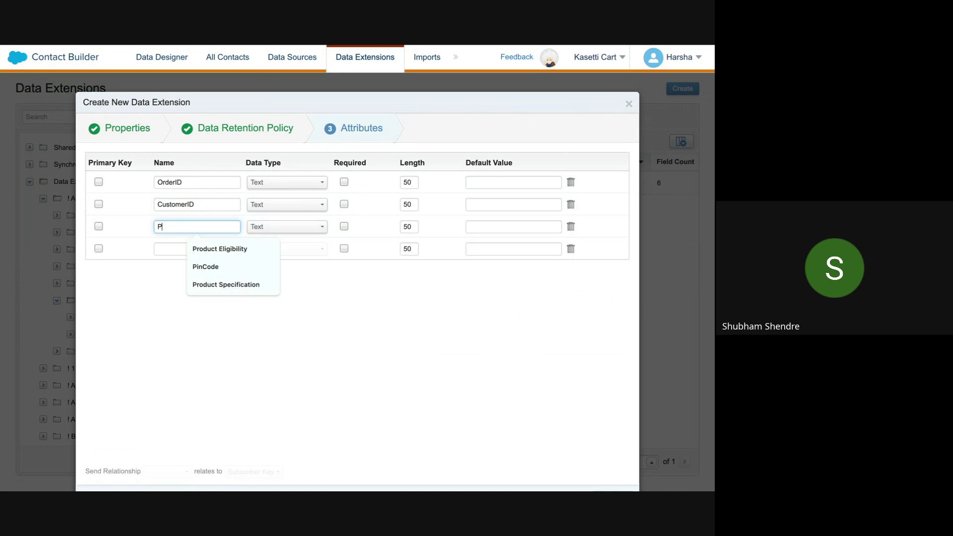
click(323, 69)
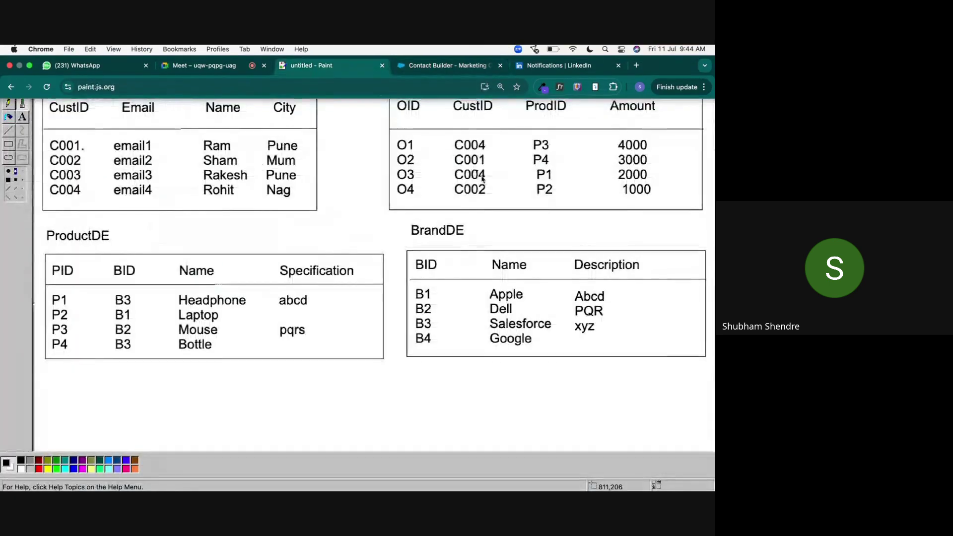
click(441, 57)
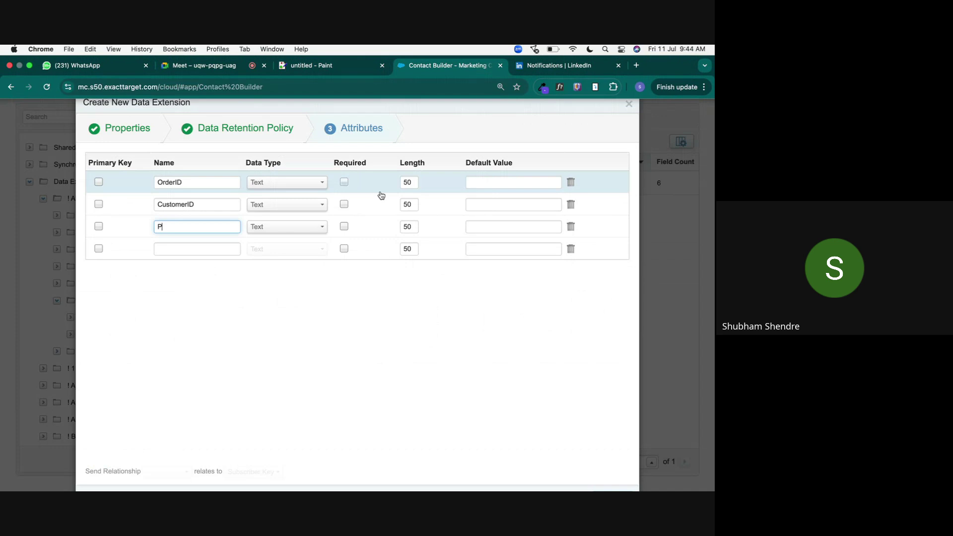
text(roduct)
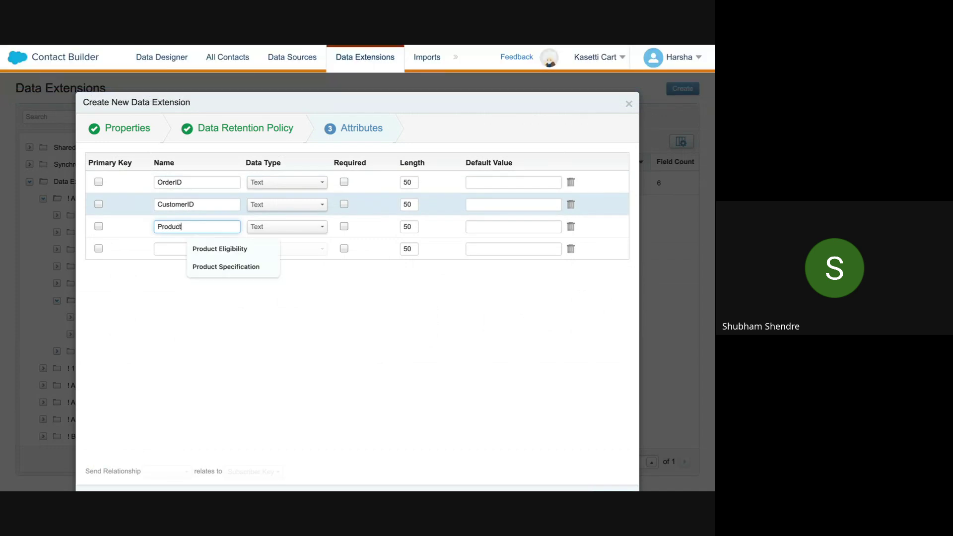
text(ID)
click(205, 247)
text(Amo)
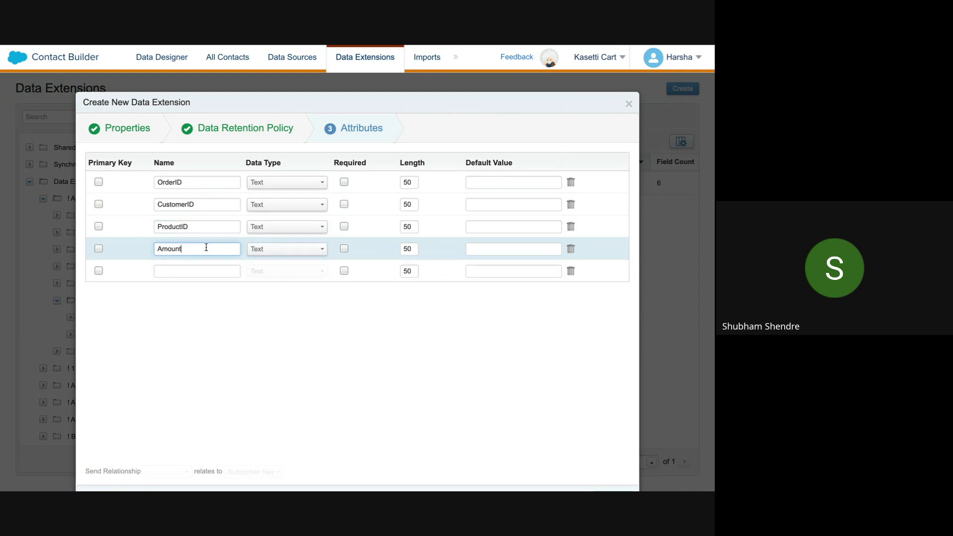
text(unt)
click(207, 271)
text(De)
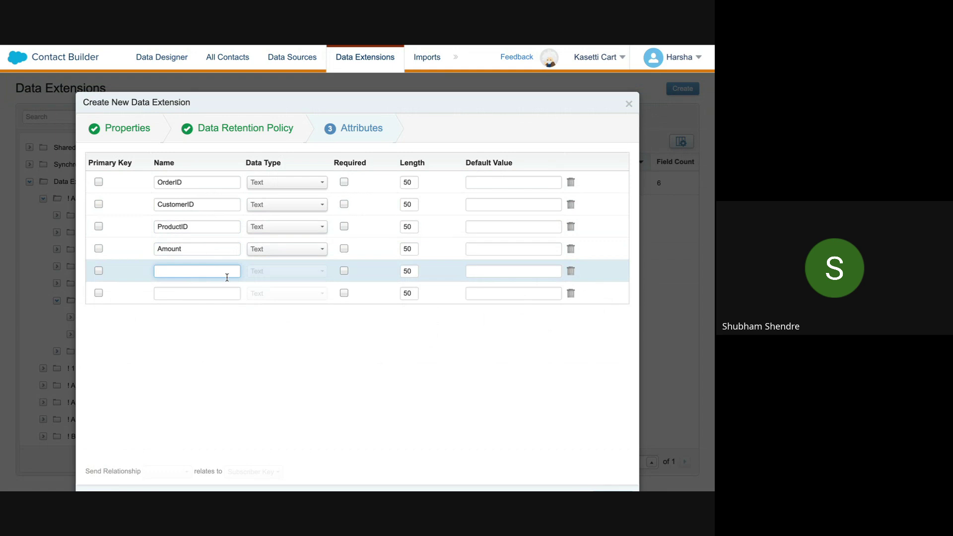
click(570, 293)
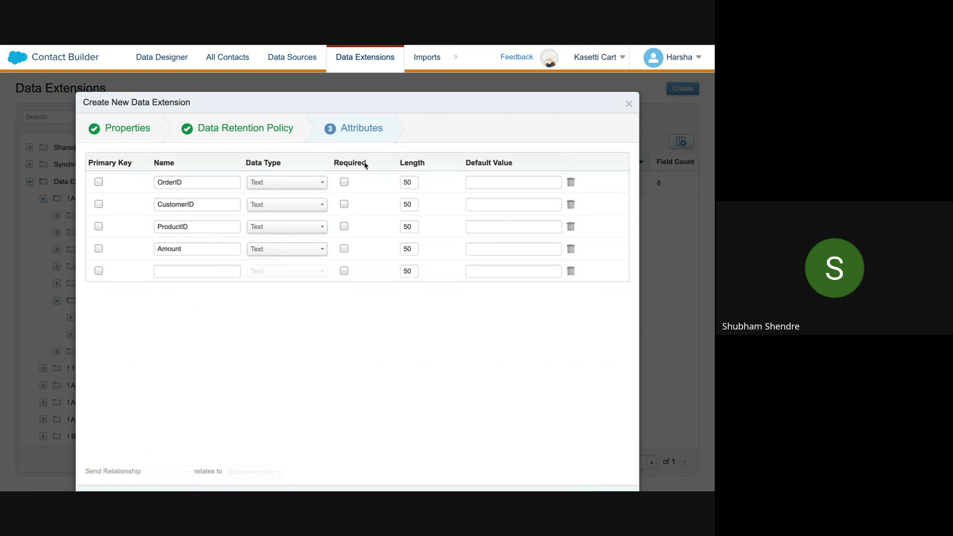
Make OrderID the primary key, then create the OrderDEJuly11 data extension and dismiss the confirmation
click(97, 183)
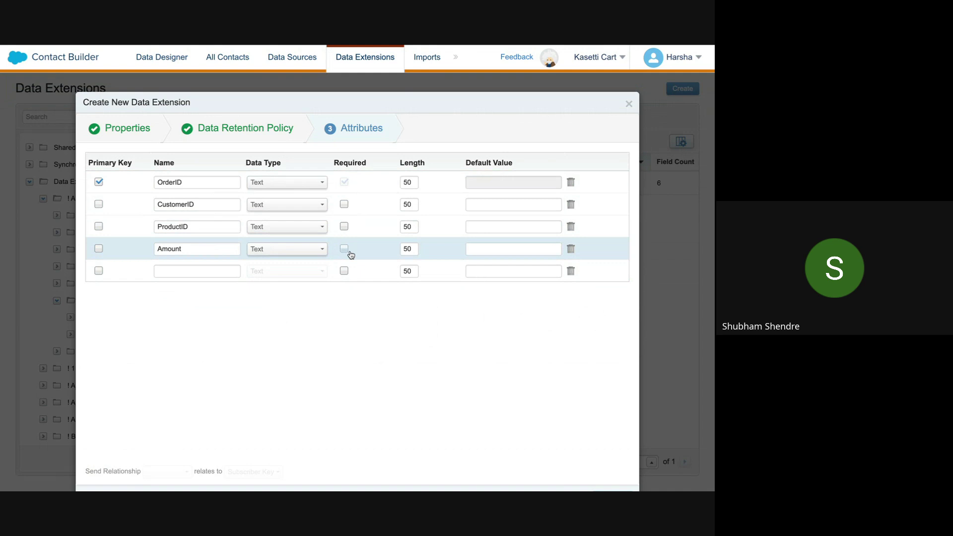
scroll(441, 158, down, 1)
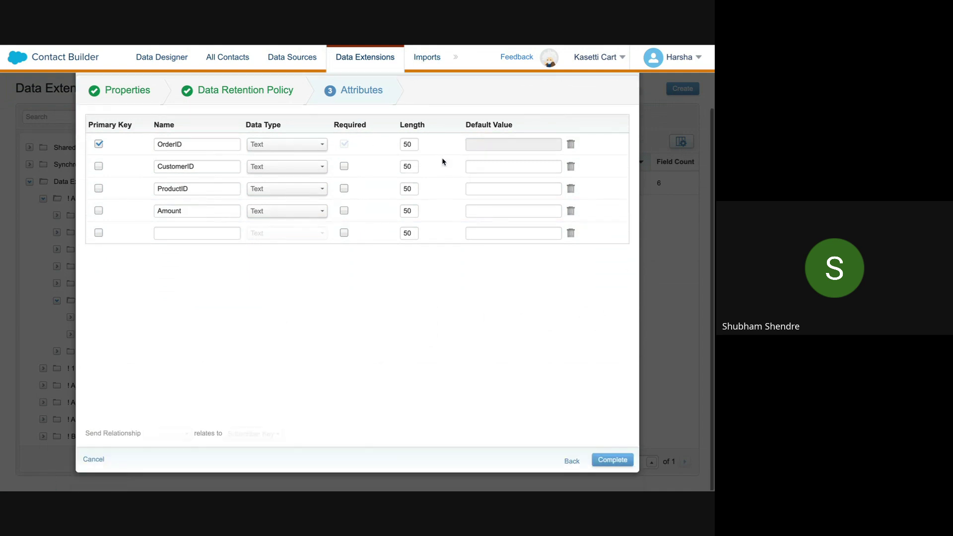
click(617, 459)
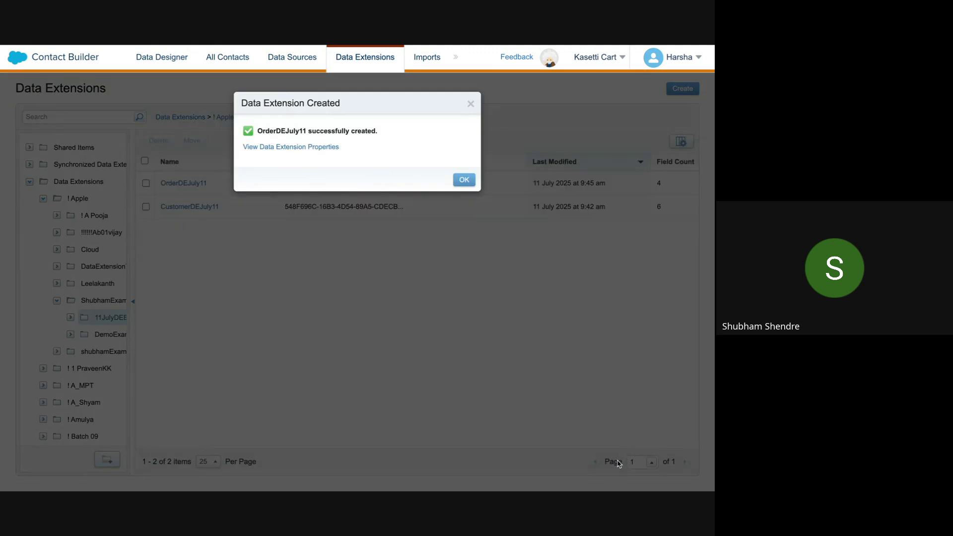
click(464, 179)
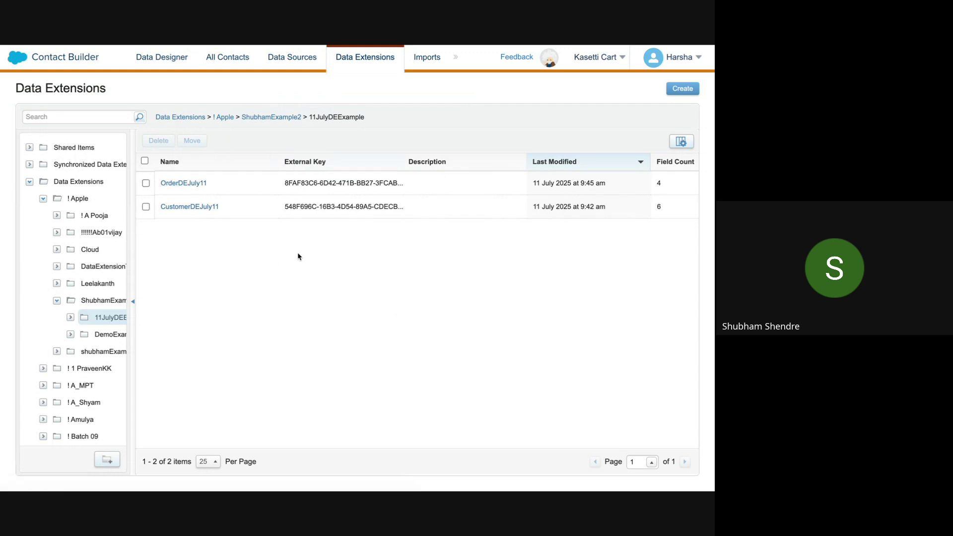
mouse_move(283, 46)
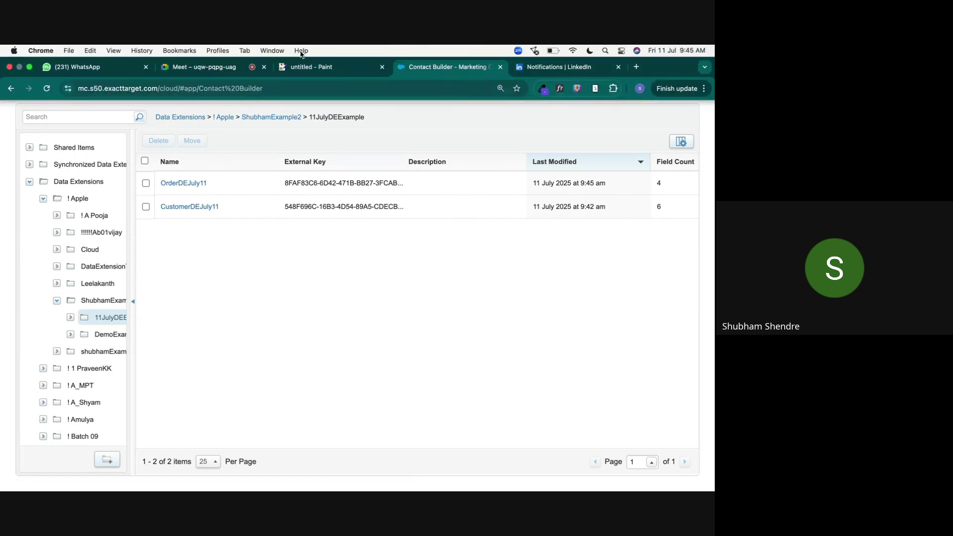
click(225, 71)
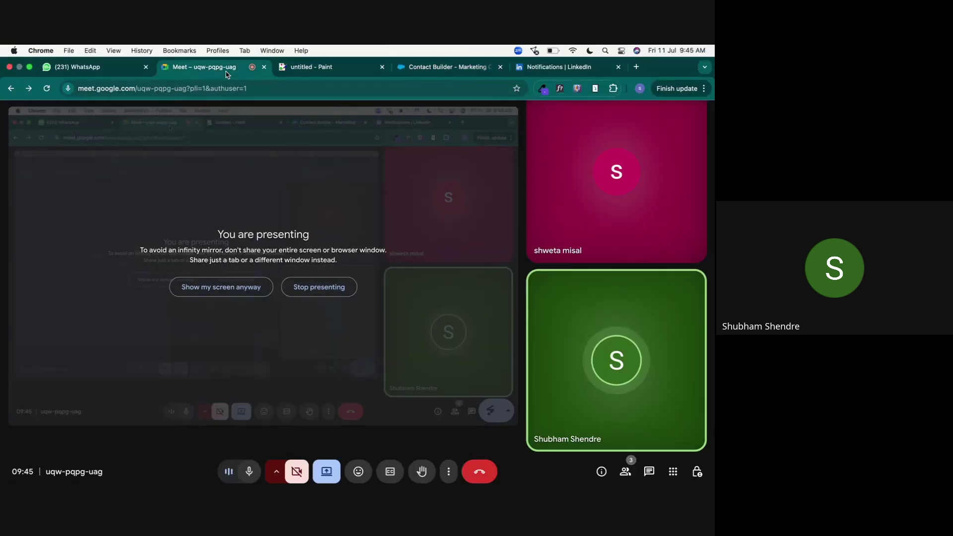
click(301, 68)
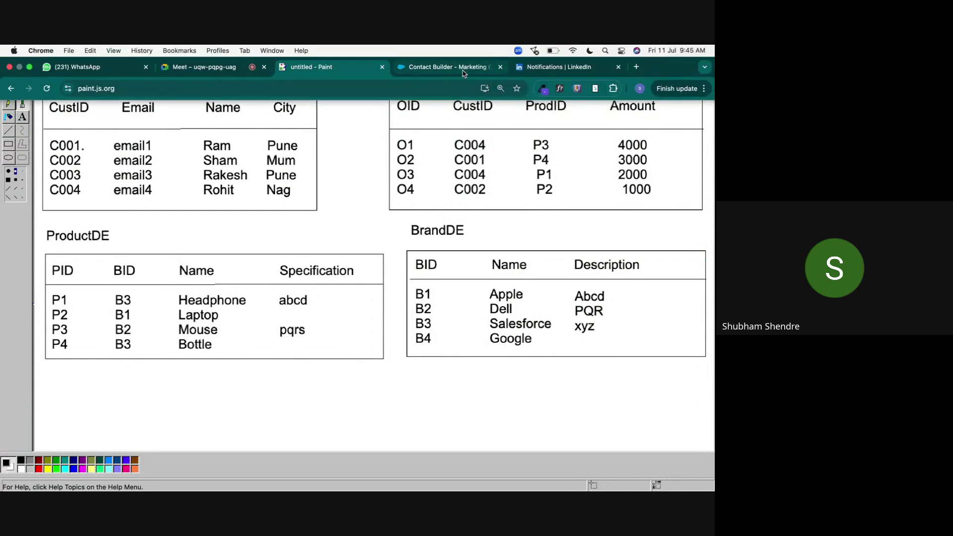
click(463, 70)
Start a new data extension named BrandDEJuly11, leave it non-sendable with default retention, and proceed to its attributes
click(683, 90)
text(BrandDEJuly11)
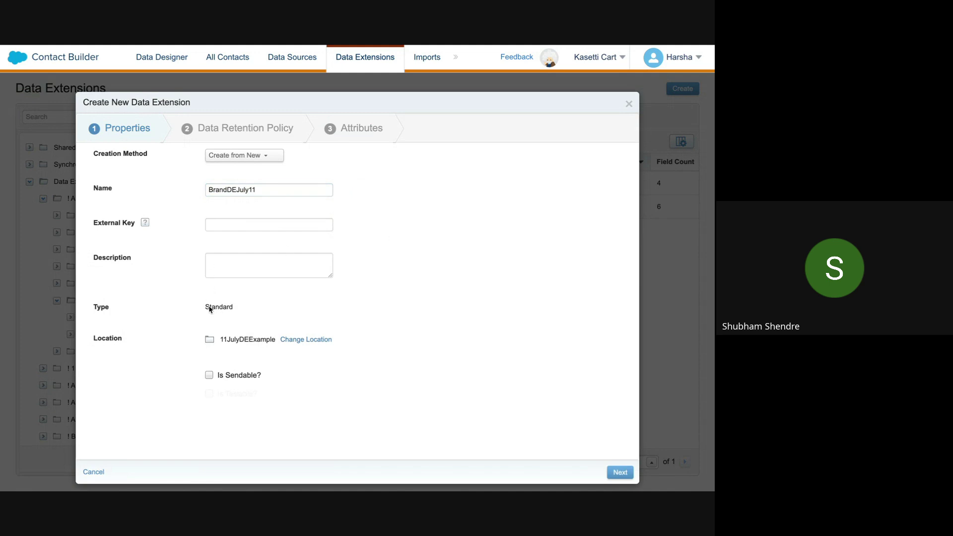
click(620, 472)
click(621, 474)
Check the BrandDE table sketched in Paint and add BrandID and Name as text attributes
mouse_move(485, 47)
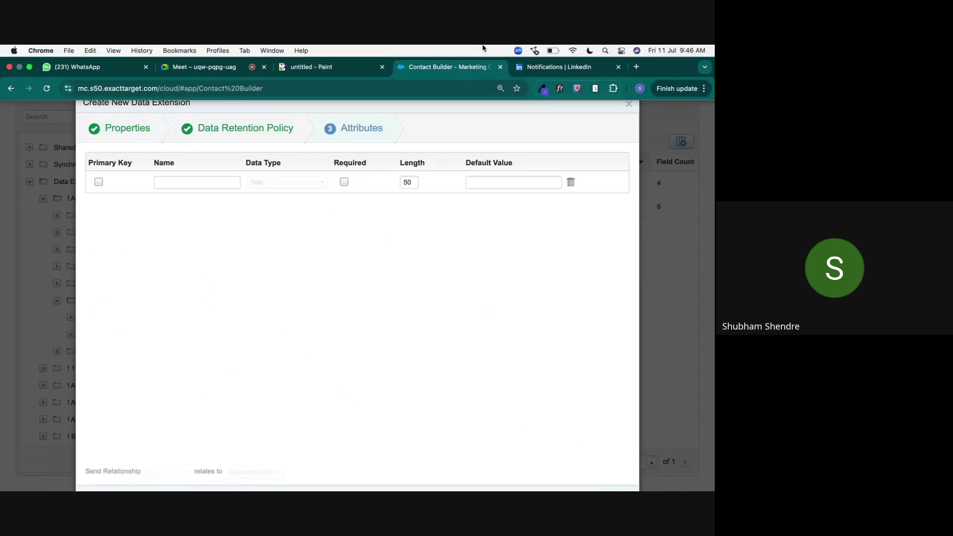
click(320, 73)
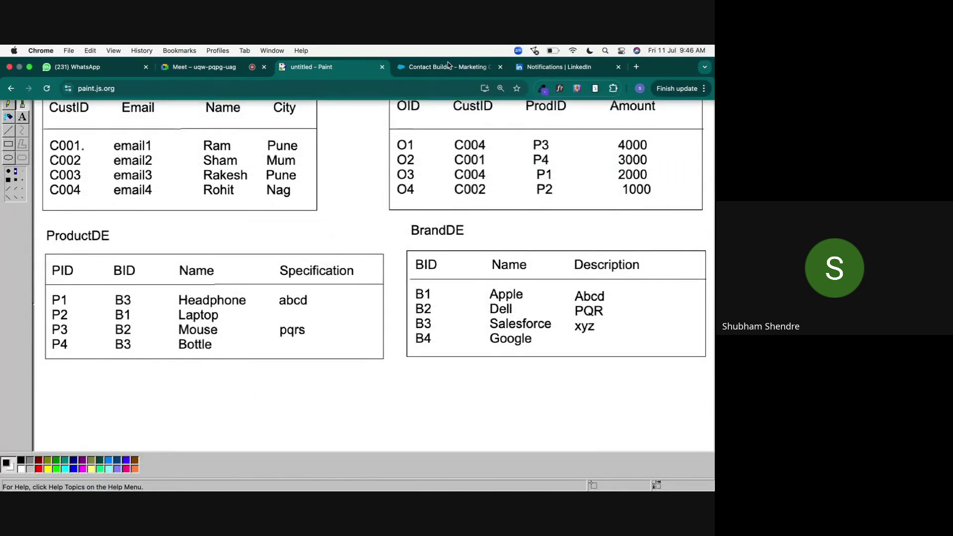
click(447, 64)
click(181, 182)
text(B)
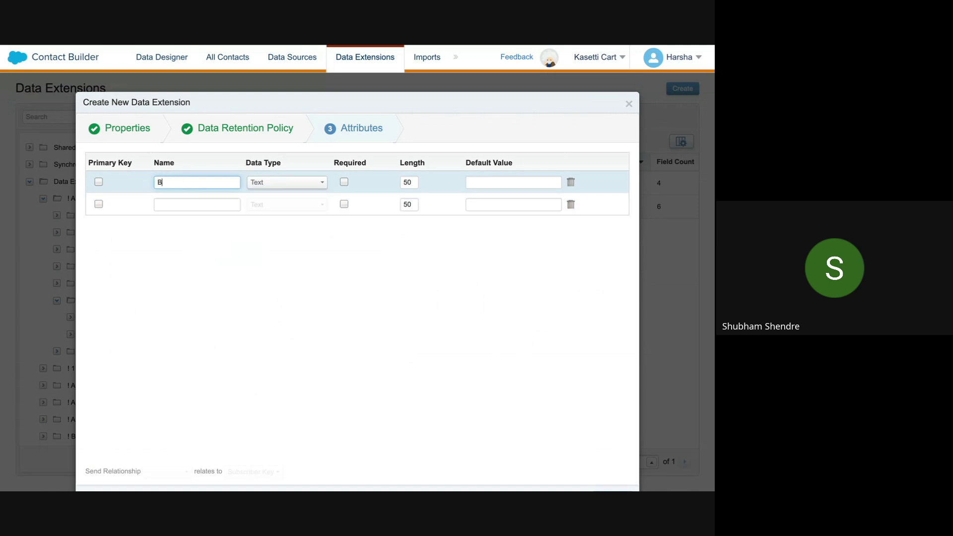
text(randID)
click(179, 202)
text(Nae)
key(BackSpace)
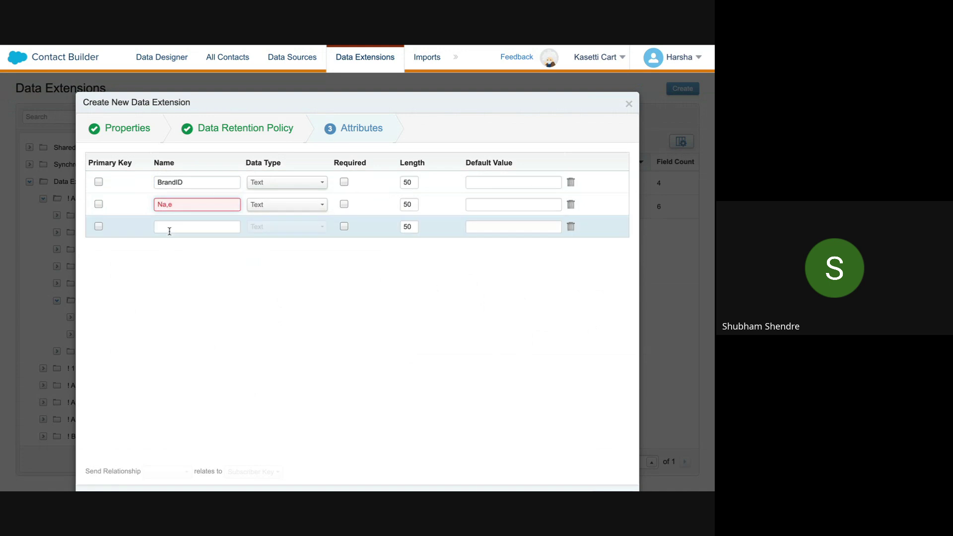
text(me)
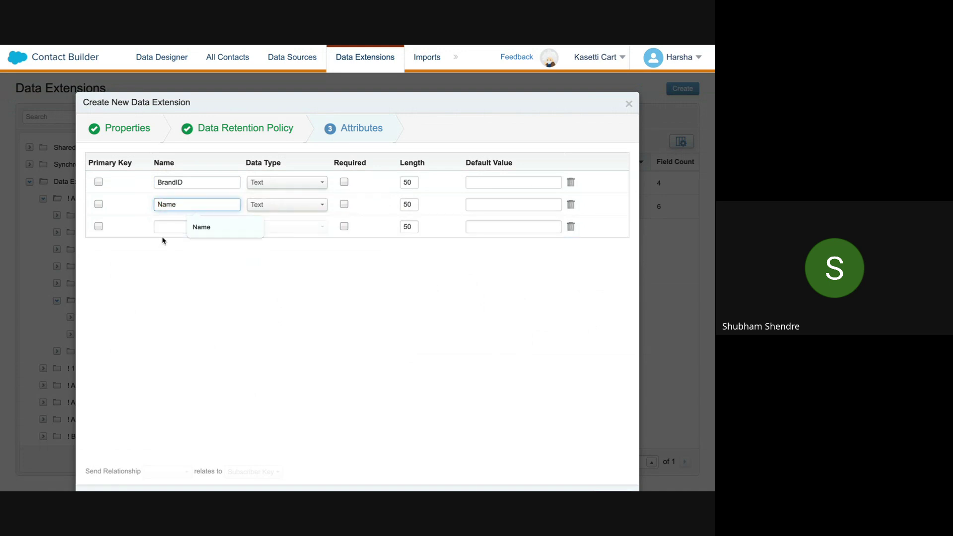
Add a Description text attribute with a length of 500
click(162, 227)
text(Description)
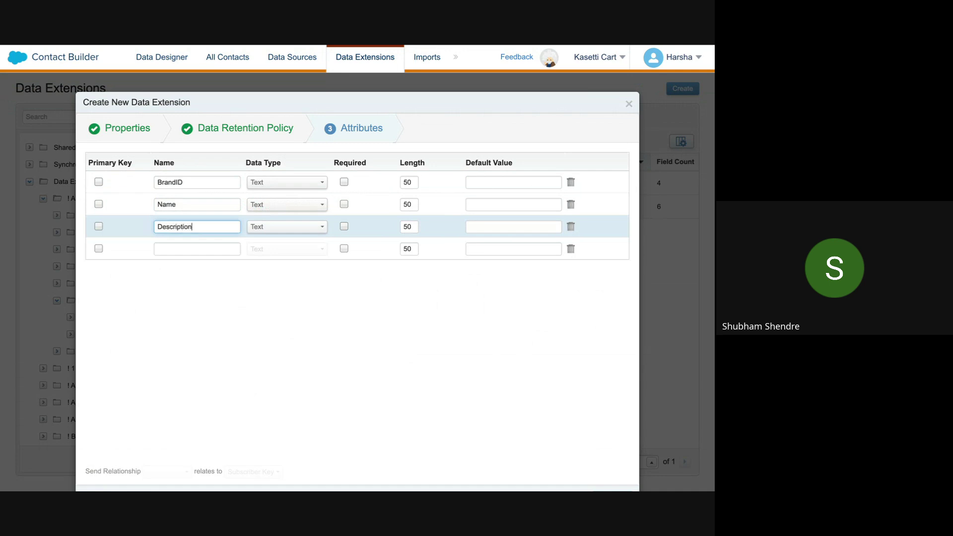
click(412, 227)
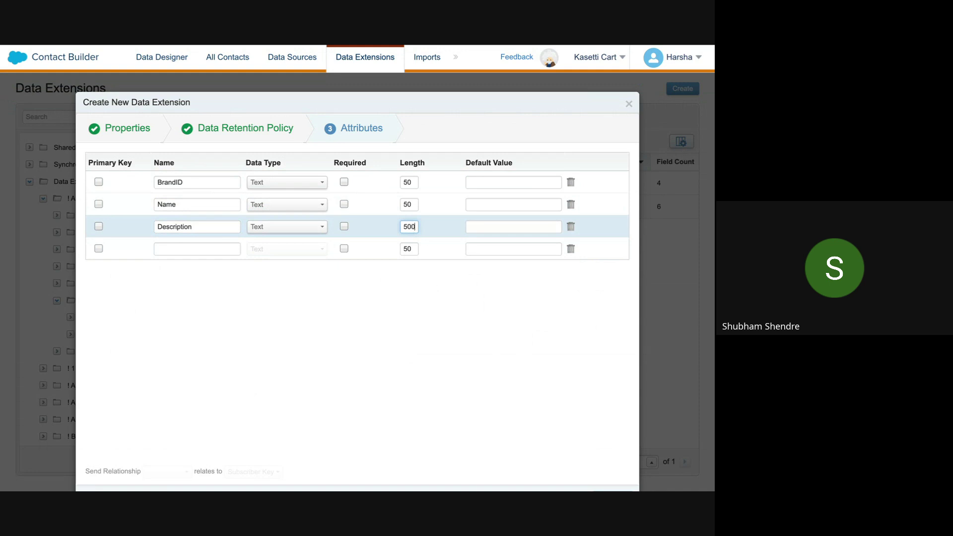
text(0)
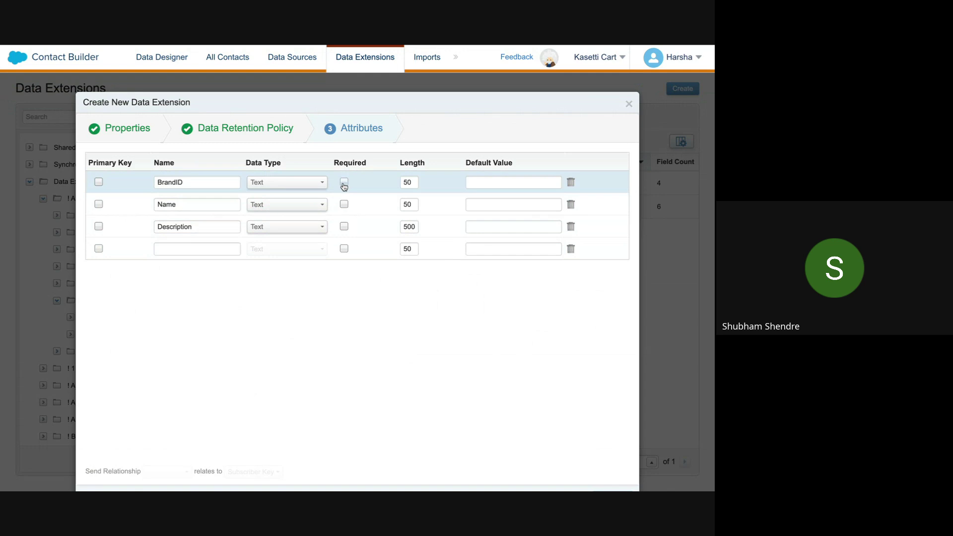
Make BrandID the primary key and create the BrandDEJuly11 data extension
click(98, 182)
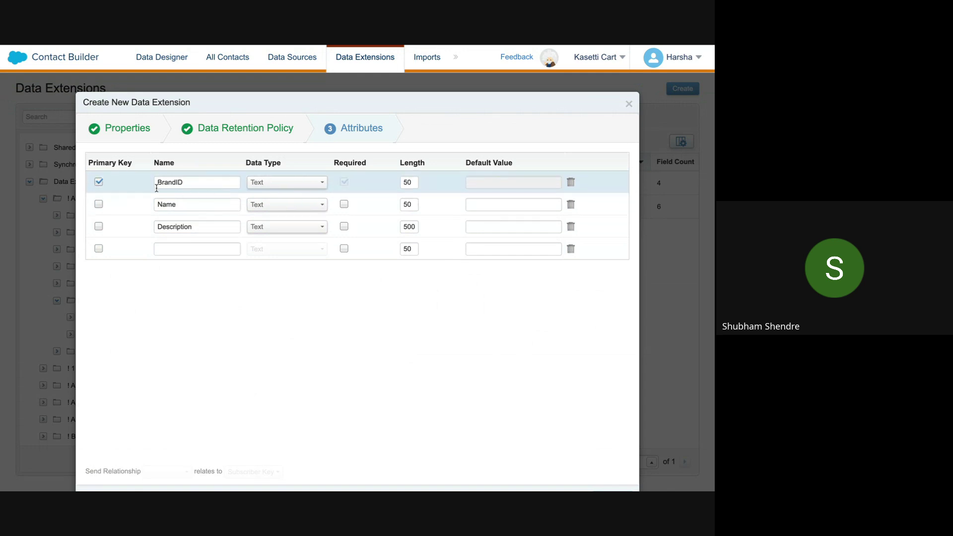
scroll(341, 344, down, 2)
click(606, 461)
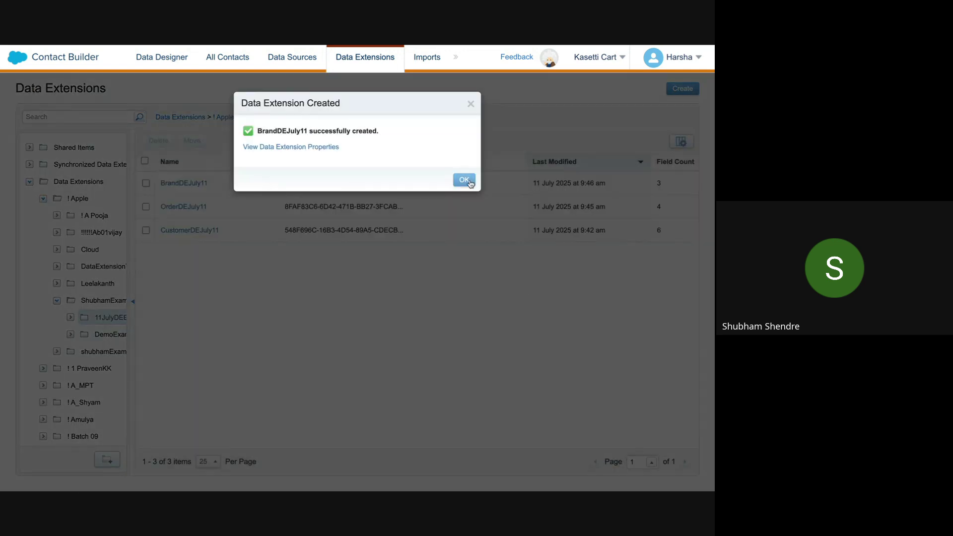
Dismiss the creation confirmation, start another new data extension and check the ProductDE table sketched in Paint
click(464, 180)
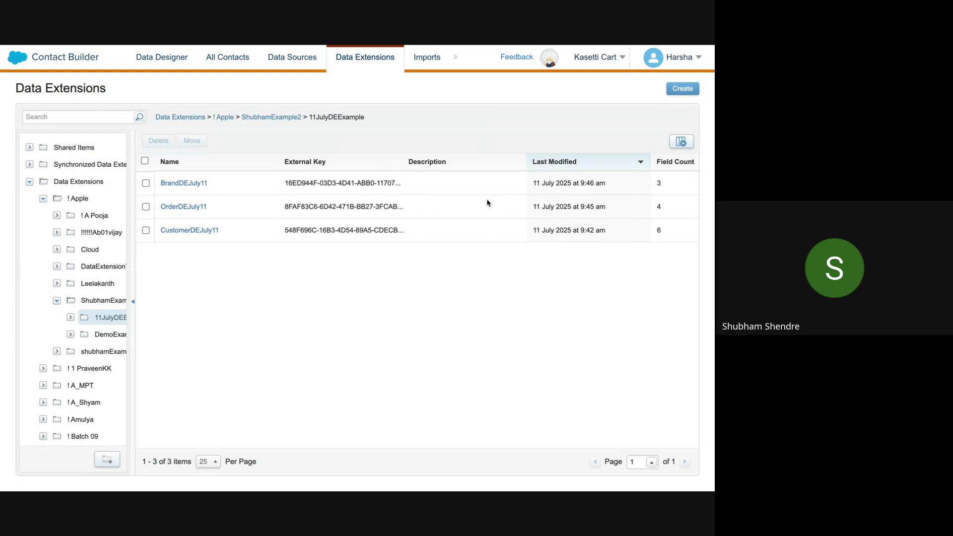
click(681, 90)
mouse_move(444, 44)
click(337, 69)
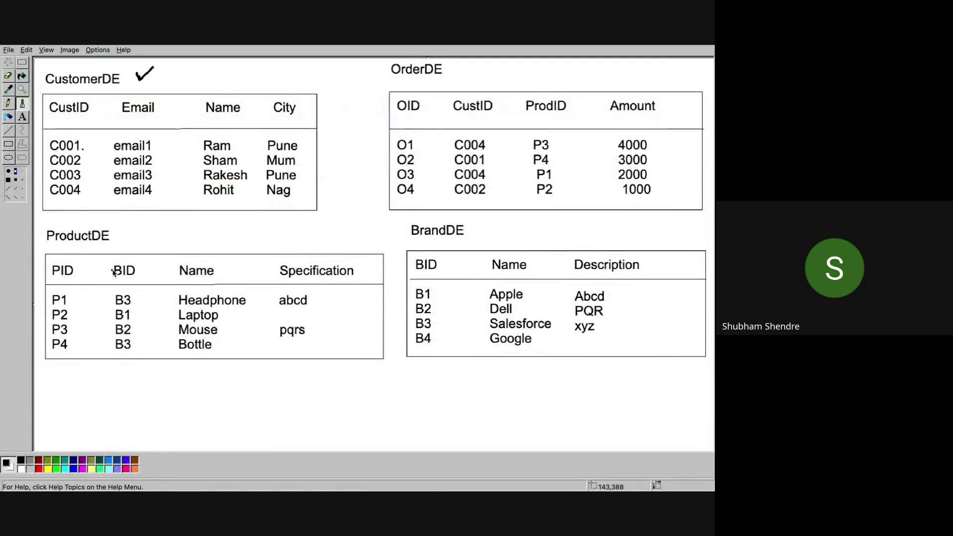
mouse_move(428, 47)
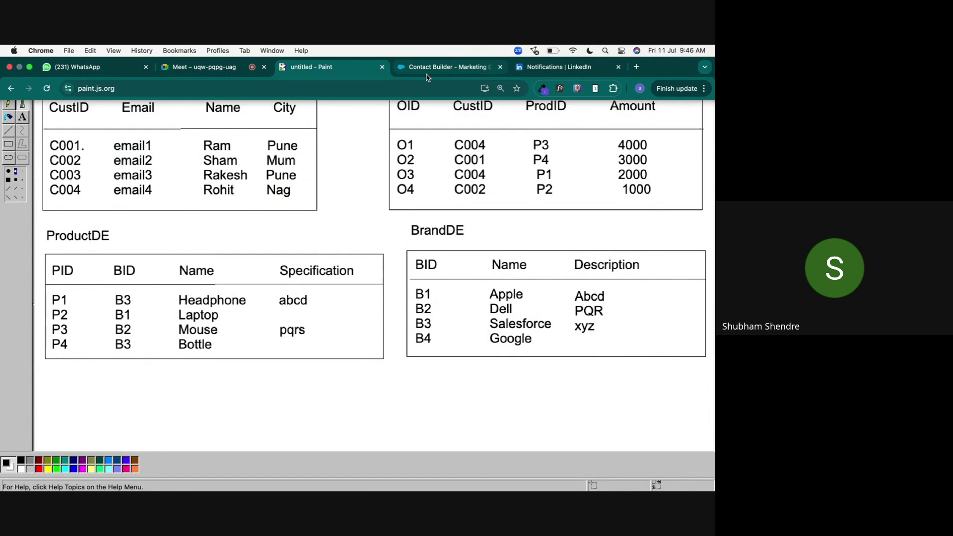
click(428, 77)
Name the data extension ProductDEJuly11, leave it non-sendable with default retention, and proceed to its attributes
text(Perod)
key(BackSpace)
text(r)
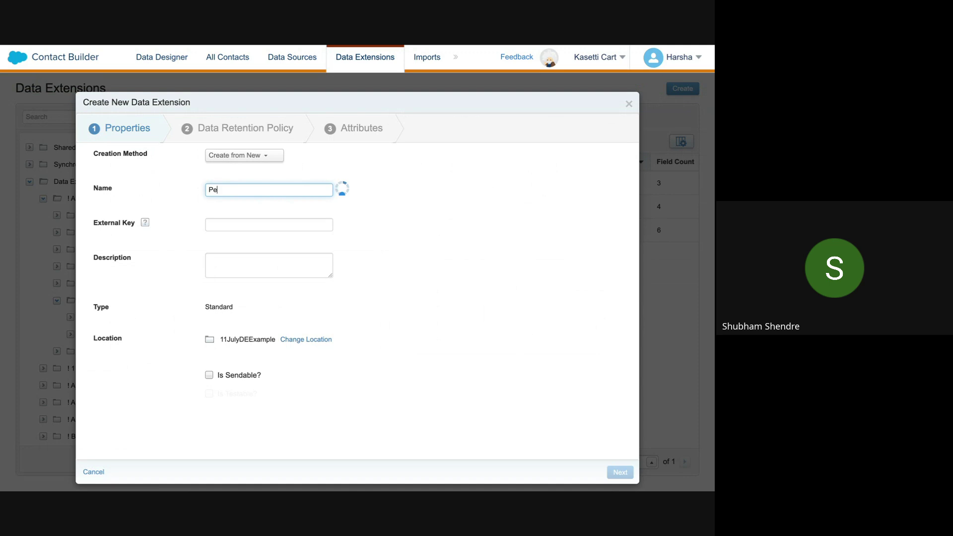
text(oductDE)
click(227, 225)
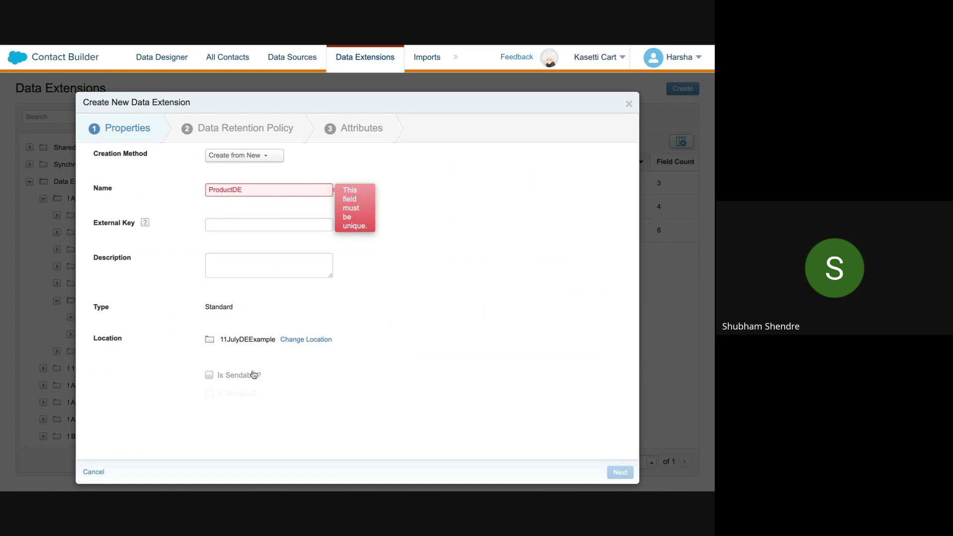
click(270, 190)
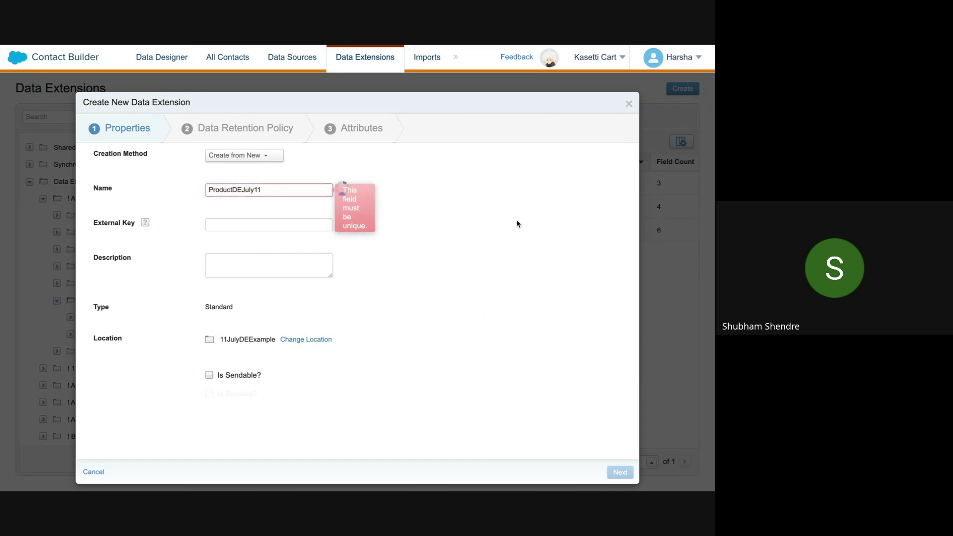
click(620, 461)
click(620, 459)
Add ProductID, BrandID, Name and Description as text attributes with the default length of 50
click(185, 170)
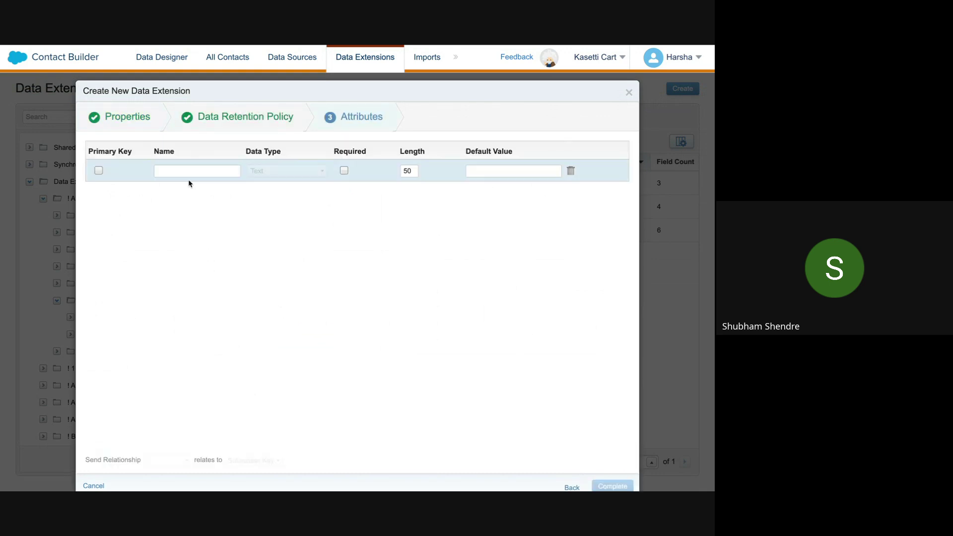
text(P)
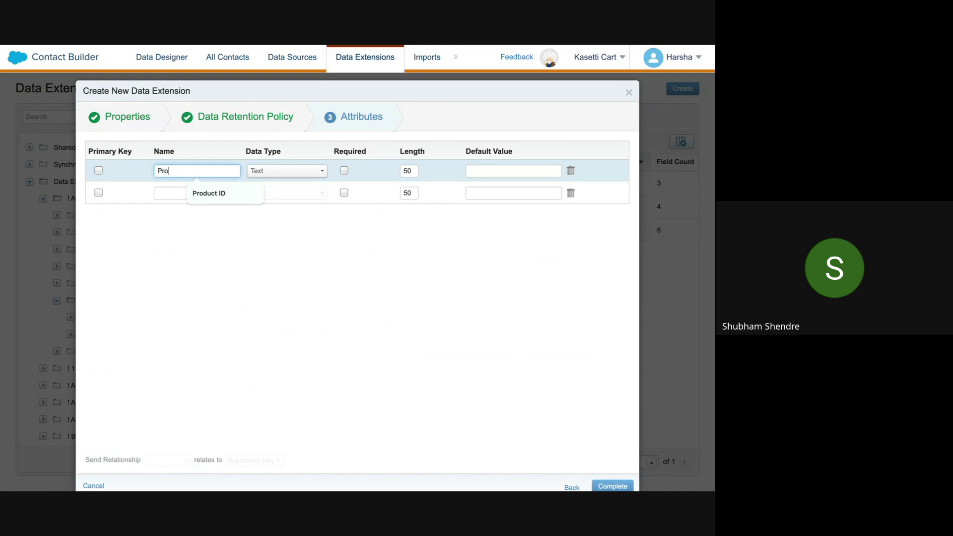
text(ro)
click(213, 193)
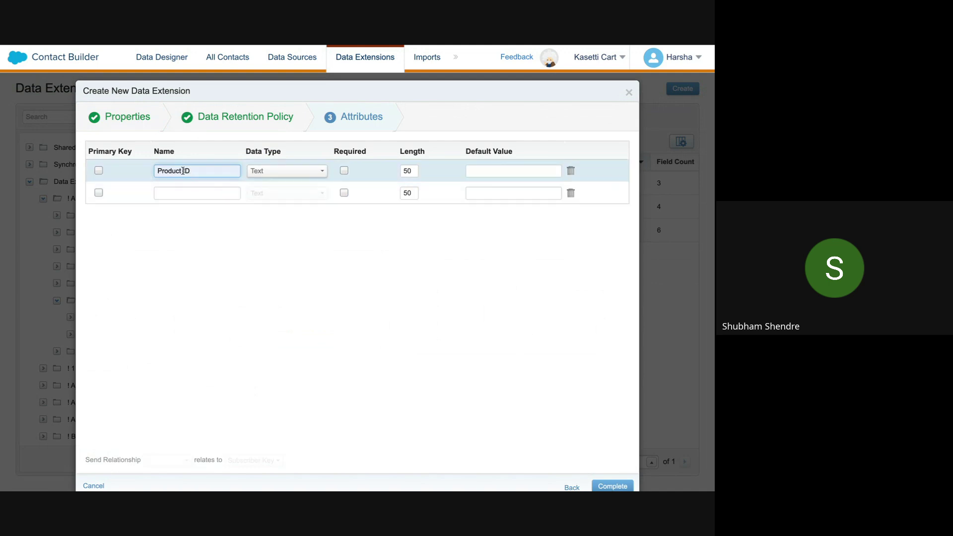
click(180, 193)
text(BrandID)
click(187, 215)
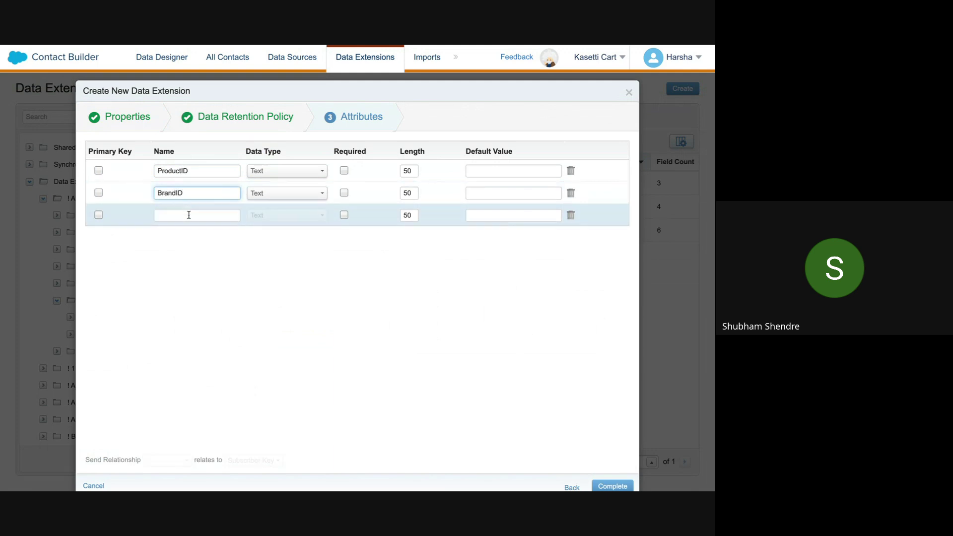
click(188, 236)
click(187, 235)
text(Description)
Make ProductID the primary key and create the ProductDEJuly11 data extension
click(98, 170)
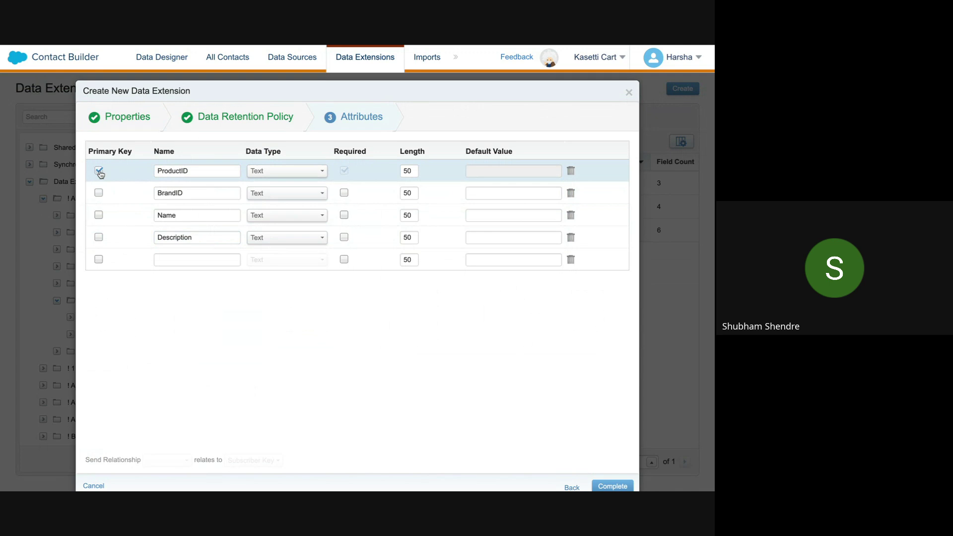
click(612, 486)
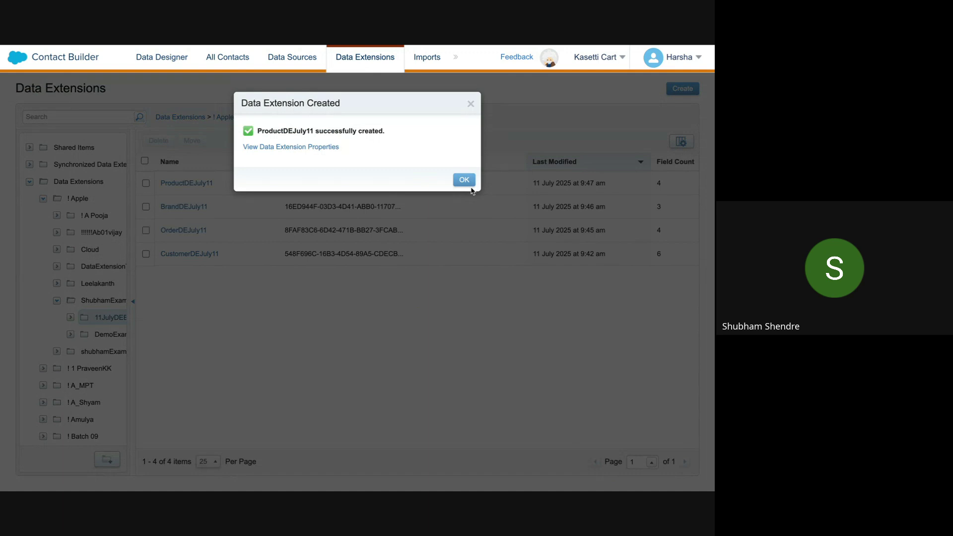
click(466, 180)
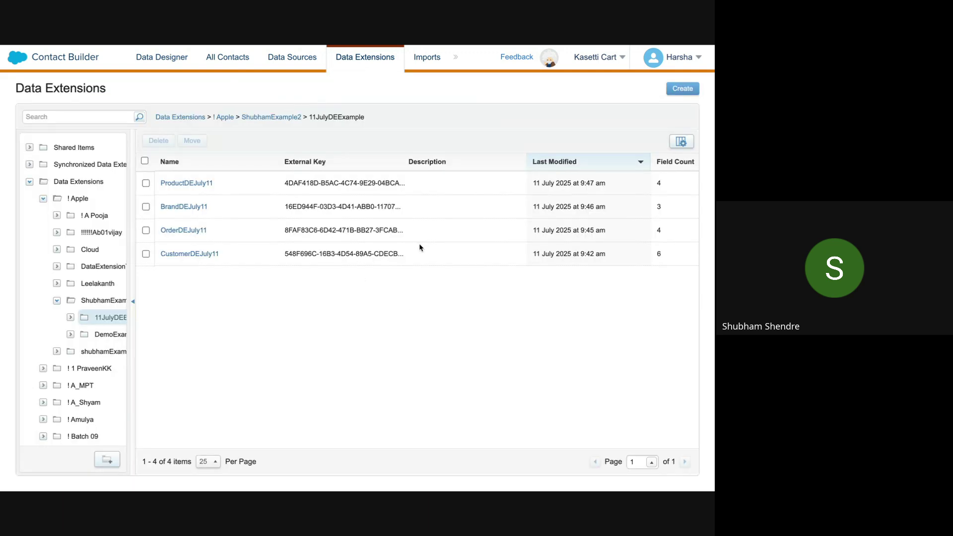
Switch to the Paint sketch and draw a cross between the four tables, just beside the BrandDE heading
mouse_move(422, 46)
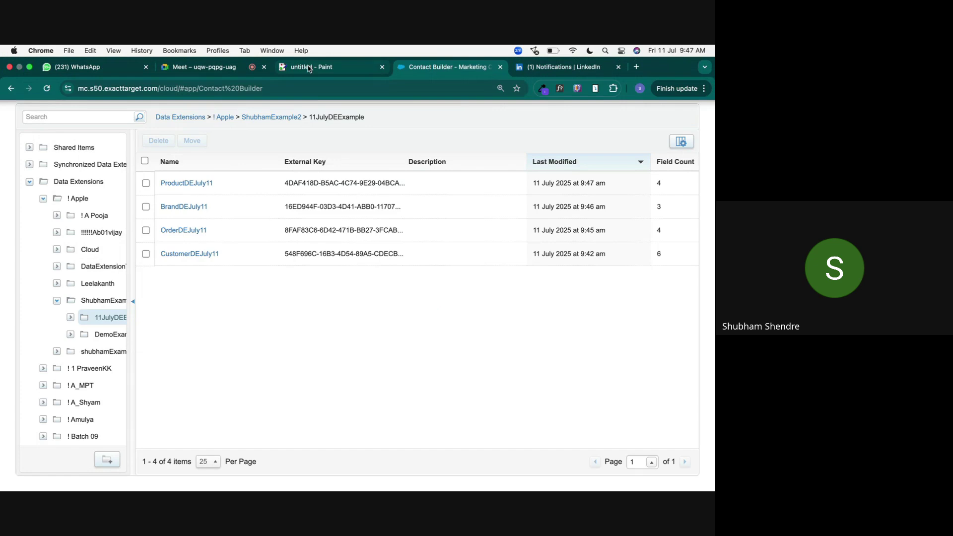
click(308, 69)
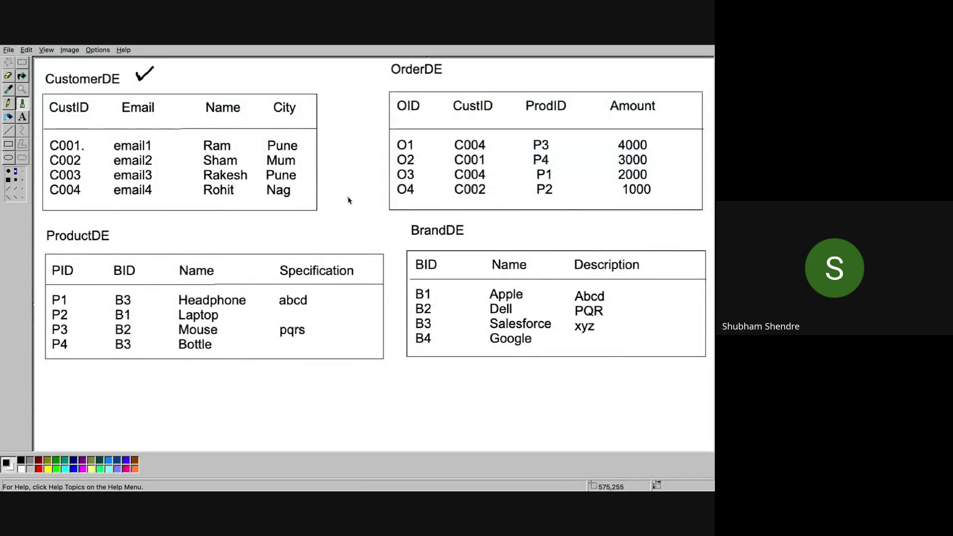
mouse_move(361, 209)
mouse_down()
mouse_move(393, 237)
mouse_move(369, 237)
mouse_up()
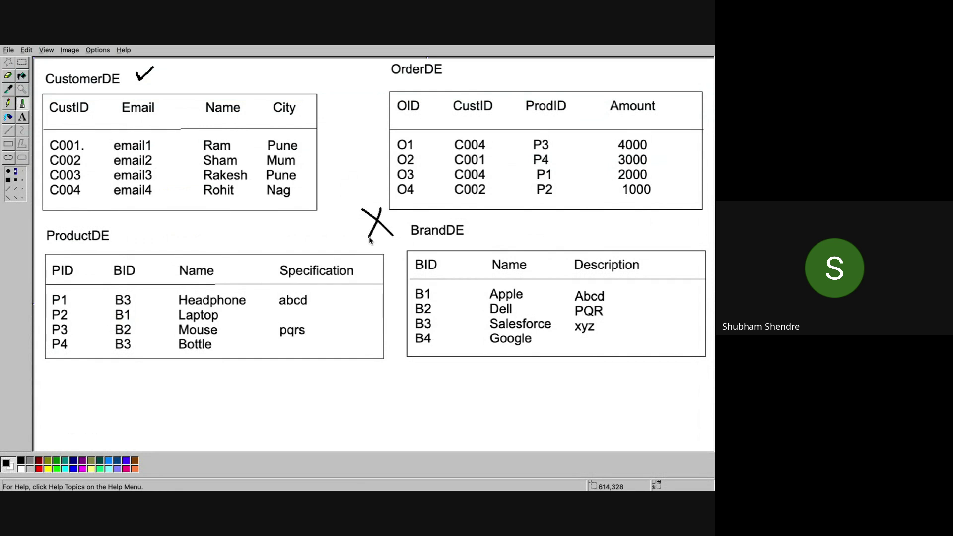
Return to Contact Builder and open Data Designer to view the attribute groups
mouse_move(447, 45)
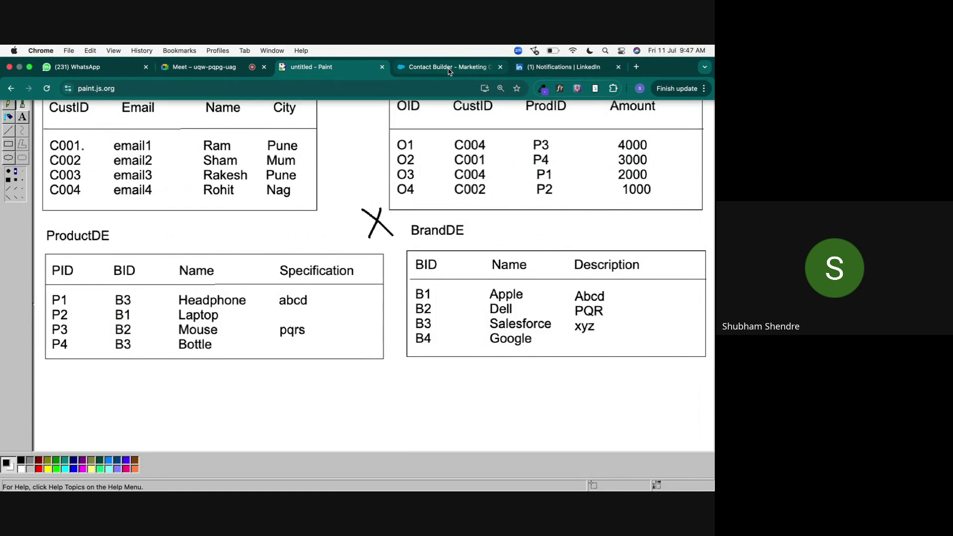
click(450, 69)
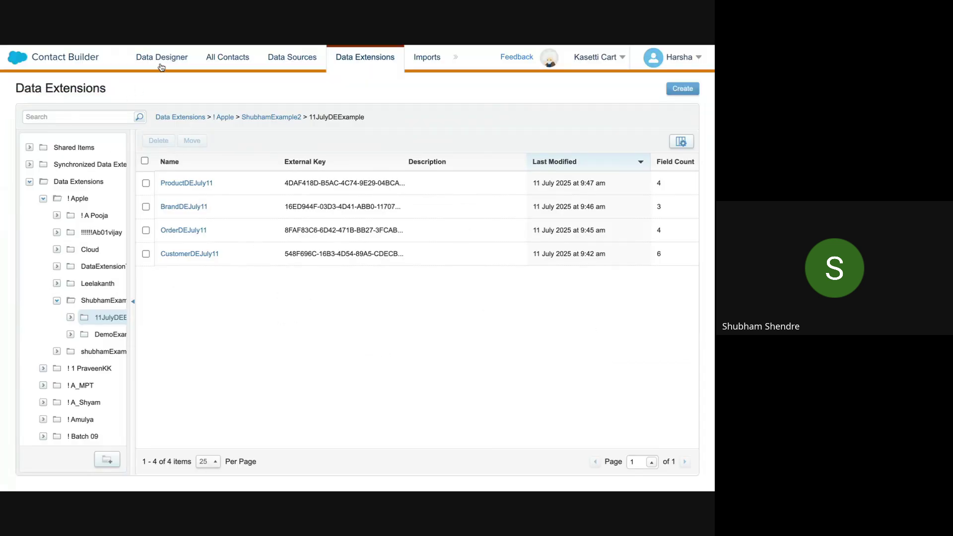
click(183, 61)
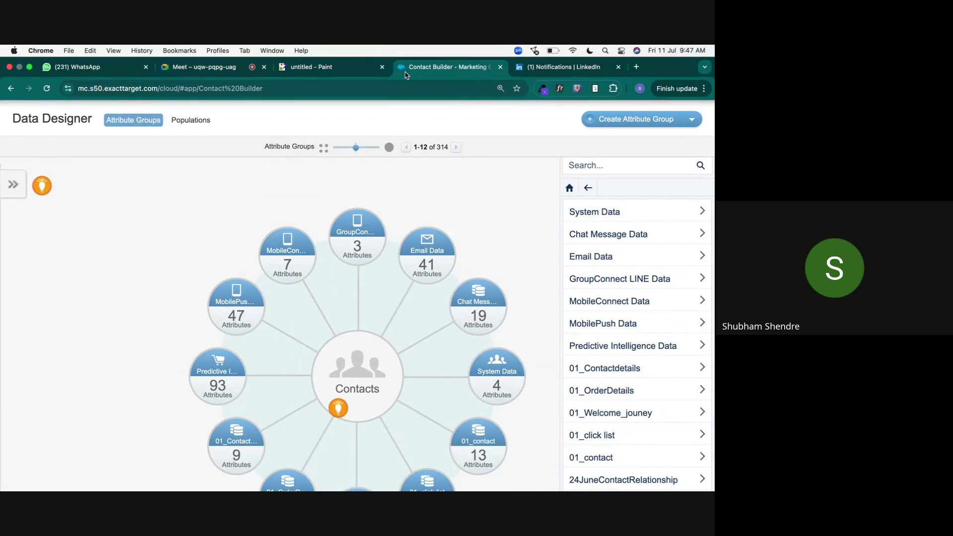
In the Paint sketch, circle the linking columns: CustID in CustomerDE and OrderDE, ProdID in OrderDE, PID in ProductDE, and BID in ProductDE and BrandDE
click(338, 66)
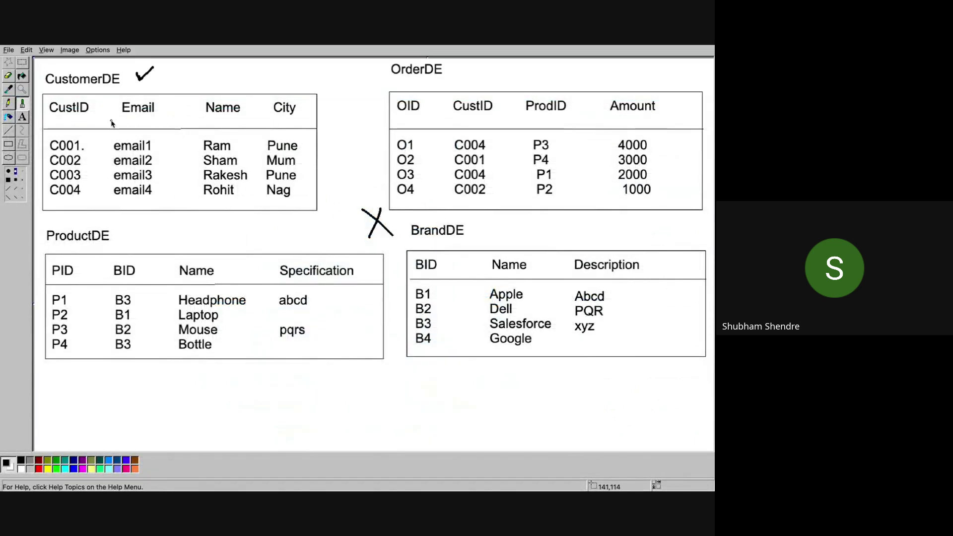
mouse_move(470, 94)
mouse_down()
mouse_move(491, 130)
mouse_move(463, 95)
mouse_up()
mouse_move(89, 87)
mouse_down()
mouse_move(54, 92)
mouse_move(95, 122)
mouse_move(73, 87)
mouse_up()
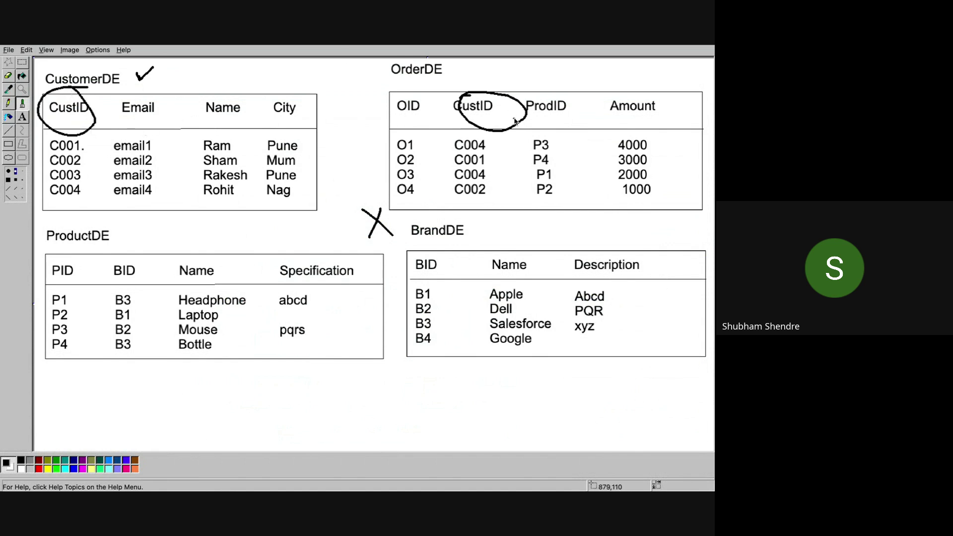
mouse_move(426, 93)
mouse_down()
mouse_move(431, 117)
mouse_move(416, 86)
mouse_up()
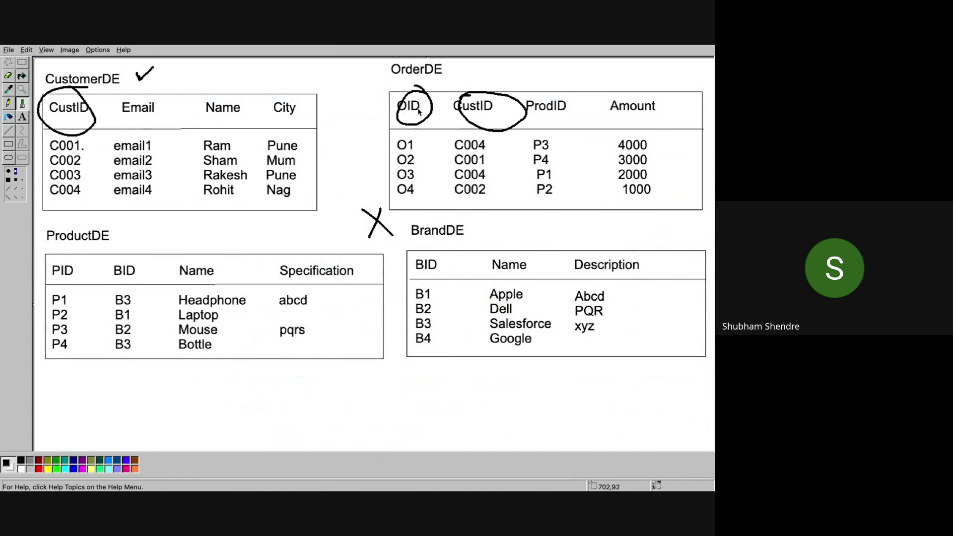
mouse_move(588, 103)
mouse_down()
mouse_move(566, 93)
mouse_move(590, 89)
mouse_move(567, 81)
mouse_up()
mouse_move(91, 251)
mouse_down()
mouse_move(74, 305)
mouse_move(69, 261)
mouse_move(111, 255)
mouse_up()
drag(422, 253, 414, 253)
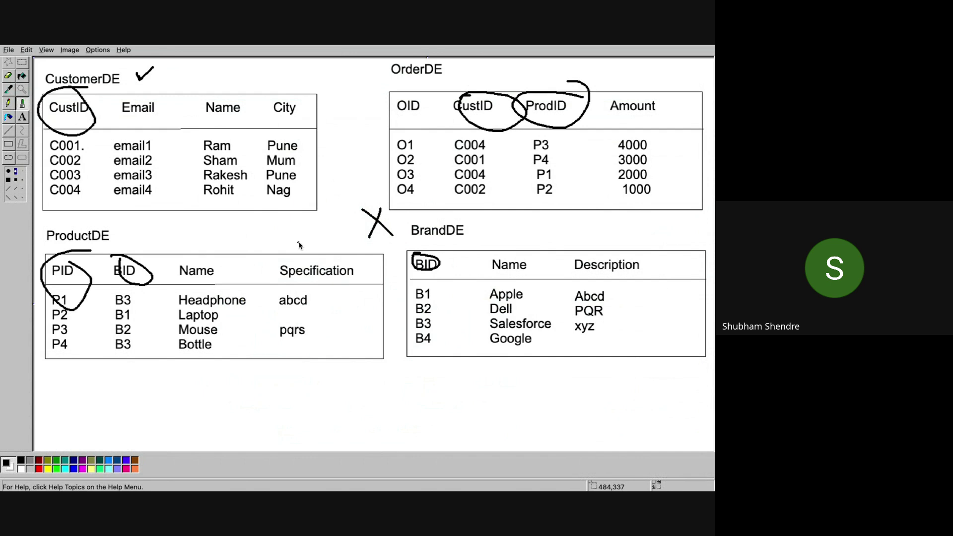
Switch to the Google Meet call and stop the meeting recording
mouse_move(378, 48)
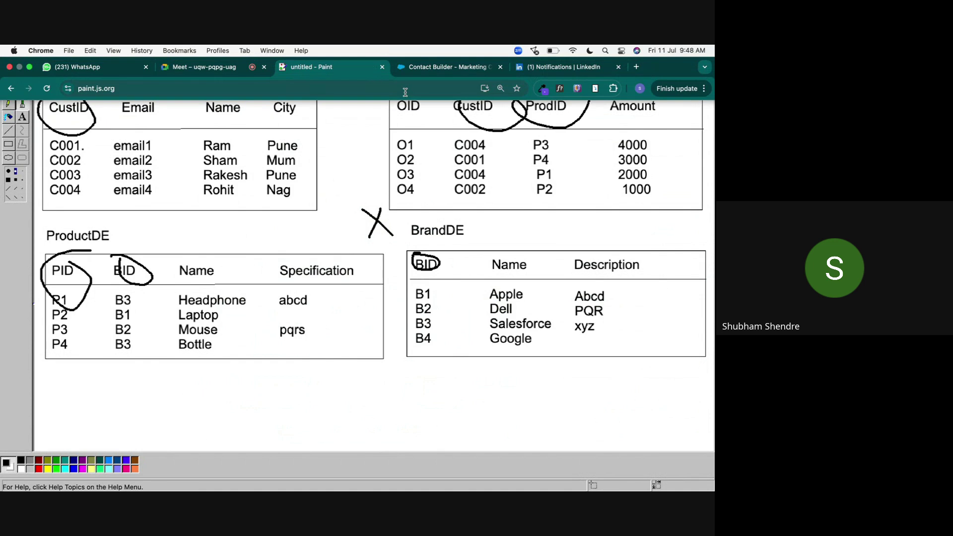
click(211, 67)
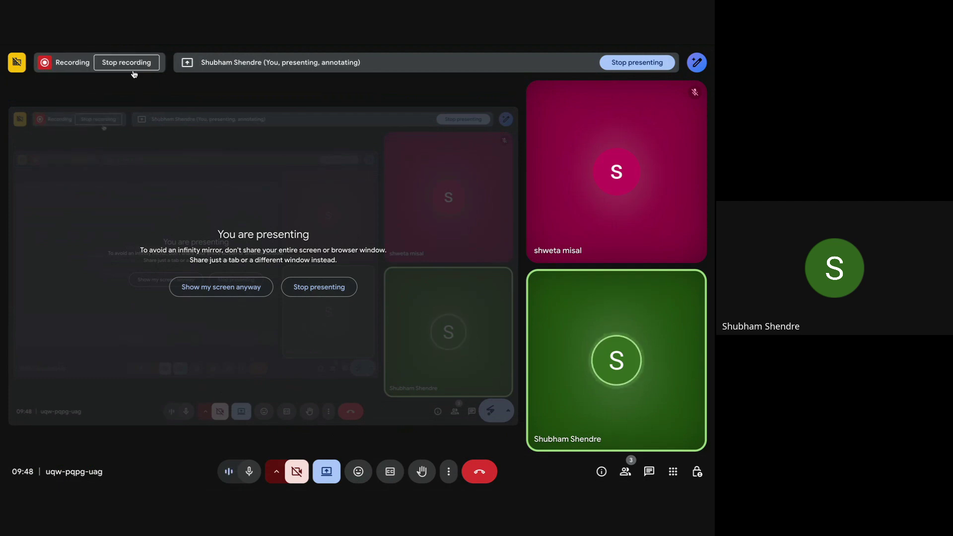
click(130, 63)
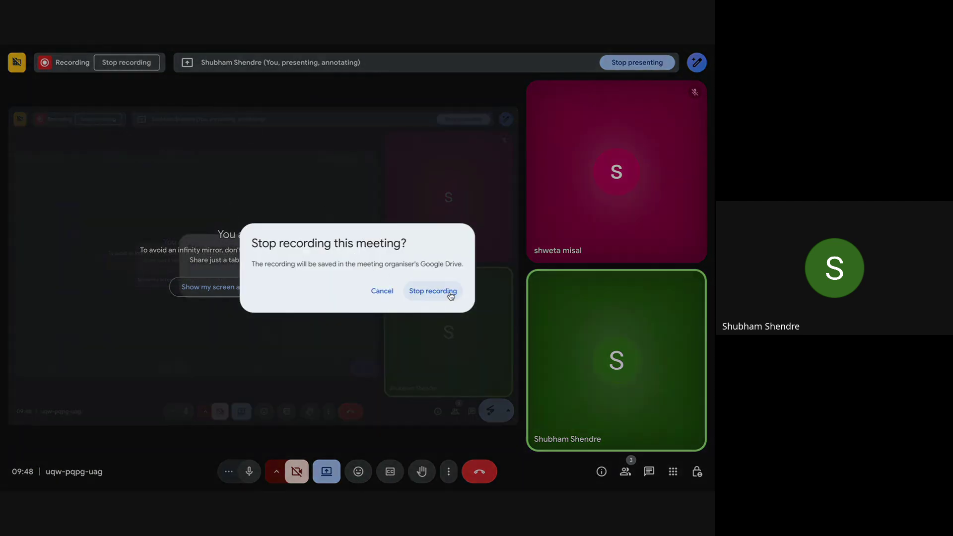